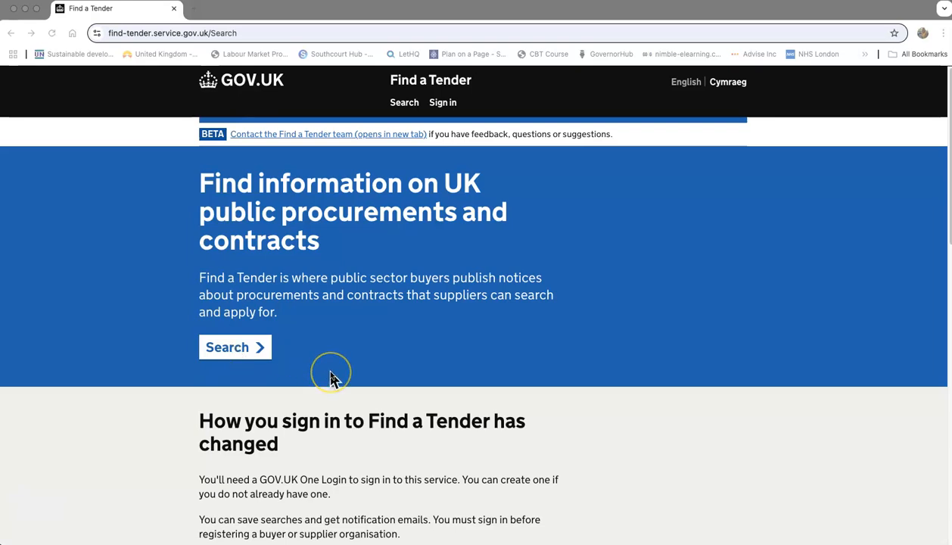
- Scroll to the sign-in notice and follow the 'Sign in with One Login' link
scroll(330, 377, down, 1)
scroll(330, 377, down, 2)
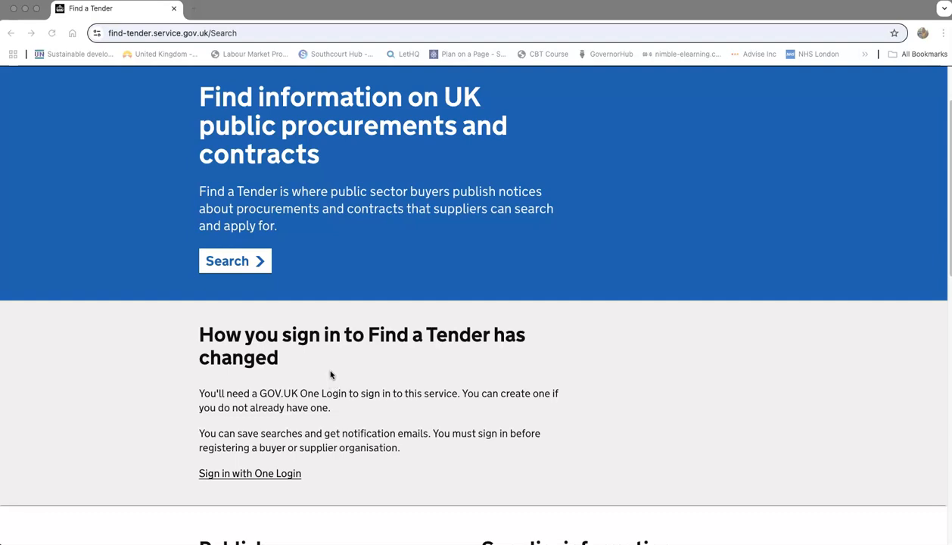
click(249, 475)
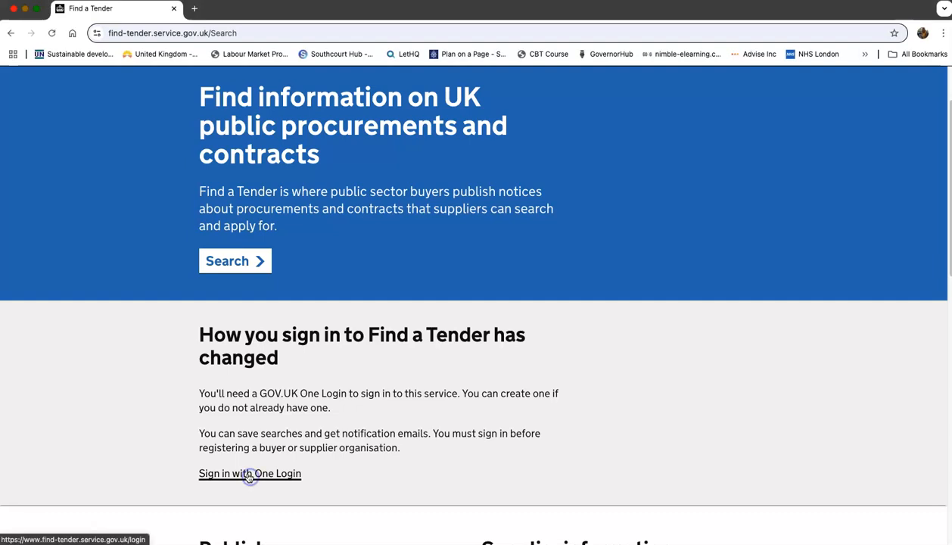
click(250, 475)
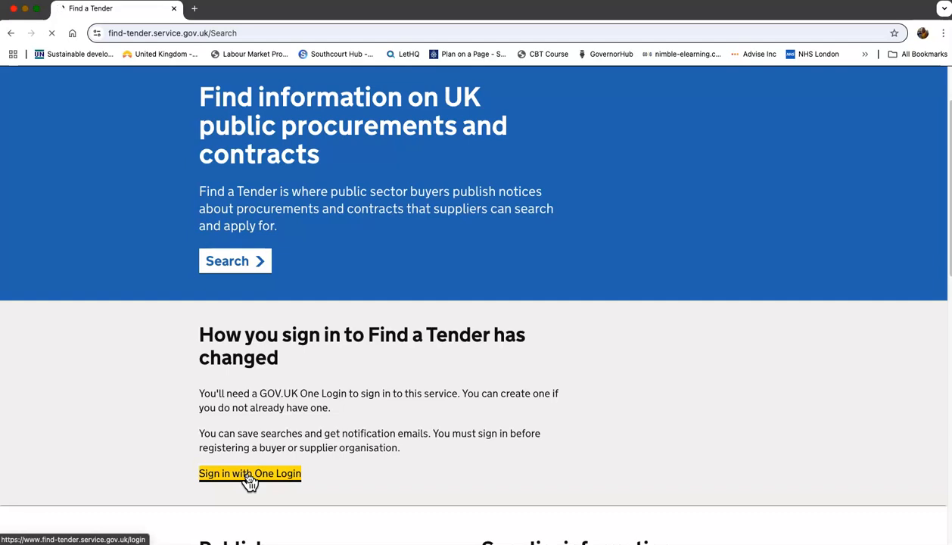
click(134, 480)
click(379, 469)
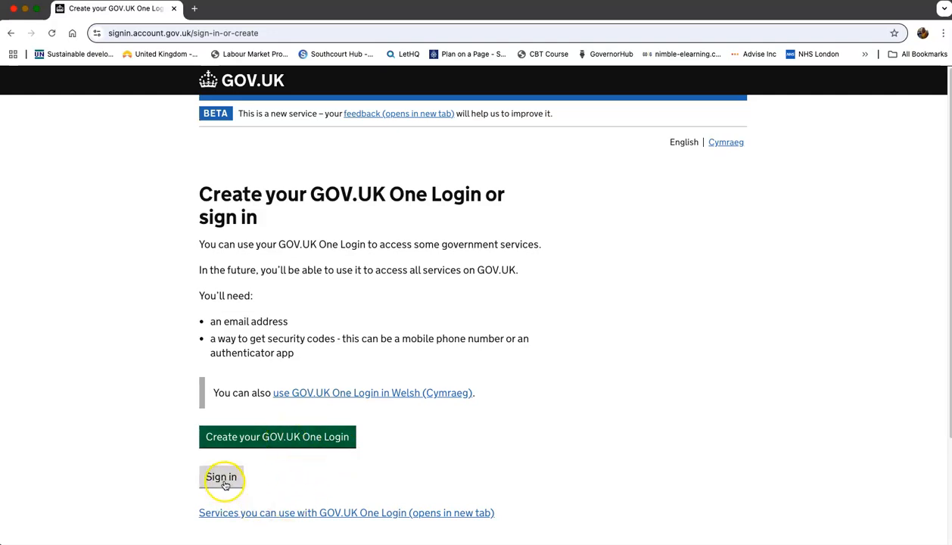
- Choose to create a GOV.UK One Login and submit the business email address
click(280, 437)
click(256, 250)
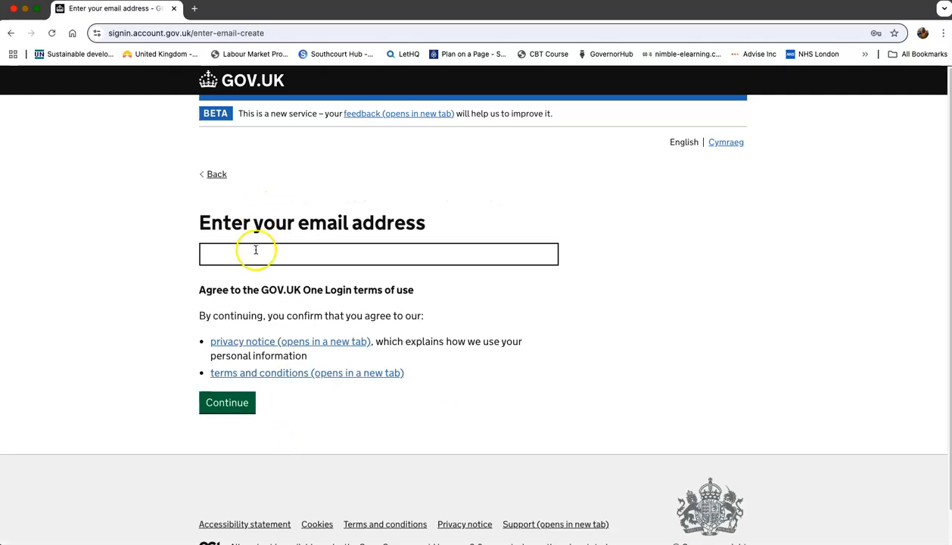
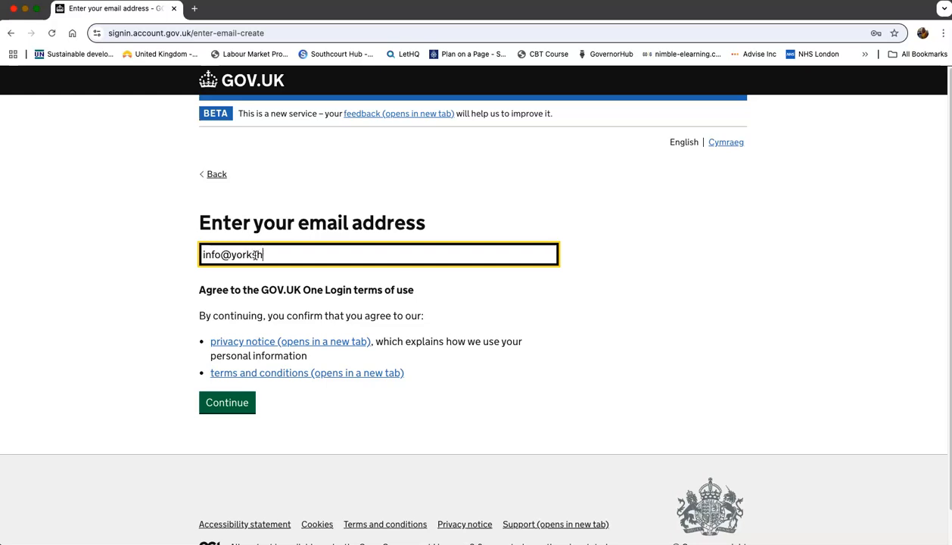
click(229, 403)
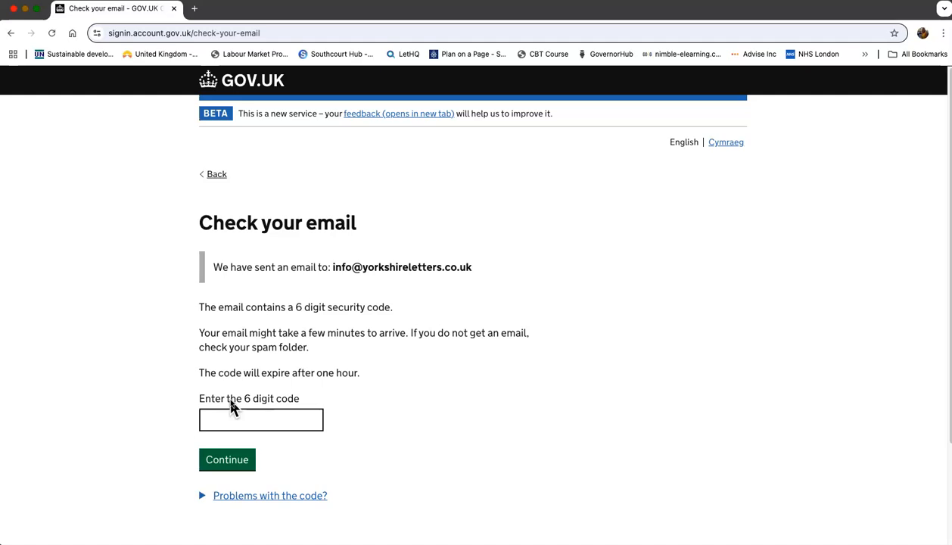
- Enter the 6-digit security code from the email and submit it
click(214, 419)
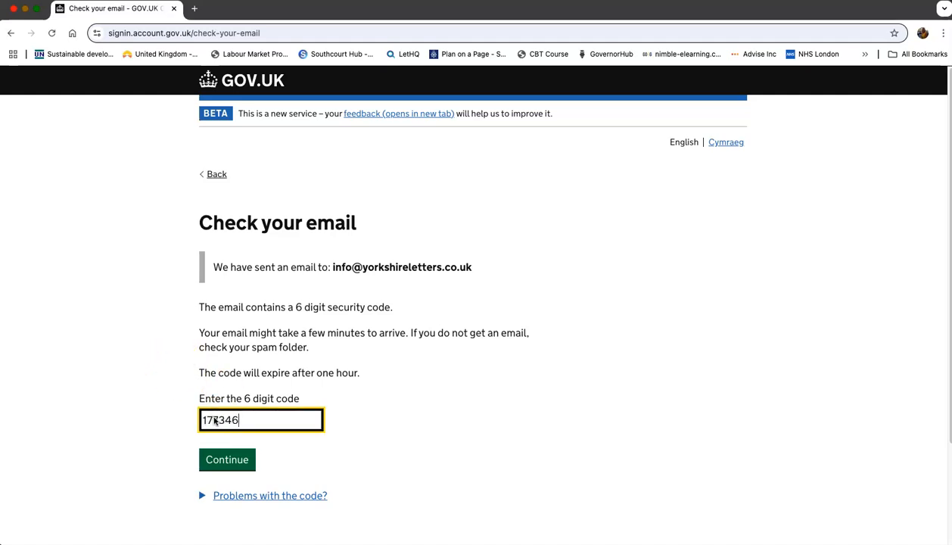
click(244, 460)
- Type a new account password and re-type it in the confirmation field
click(238, 273)
text(••••••••••)
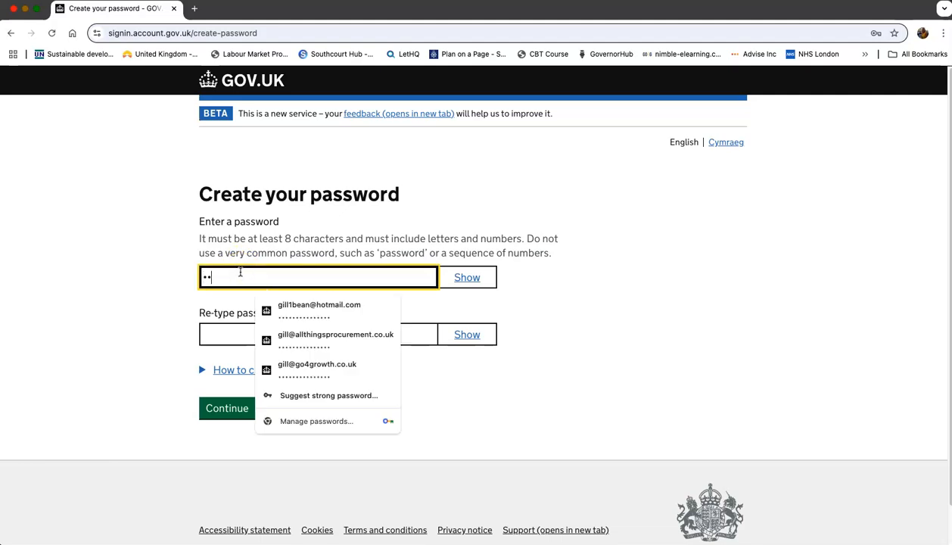
text(••••)
key(Tab)
key(Tab)
text(••)
key(BackSpace)
key(BackSpace)
text(••••••••••••••)
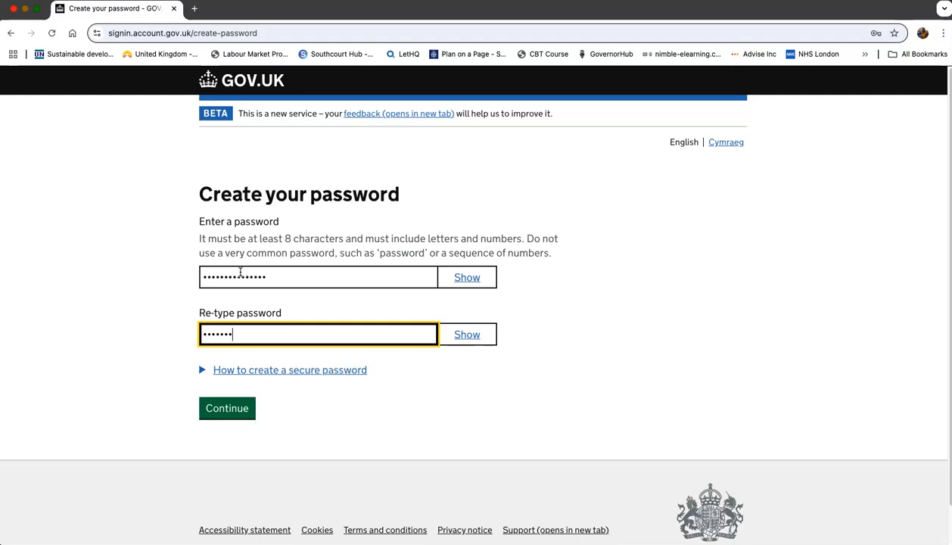
text(••)
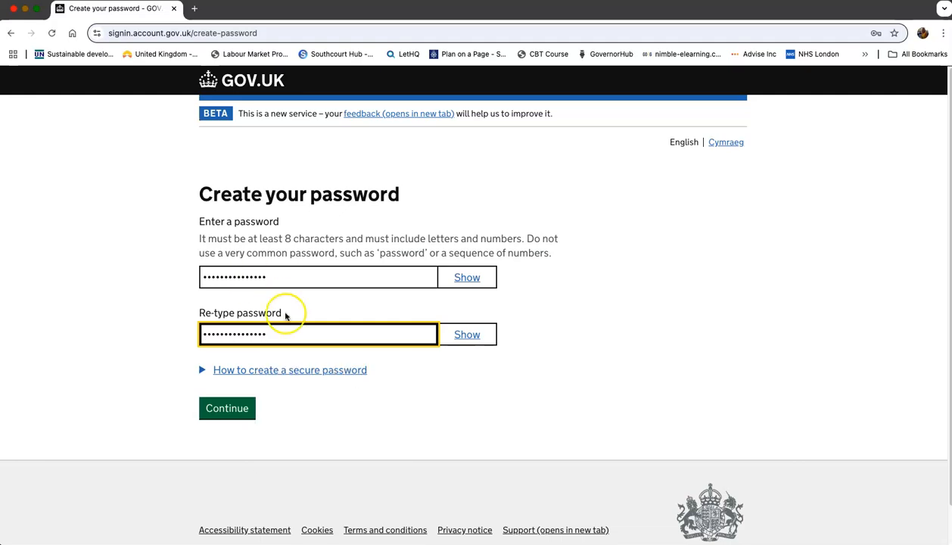
- Submit the new password and save it in the browser
click(220, 408)
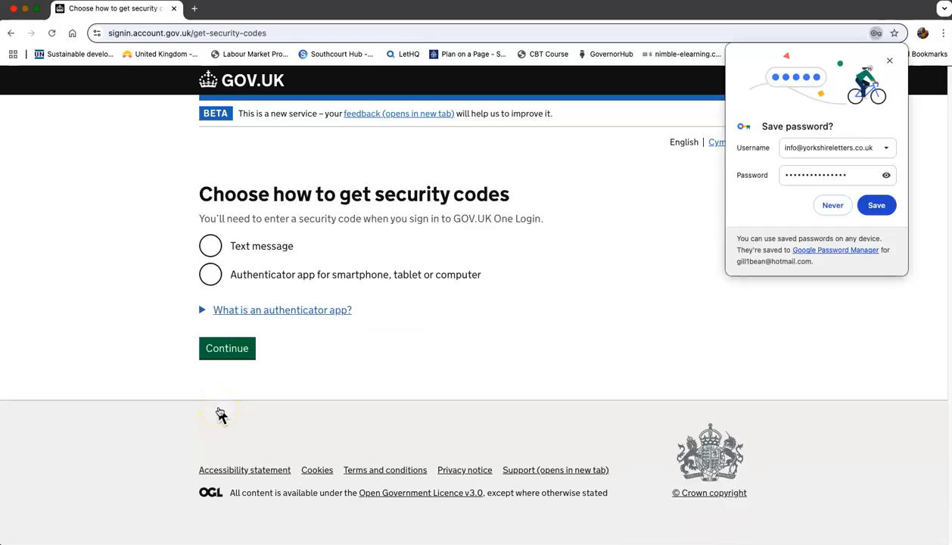
click(877, 208)
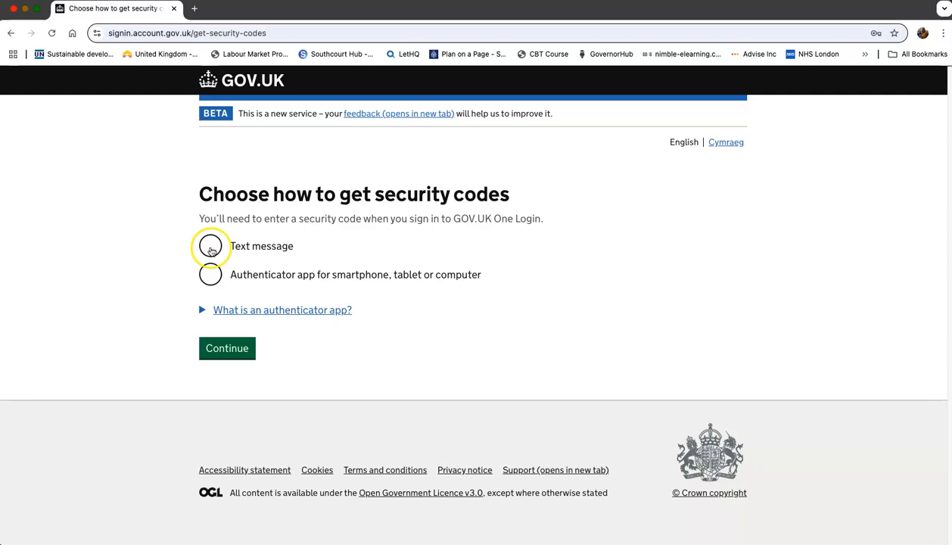
click(214, 277)
- Choose Text message as the way to receive security codes and continue
click(214, 247)
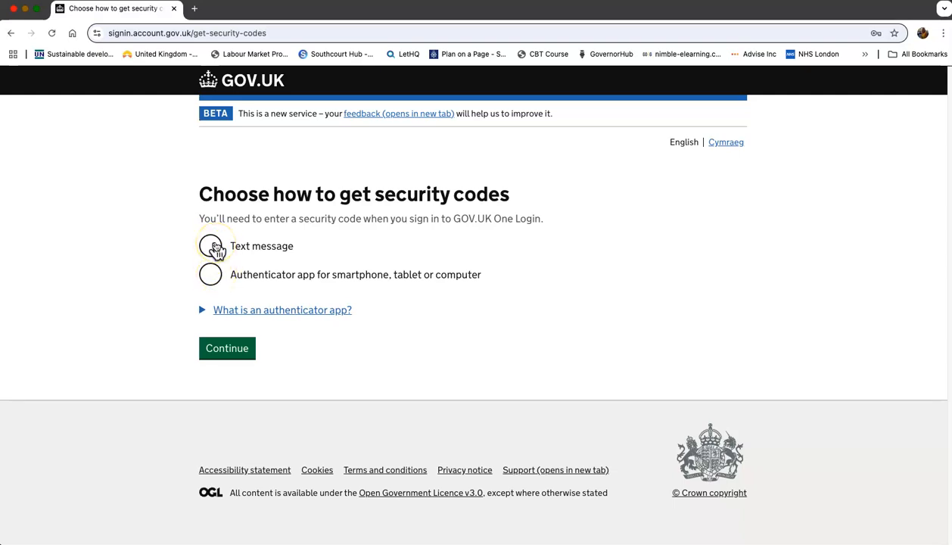
click(214, 247)
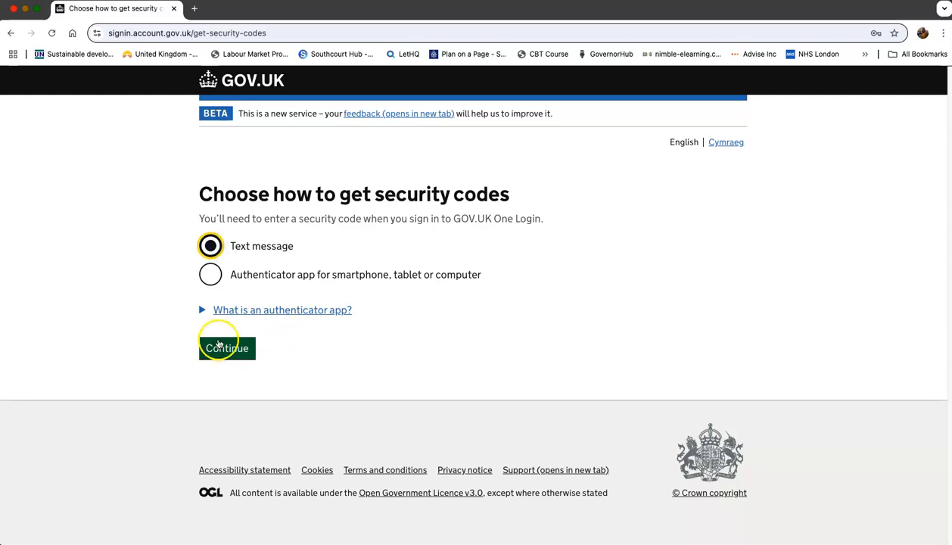
click(233, 315)
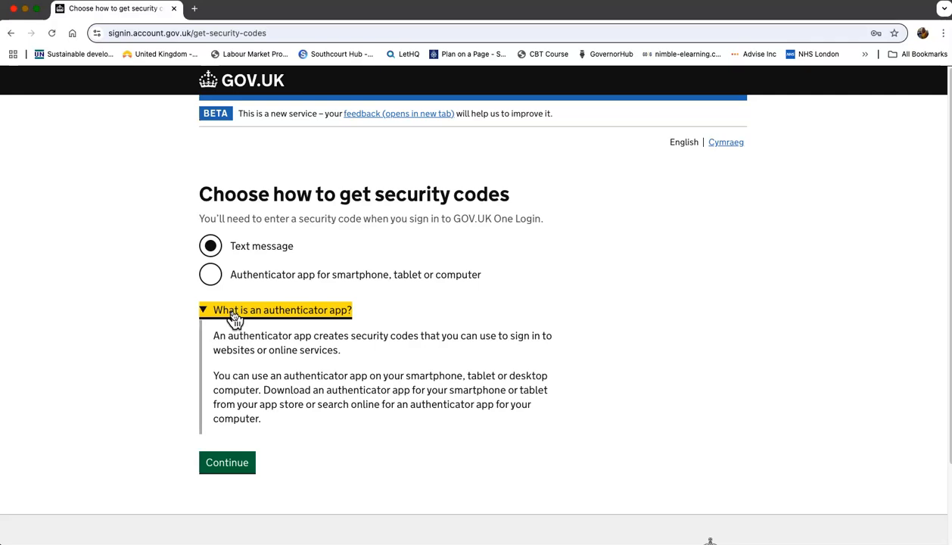
click(233, 315)
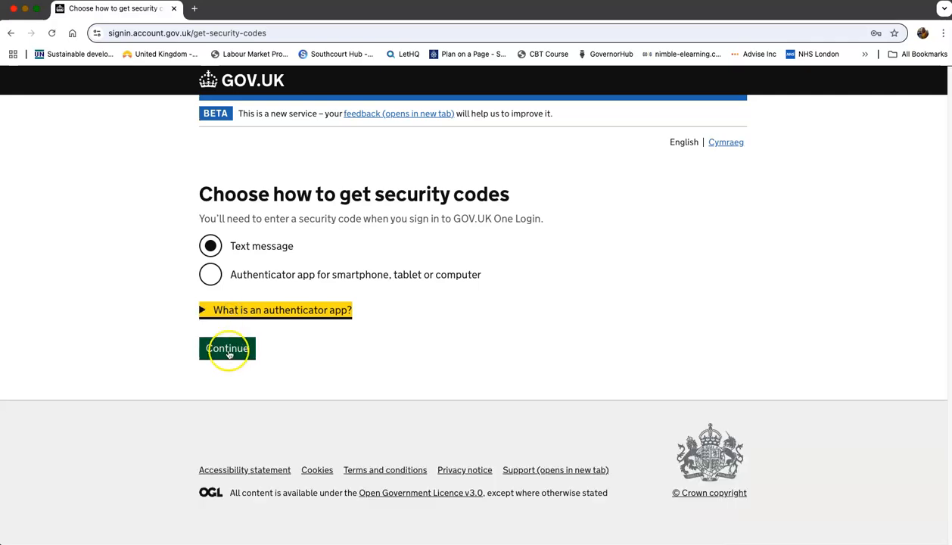
click(229, 352)
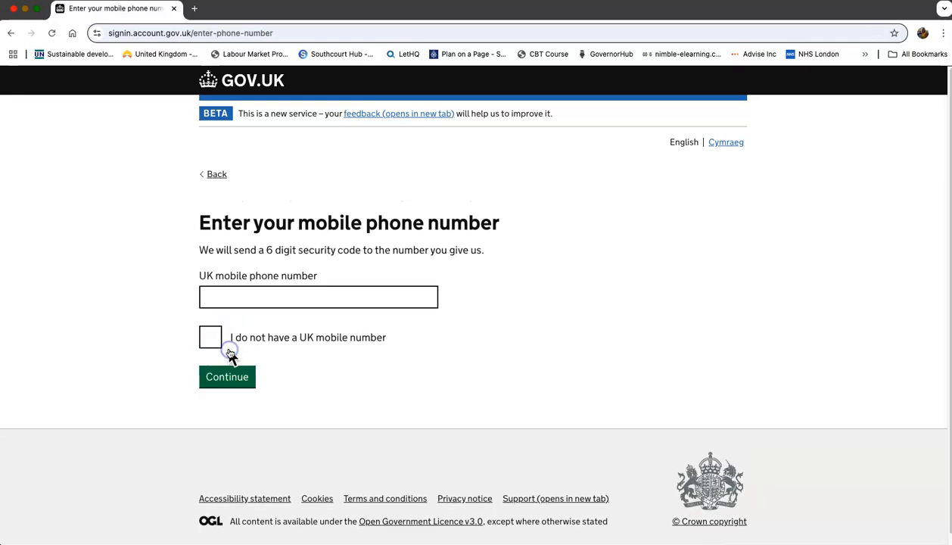
- Enter the UK mobile phone number and submit it
click(236, 295)
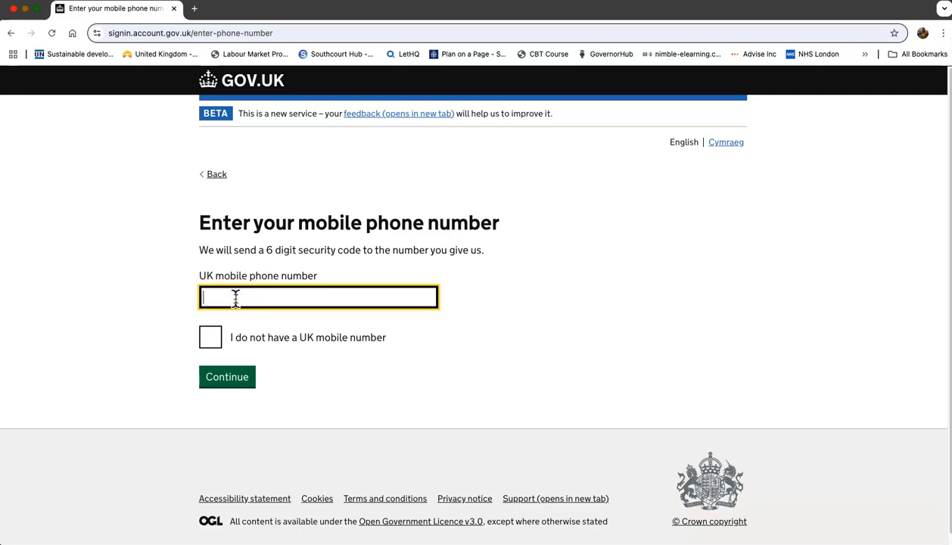
click(228, 380)
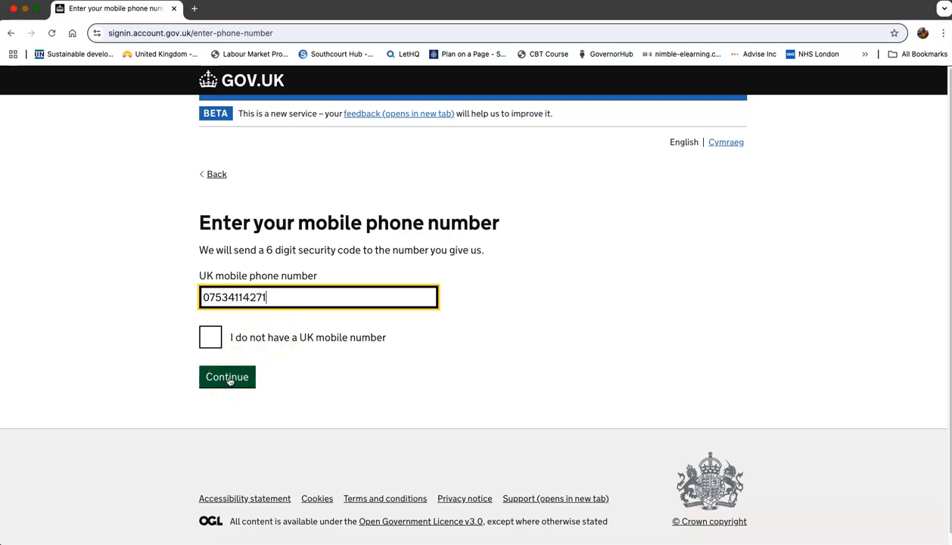
click(228, 381)
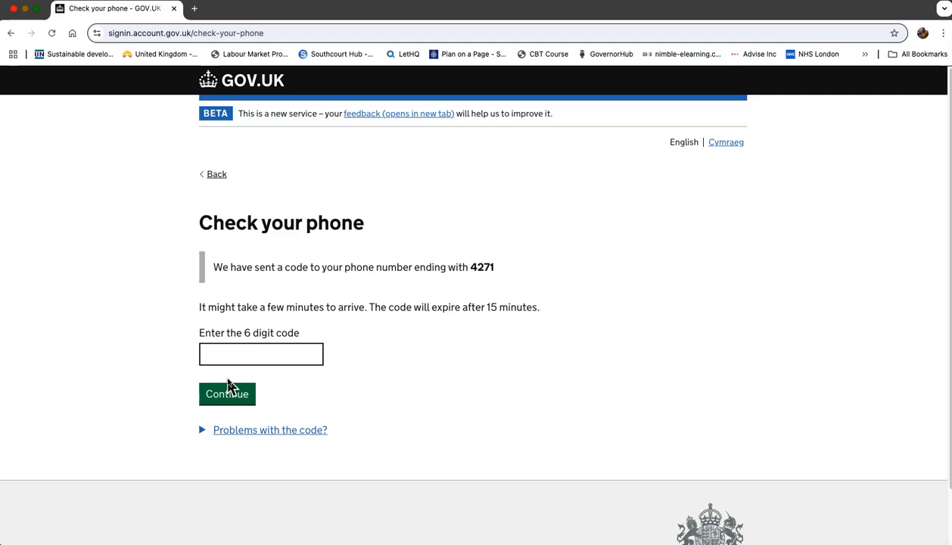
- Enter the 6-digit code from the text message to finish the account
click(236, 352)
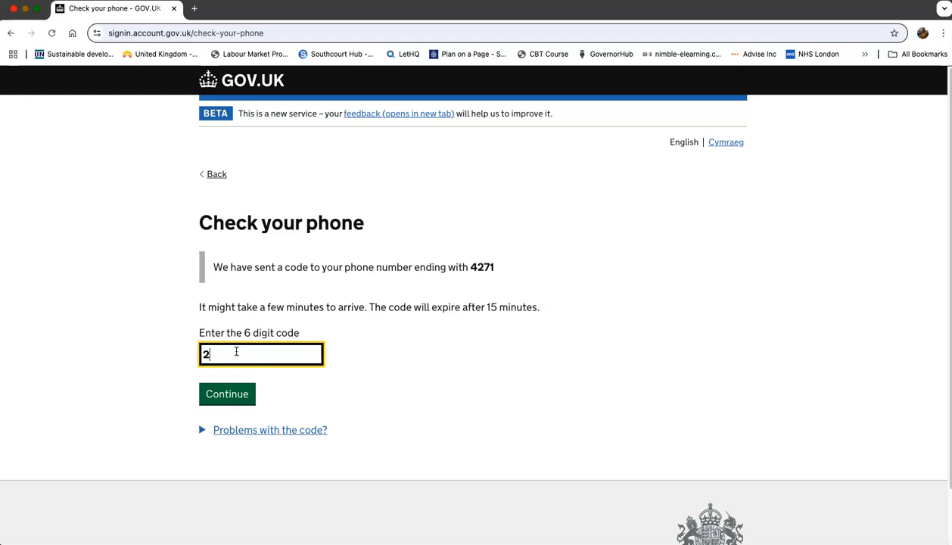
click(227, 393)
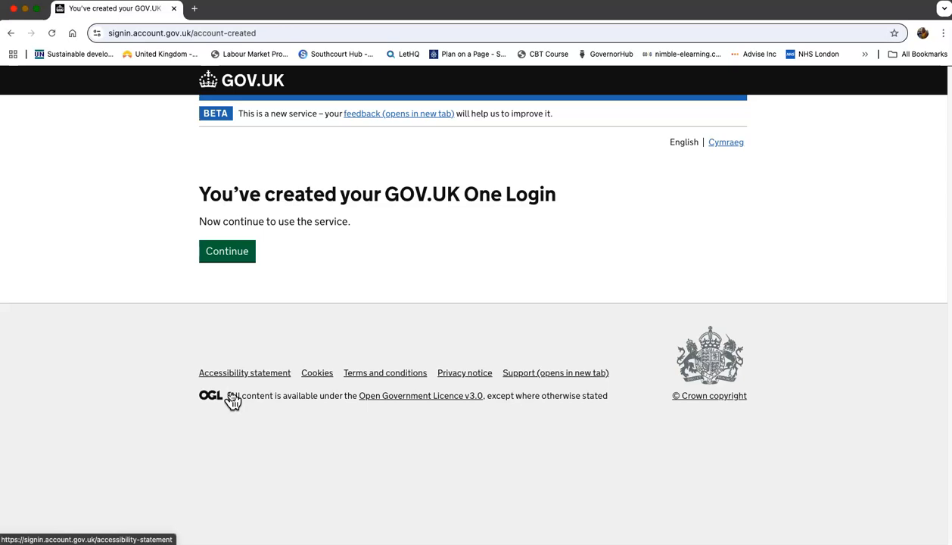
- Return to the Find a Tender home page and choose 'Register as a supplier'
click(244, 256)
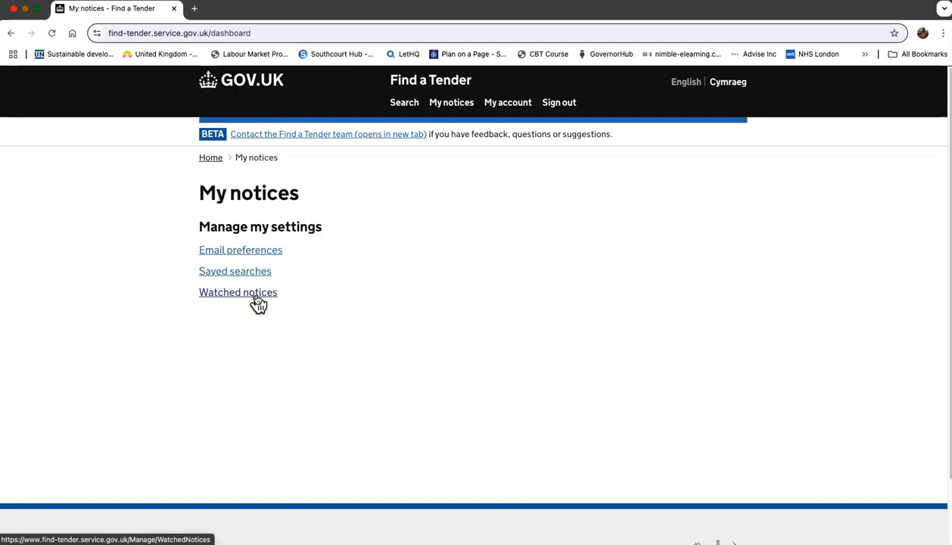
click(213, 161)
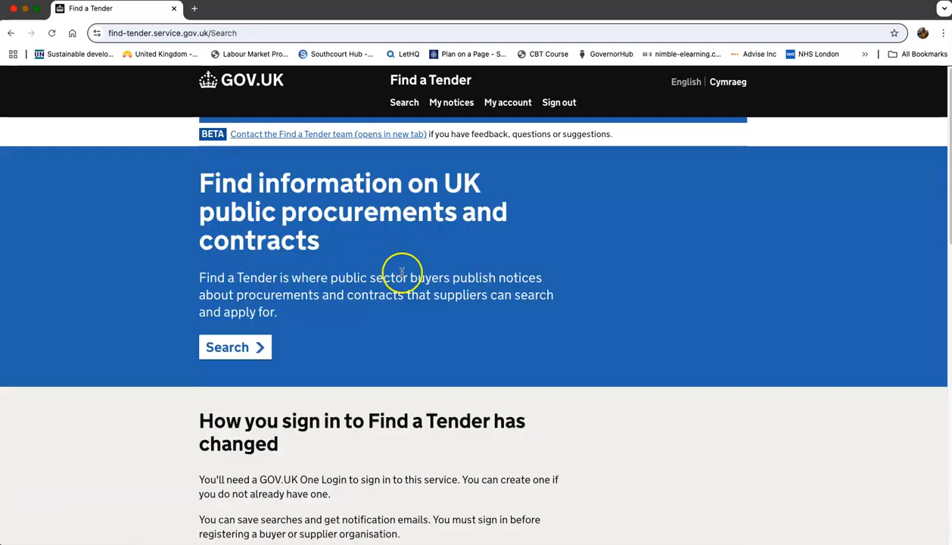
scroll(402, 272, down, 5)
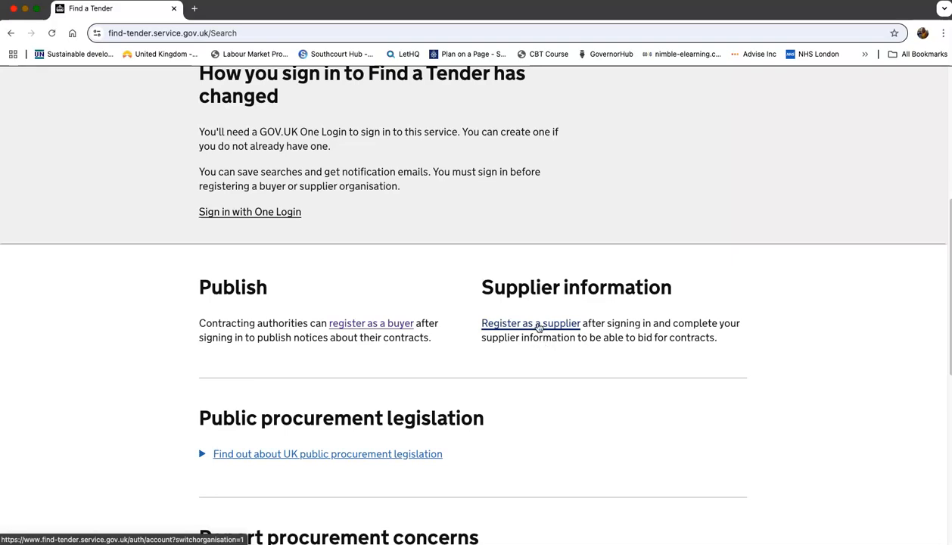
click(536, 326)
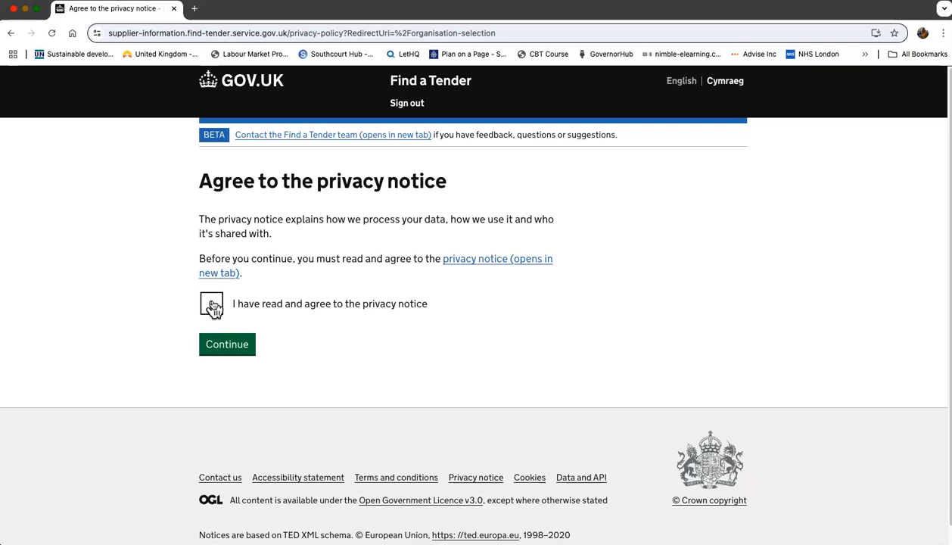
- Agree to the privacy notice and enter the user's first and last name
click(212, 305)
click(228, 346)
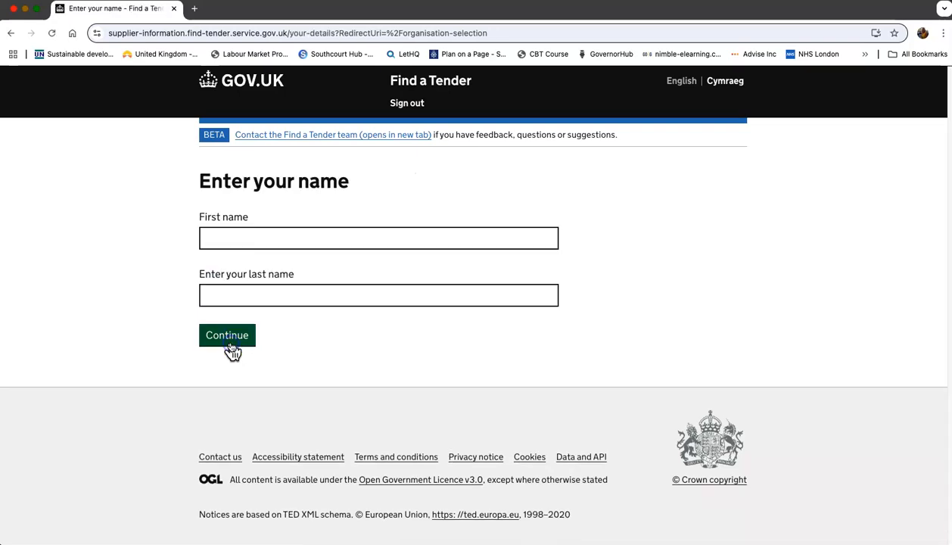
click(235, 242)
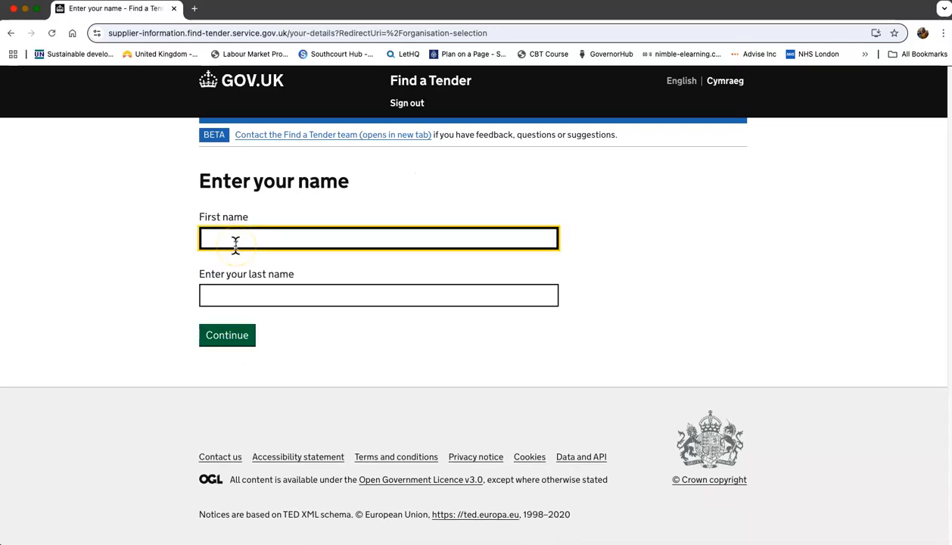
text(First)
key(Tab)
text(Las)
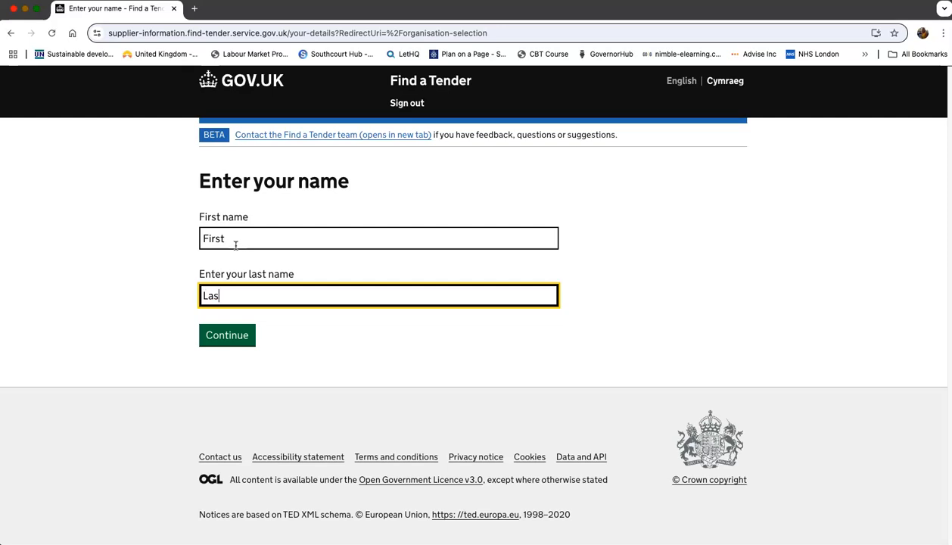
click(227, 335)
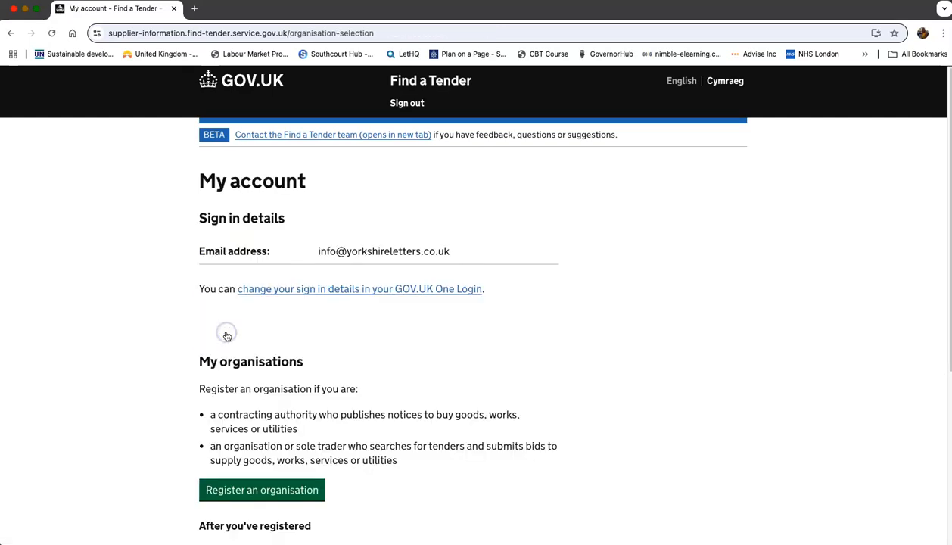
scroll(505, 379, down, 3)
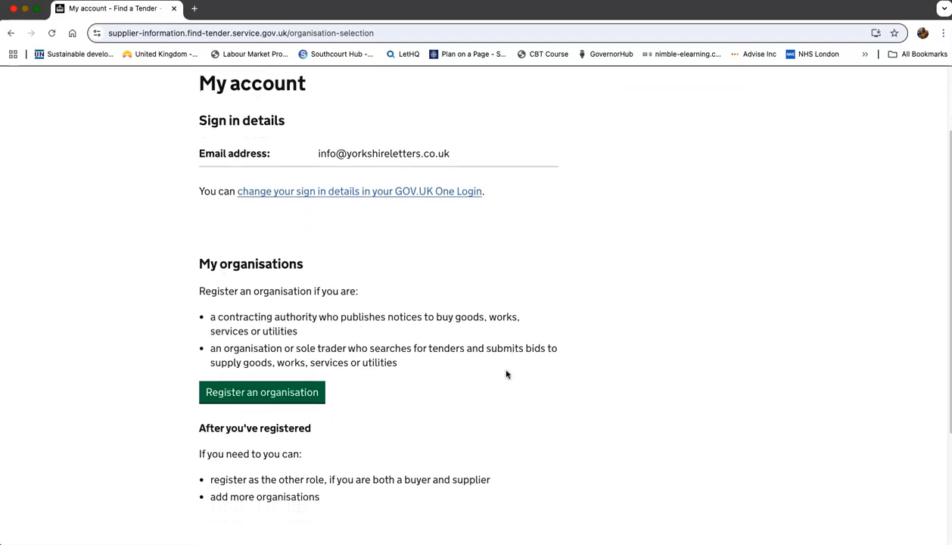
- Register a new supplier organisation with no Companies House number and no applicable registry
click(261, 392)
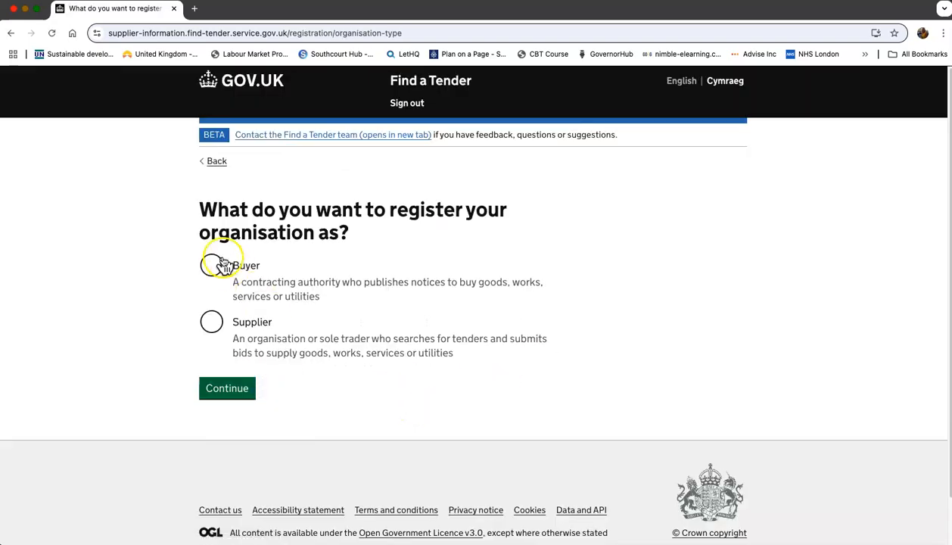
click(214, 322)
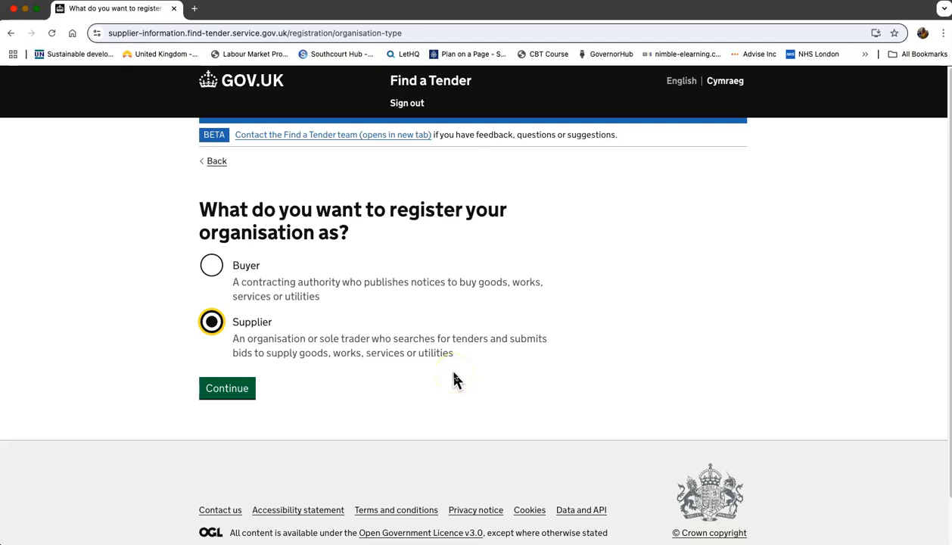
click(228, 390)
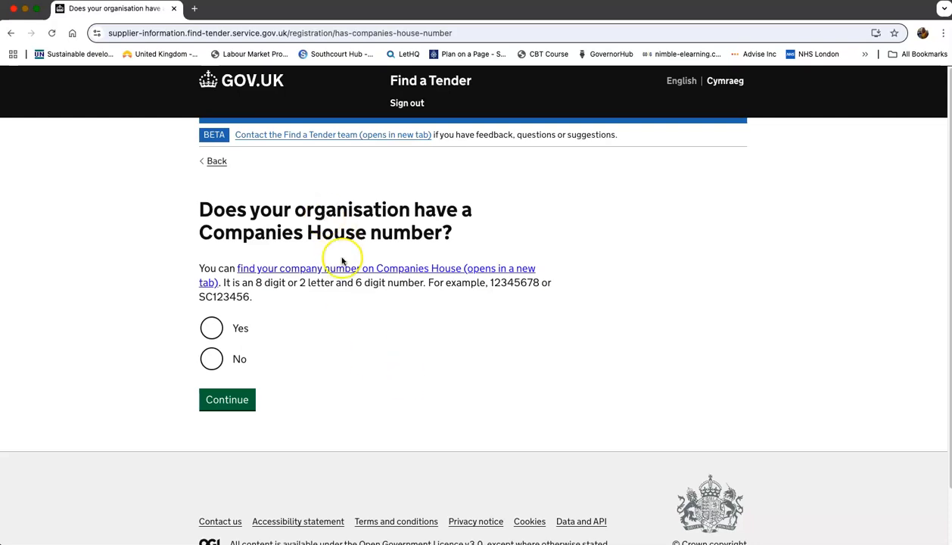
click(213, 327)
click(211, 410)
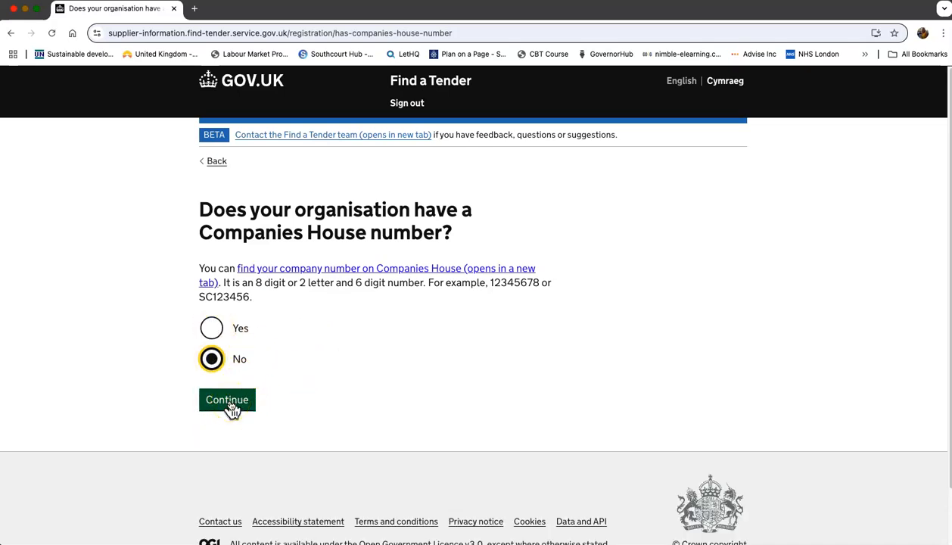
click(232, 407)
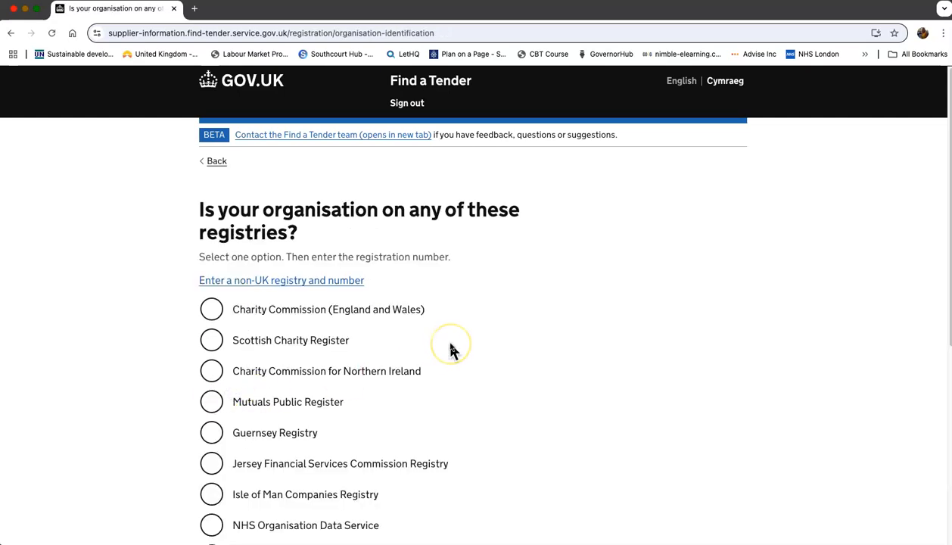
scroll(449, 350, down, 5)
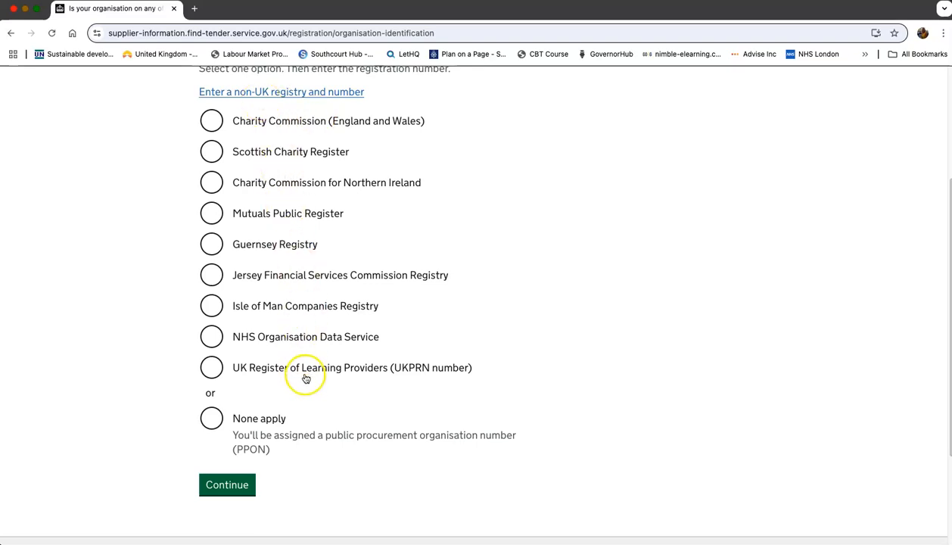
click(217, 421)
click(233, 487)
- Name the organisation 'A Business' and enter its email address
click(278, 274)
text(A Busine)
click(321, 274)
click(218, 323)
click(219, 325)
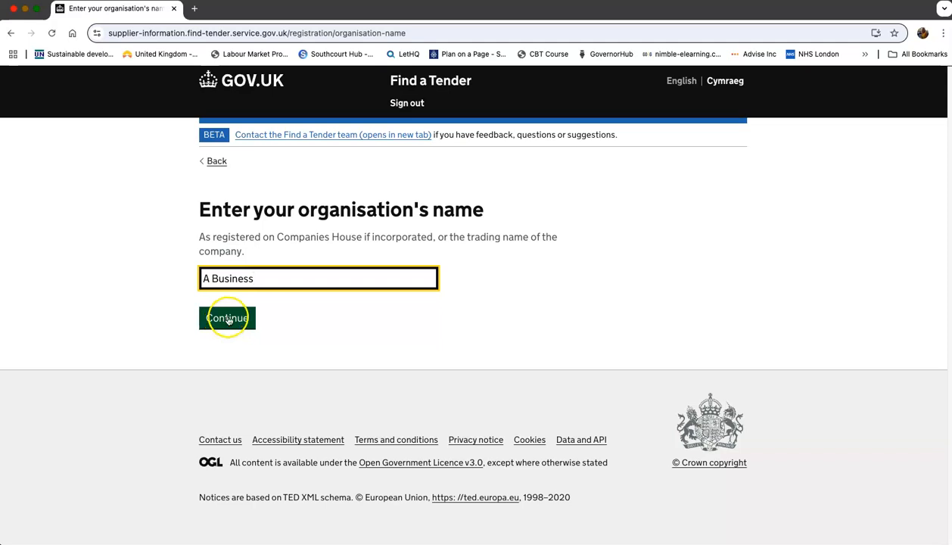
click(240, 286)
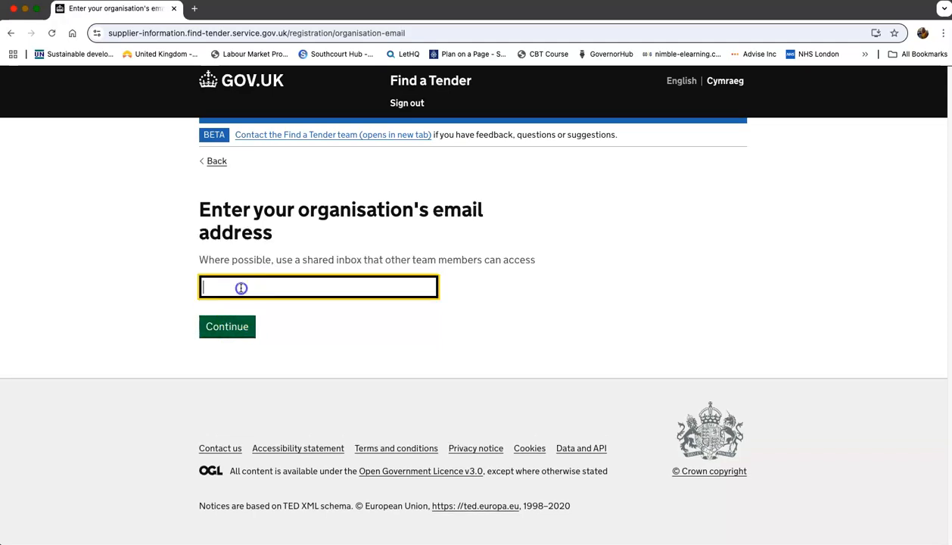
click(212, 326)
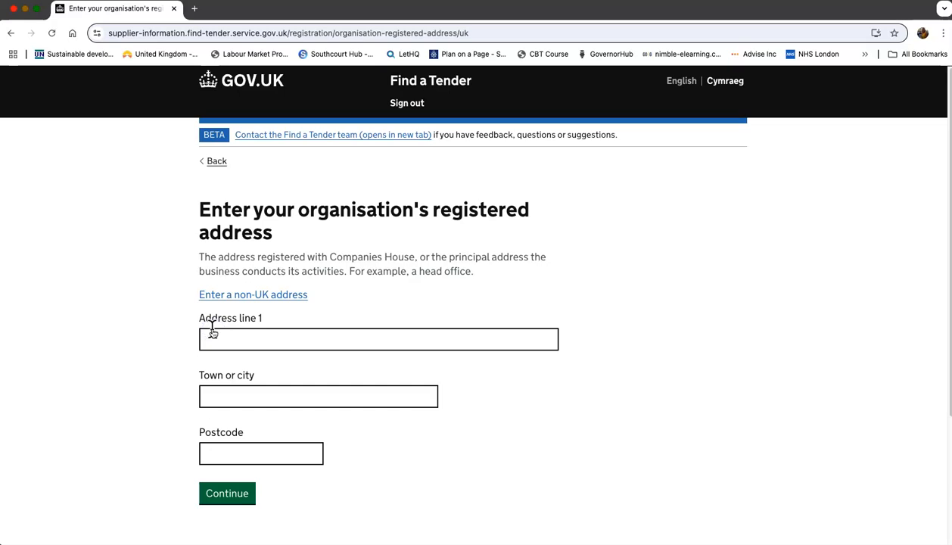
- Fill in the first address line and town of the registered address
click(258, 340)
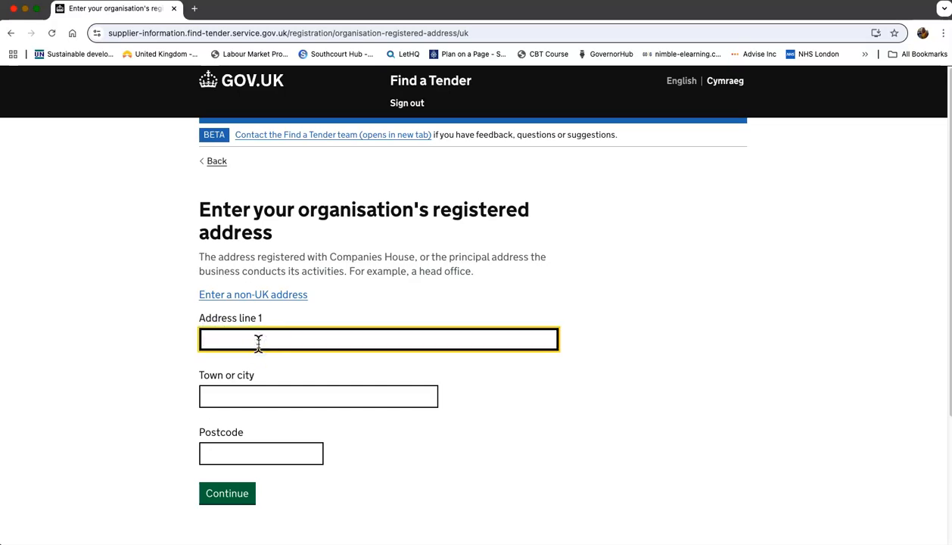
text(Street)
key(Tab)
text(Town)
key(Tab)
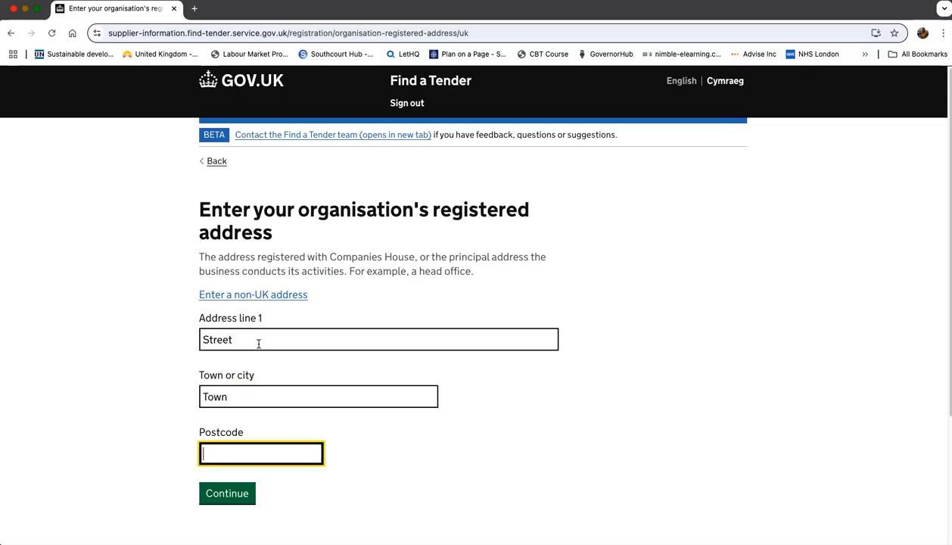
- Add the postcode, then recheck the identifier, registry and name answers on Check your answers
text(BD20)
click(240, 495)
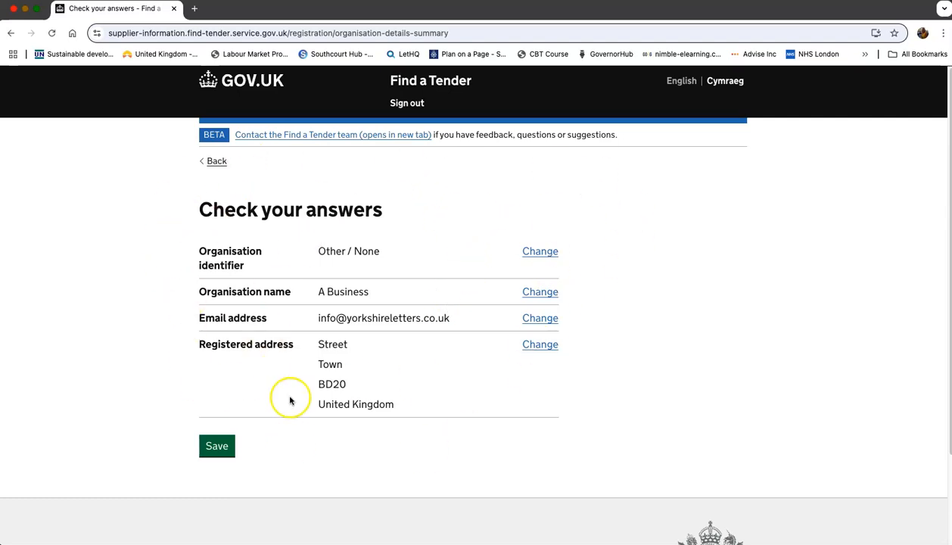
click(533, 252)
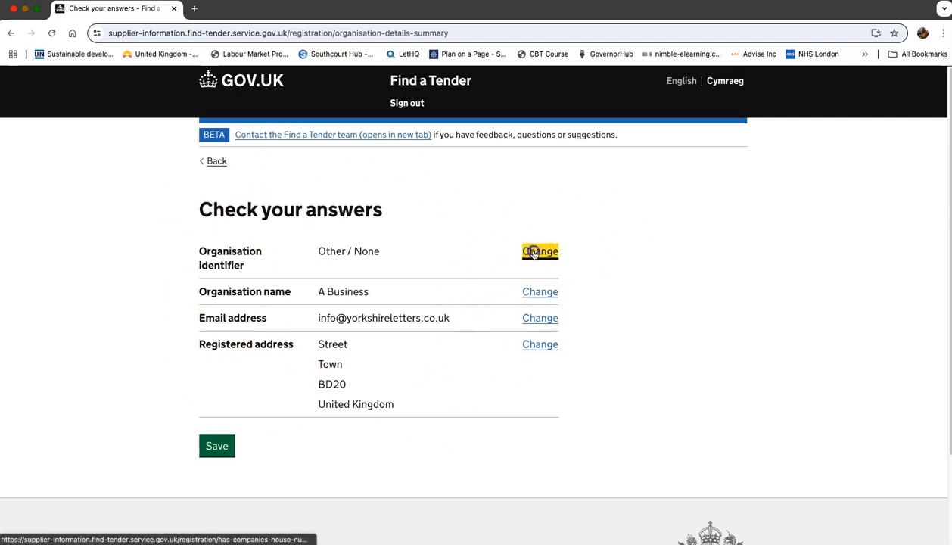
click(204, 399)
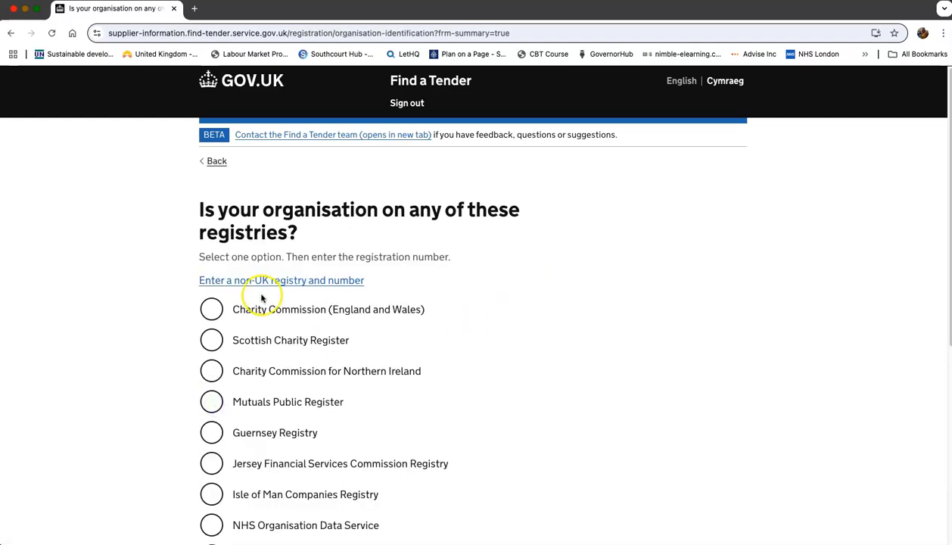
scroll(261, 298, down, 5)
click(215, 271)
click(224, 336)
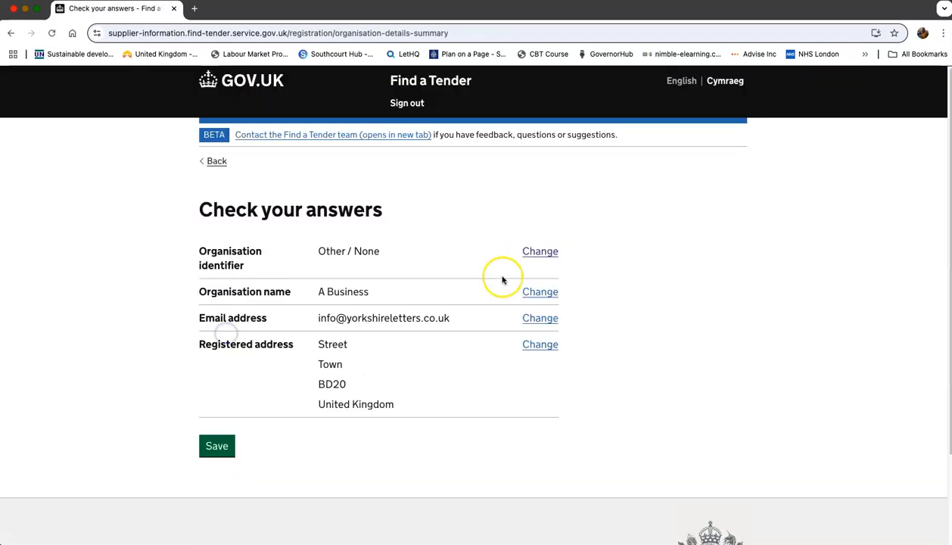
click(548, 292)
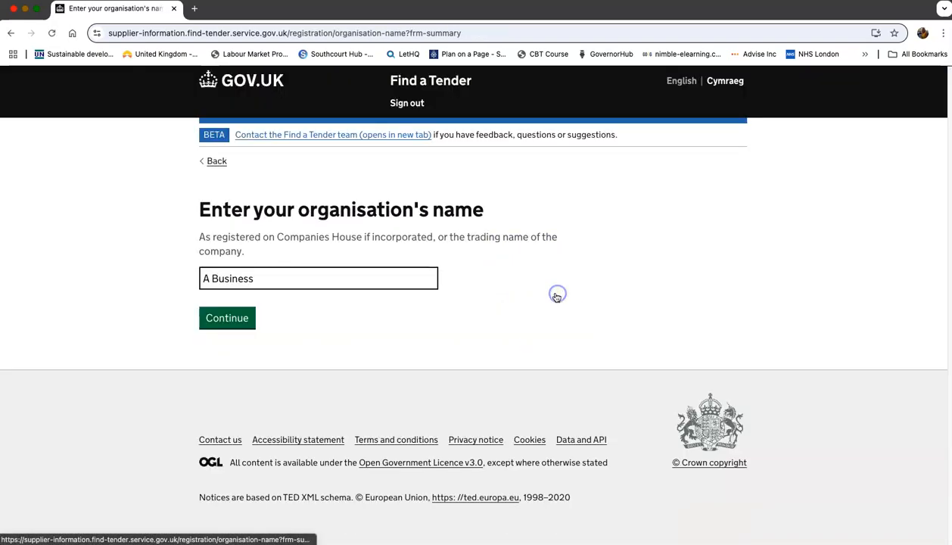
click(230, 320)
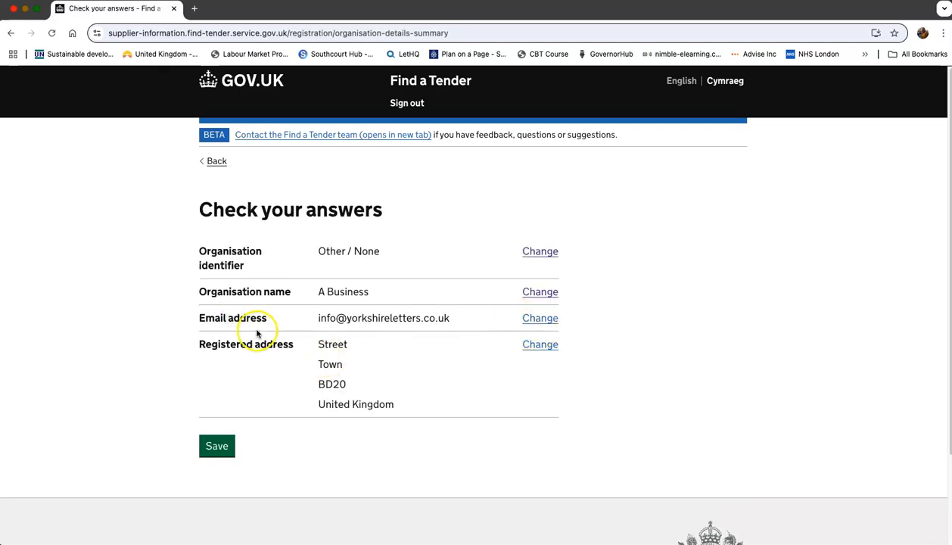
- After the name-exists error, rename the organisation to 'A Business 2' and save
click(217, 448)
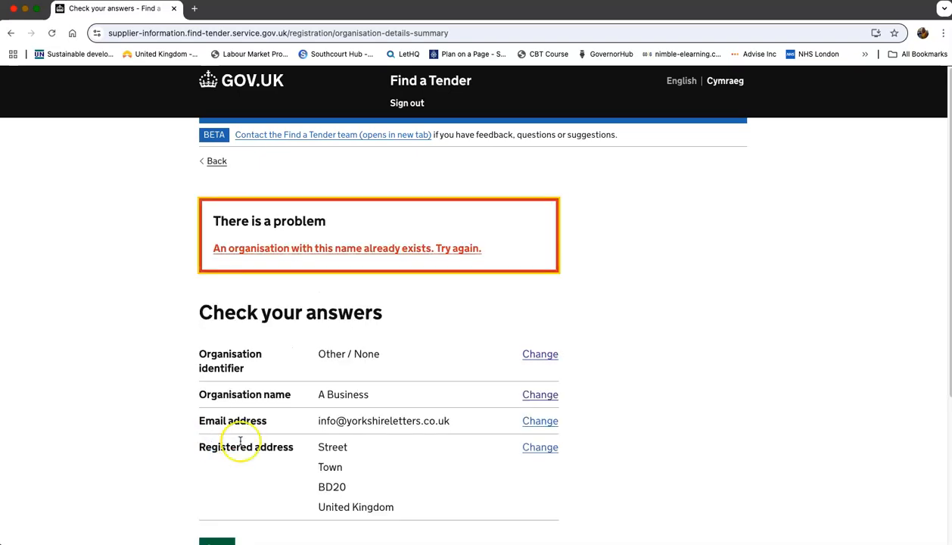
scroll(239, 441, down, 2)
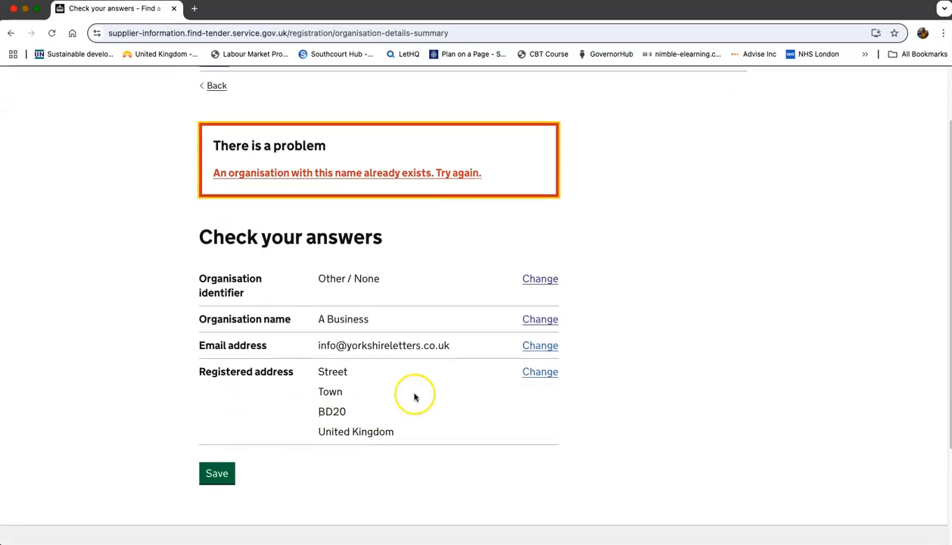
click(532, 320)
click(257, 277)
click(342, 274)
text(2)
click(244, 318)
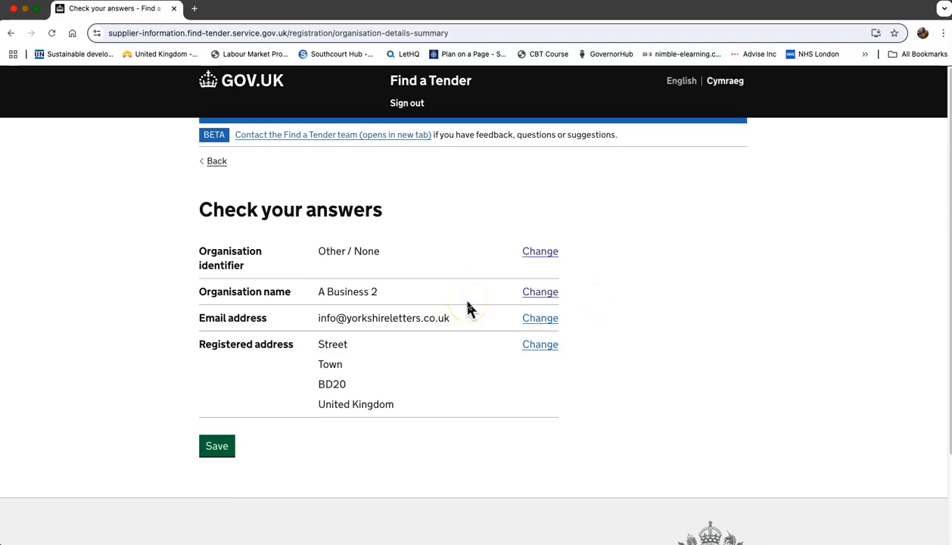
click(217, 448)
click(217, 451)
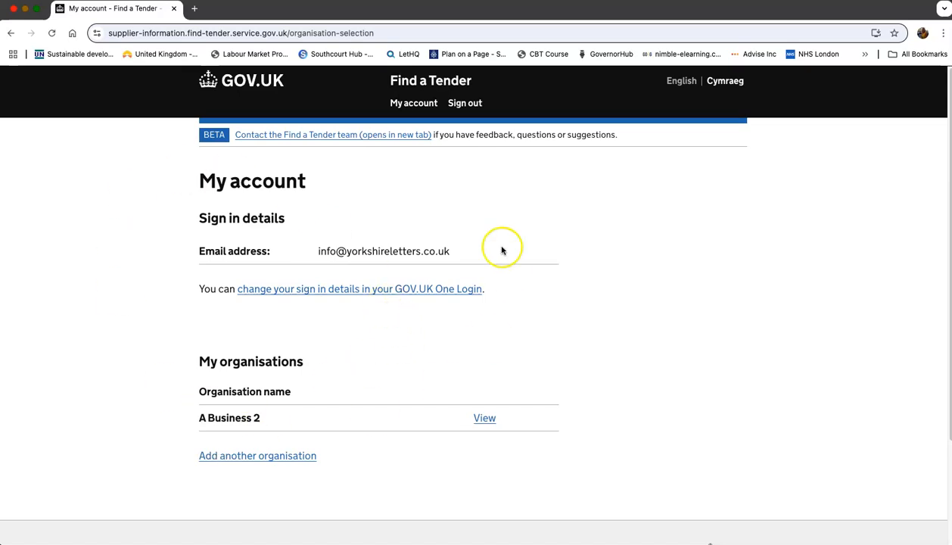
scroll(264, 357, down, 2)
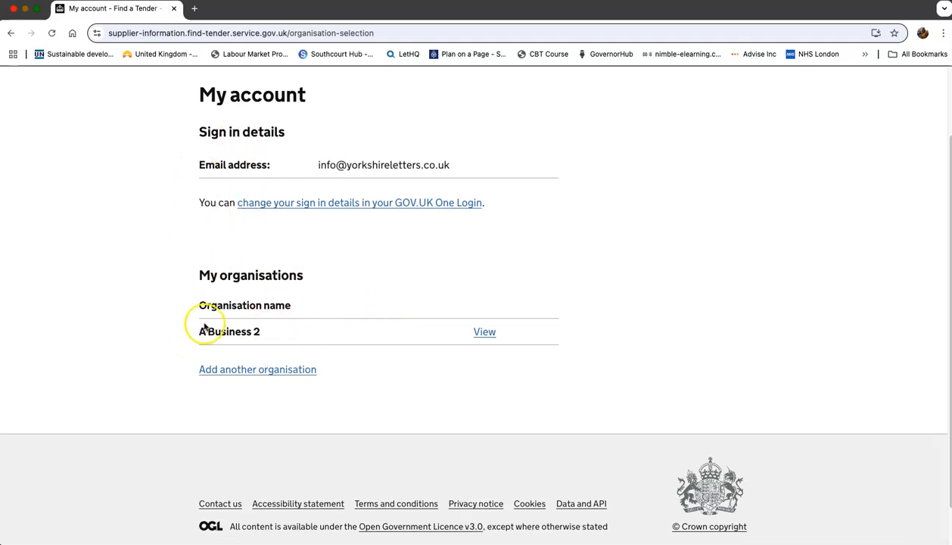
click(485, 335)
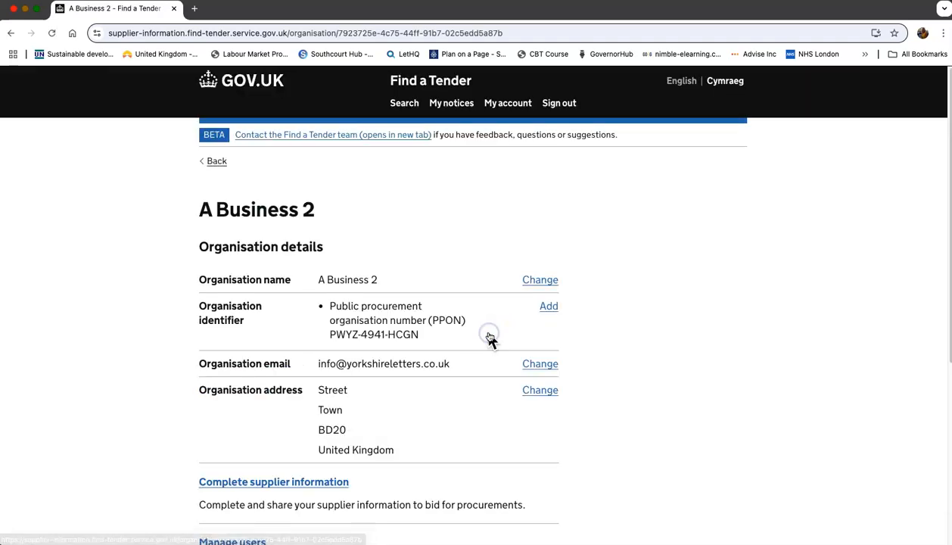
scroll(488, 338, down, 1)
scroll(488, 338, down, 3)
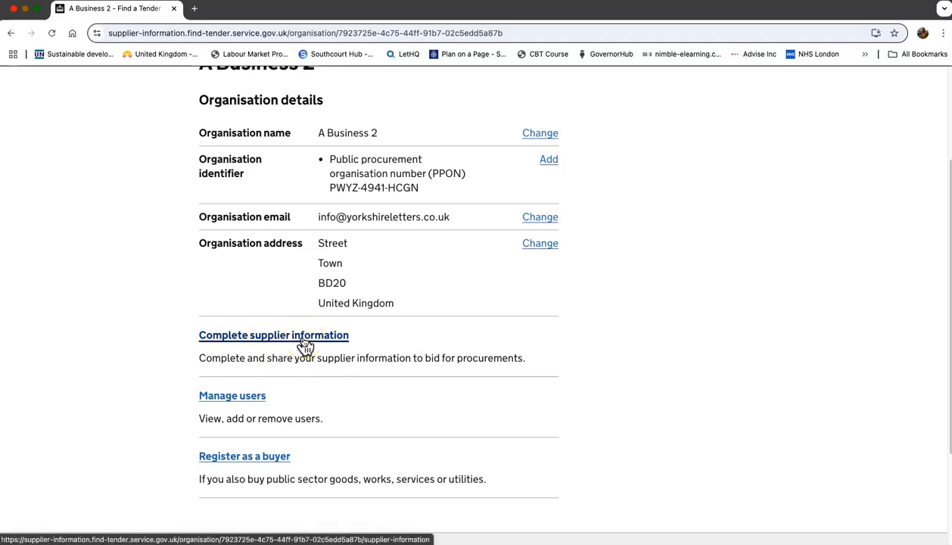
click(305, 344)
scroll(410, 326, down, 3)
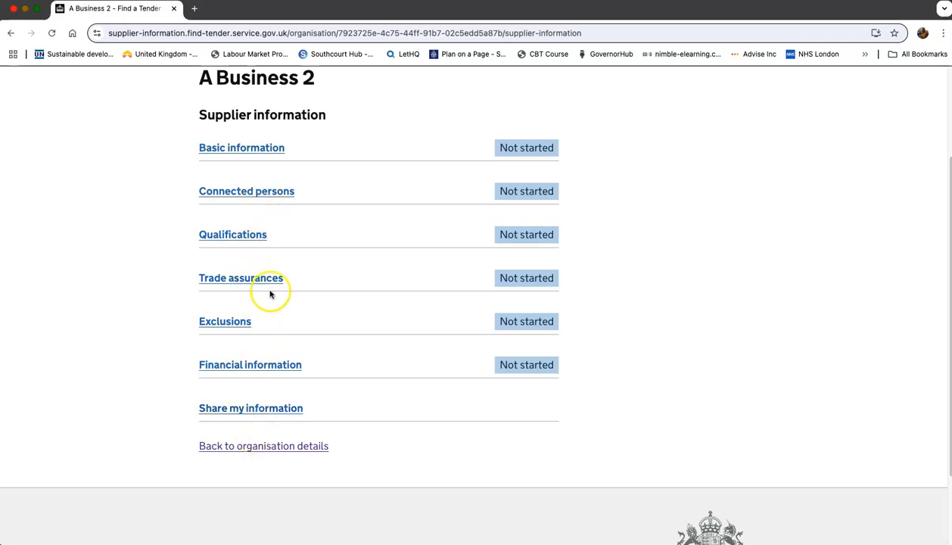
scroll(270, 294, up, 1)
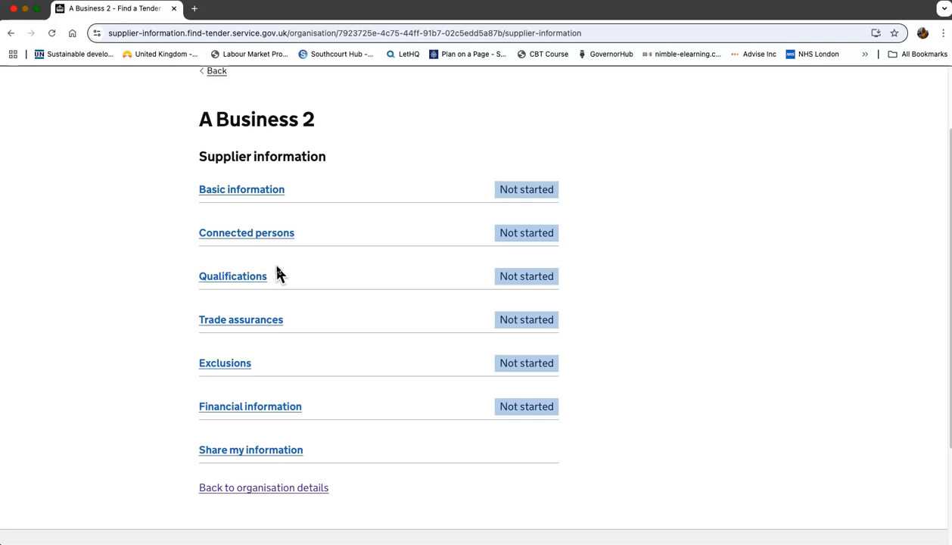
- Set the supplier type to Organisation and keep the postal address same as registered
click(250, 198)
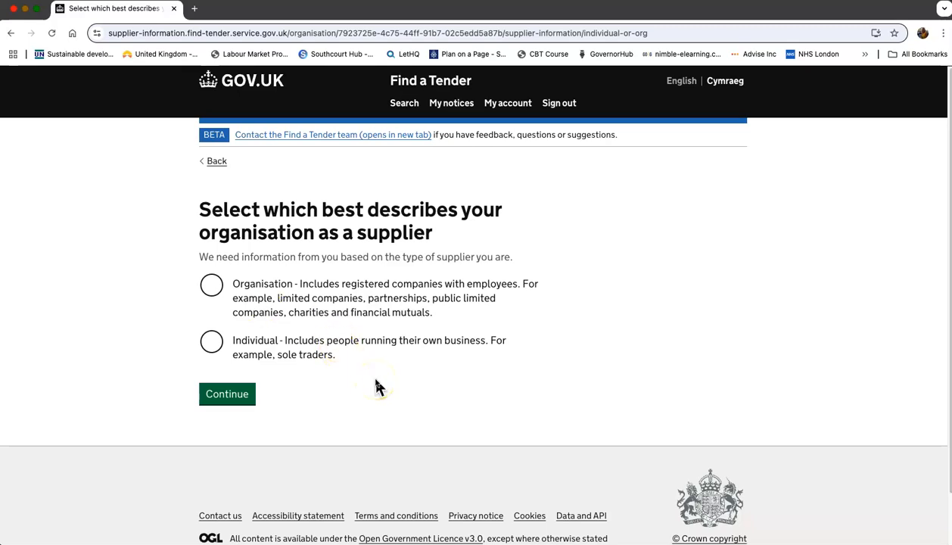
click(210, 292)
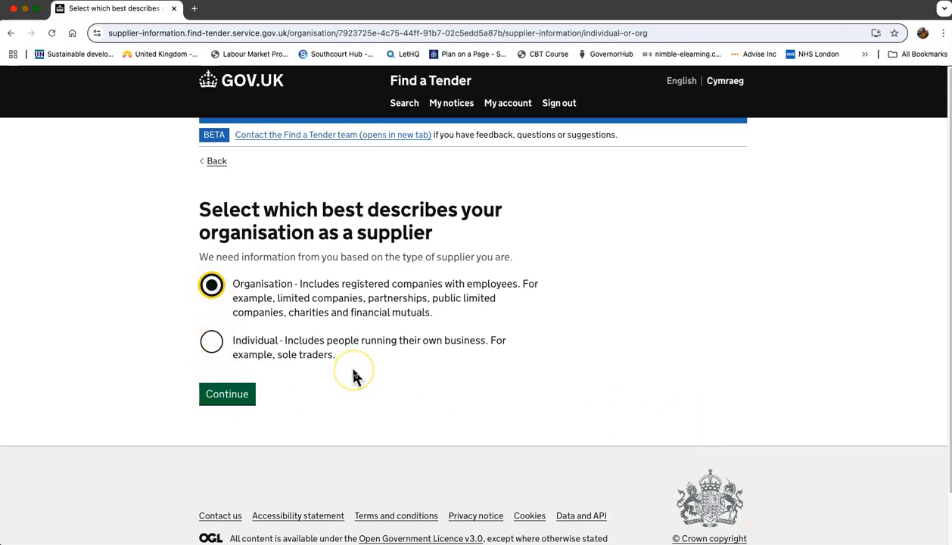
click(225, 390)
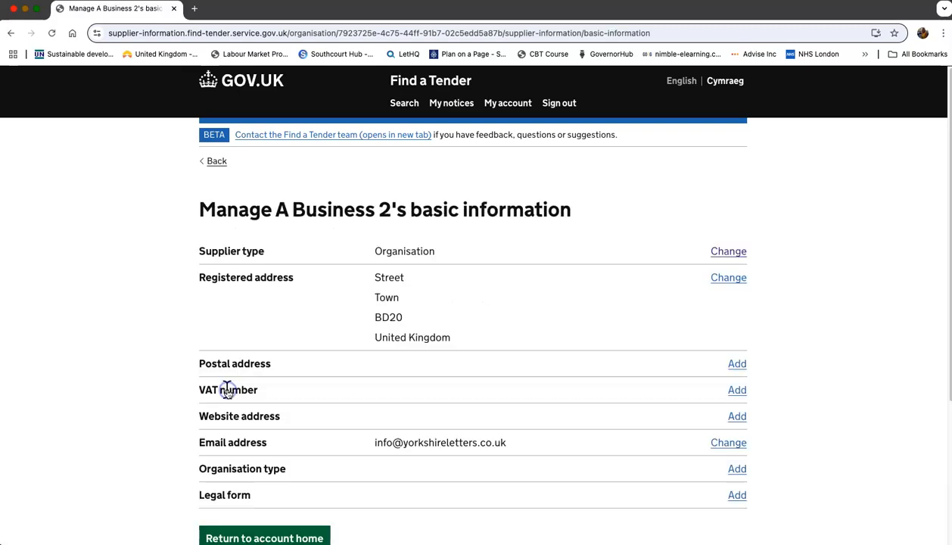
scroll(466, 396, down, 2)
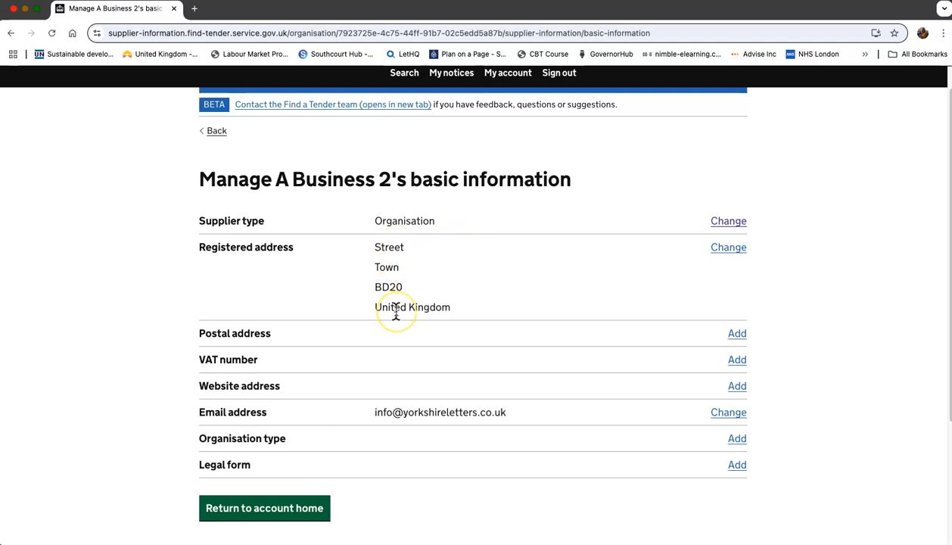
click(735, 335)
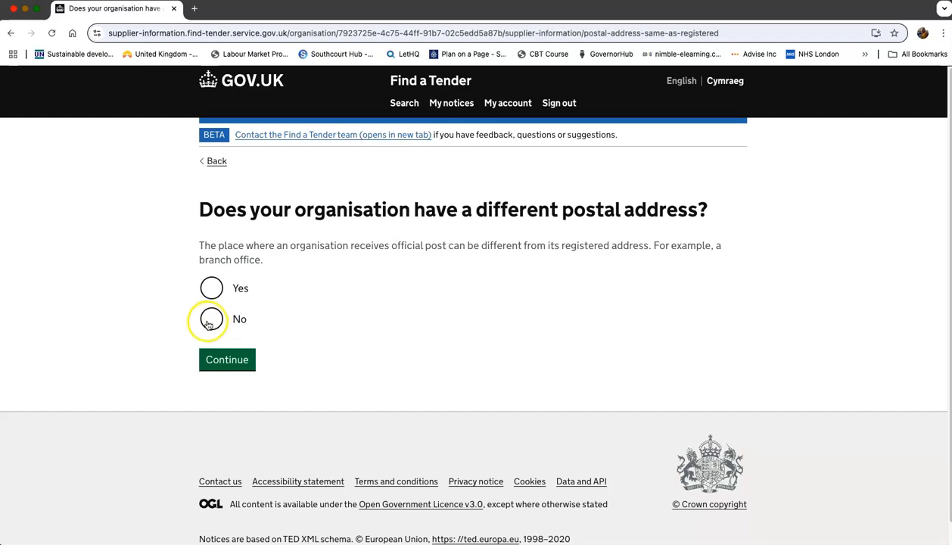
click(211, 319)
click(226, 358)
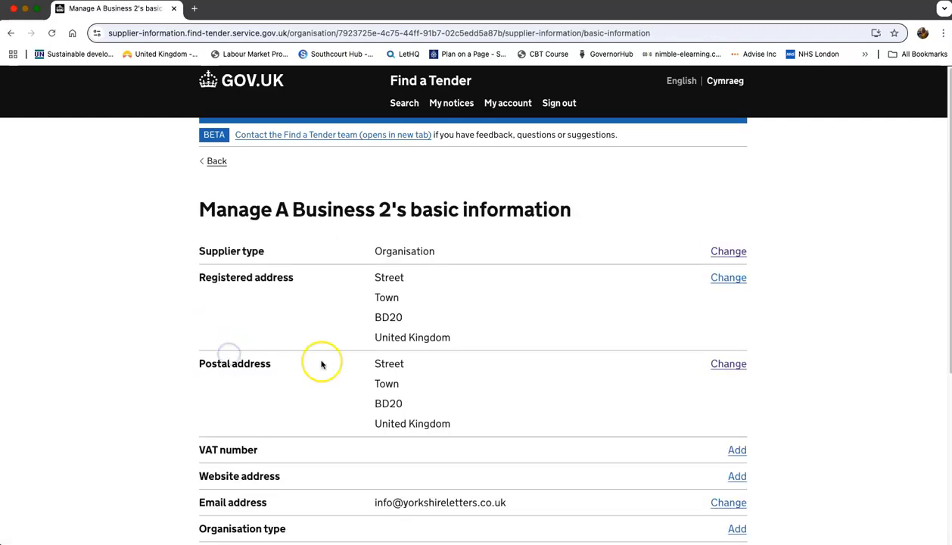
- Record No for VAT registration and save the answer
scroll(509, 389, down, 1)
scroll(508, 389, down, 3)
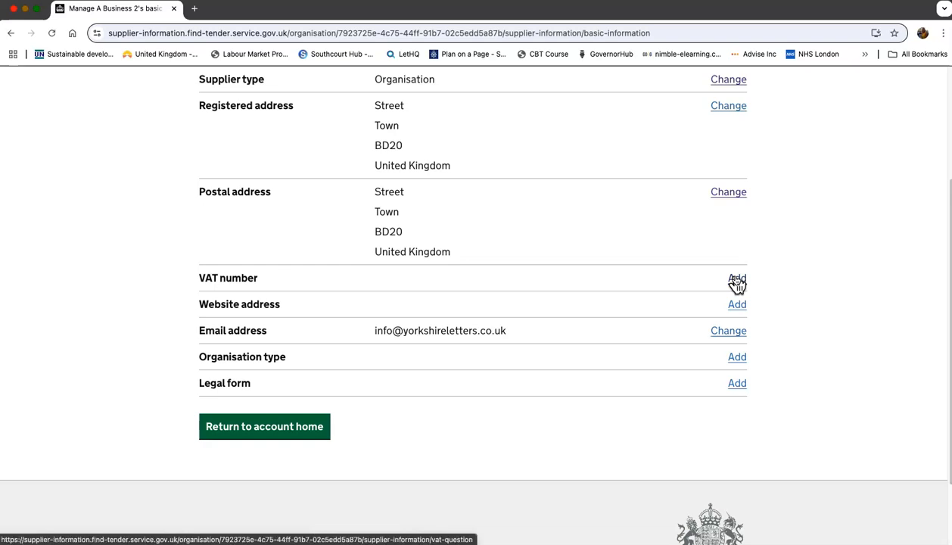
click(736, 281)
click(211, 259)
click(288, 328)
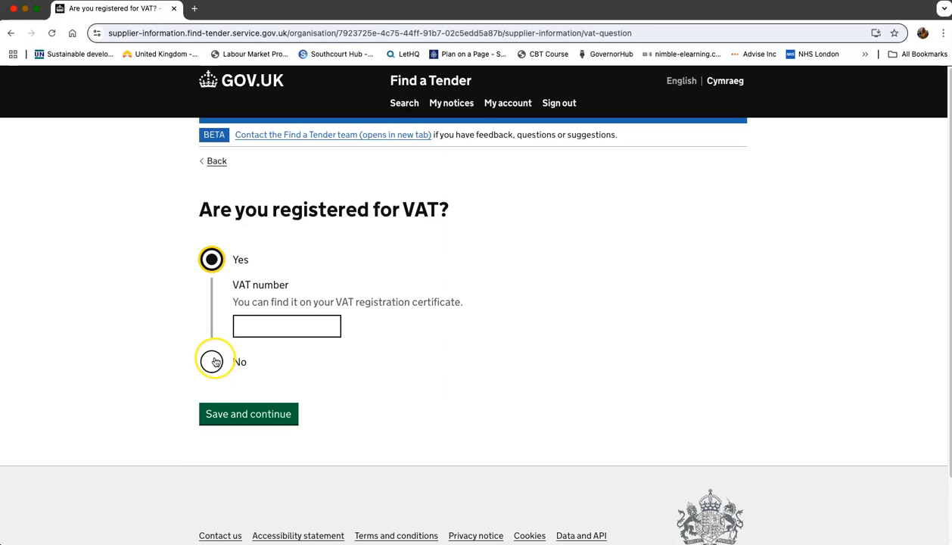
click(215, 362)
click(235, 349)
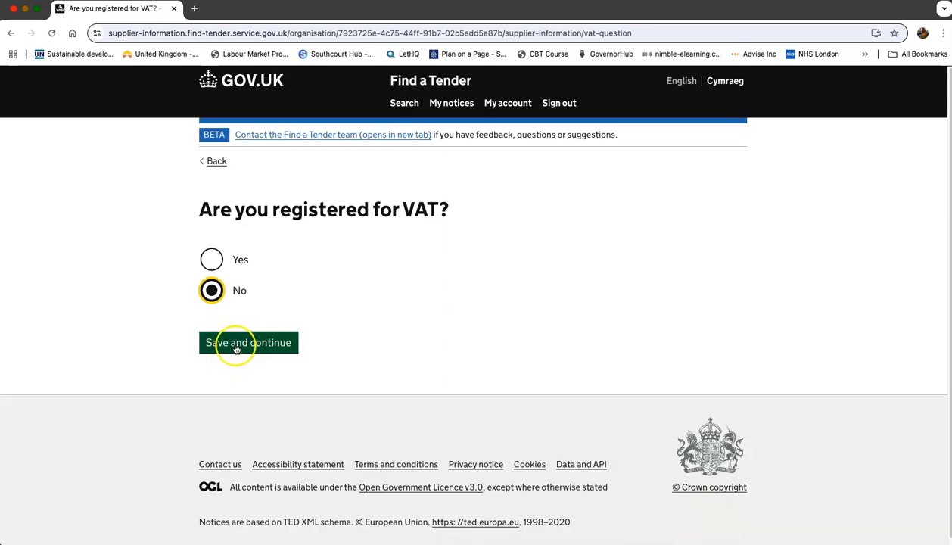
- Record No for having a website address and save the answer
scroll(659, 378, down, 2)
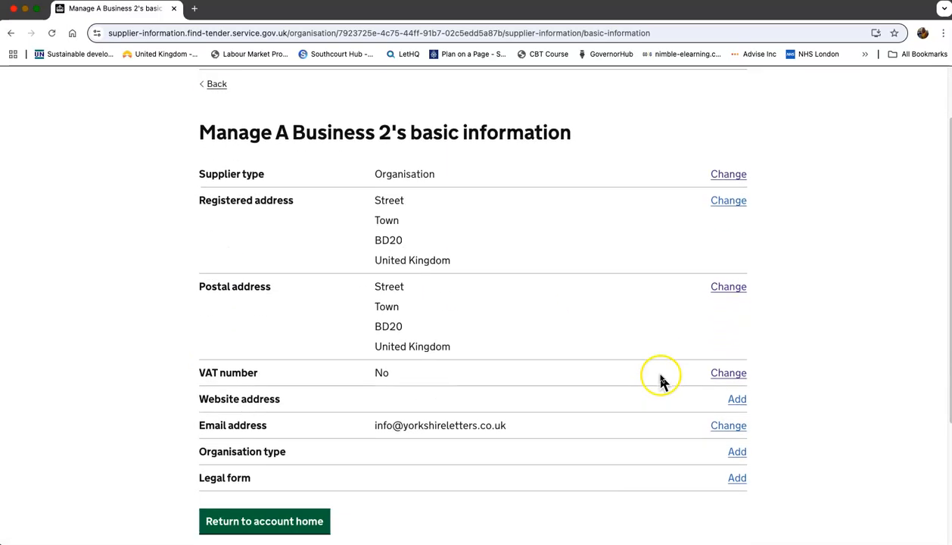
scroll(659, 381, down, 2)
click(737, 311)
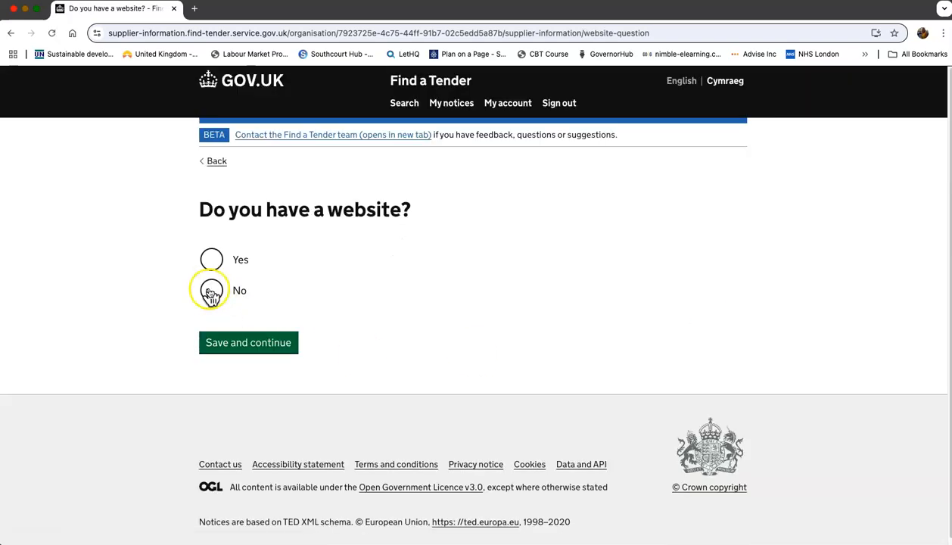
click(211, 259)
click(260, 304)
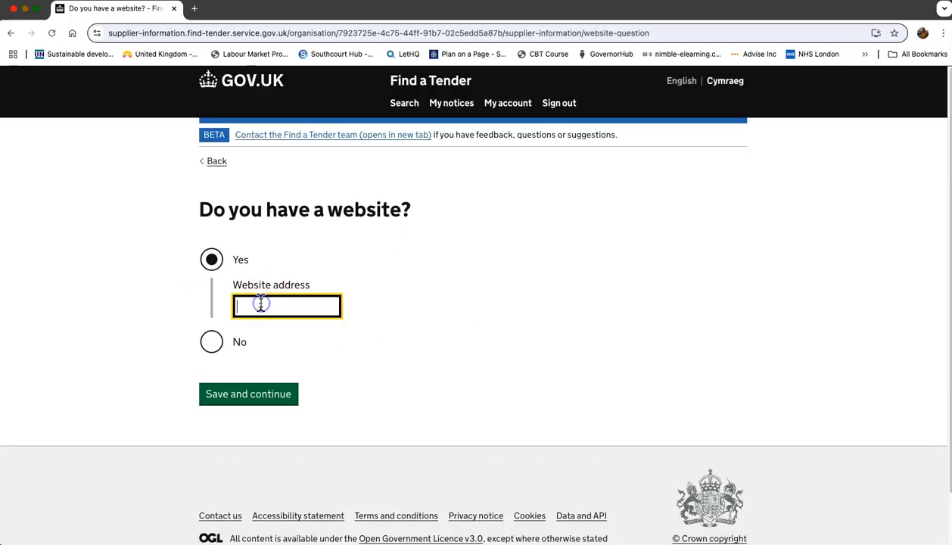
click(211, 341)
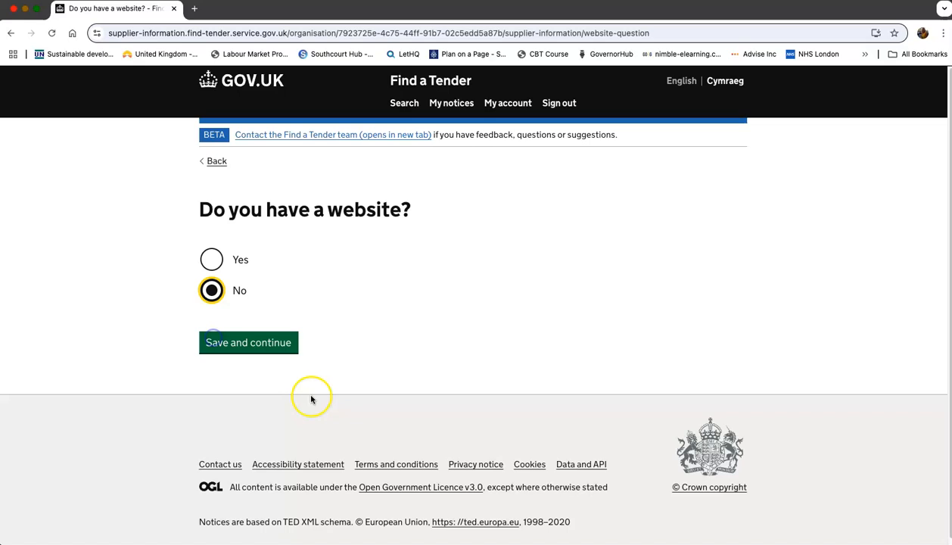
click(249, 344)
scroll(620, 369, down, 1)
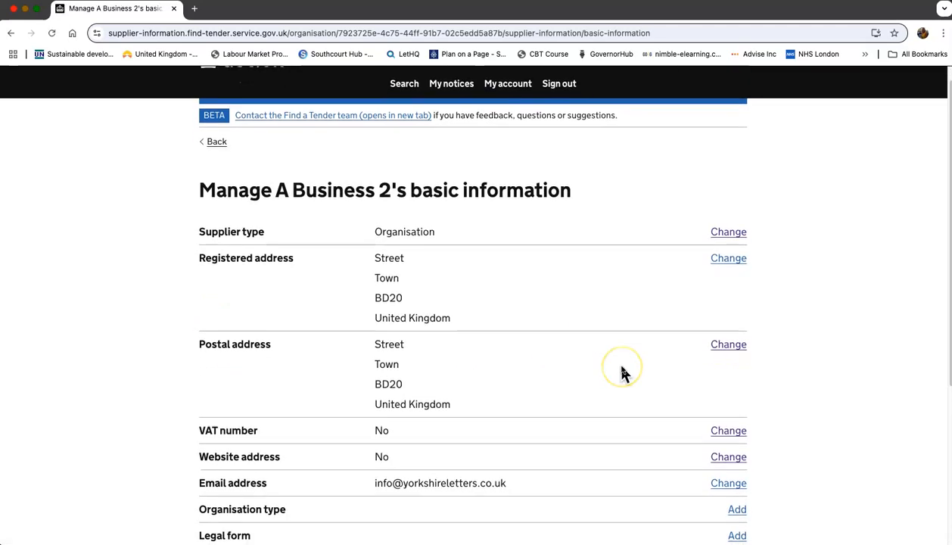
scroll(621, 373, down, 3)
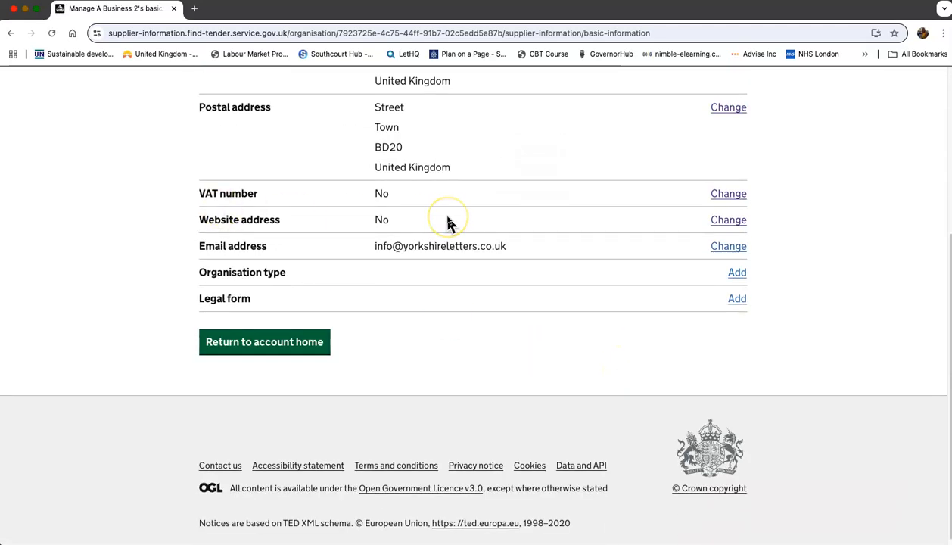
- Tick Small or medium-sized enterprise and value-driven non-governmental organisation as organisation types, after checking the SME definition
click(734, 273)
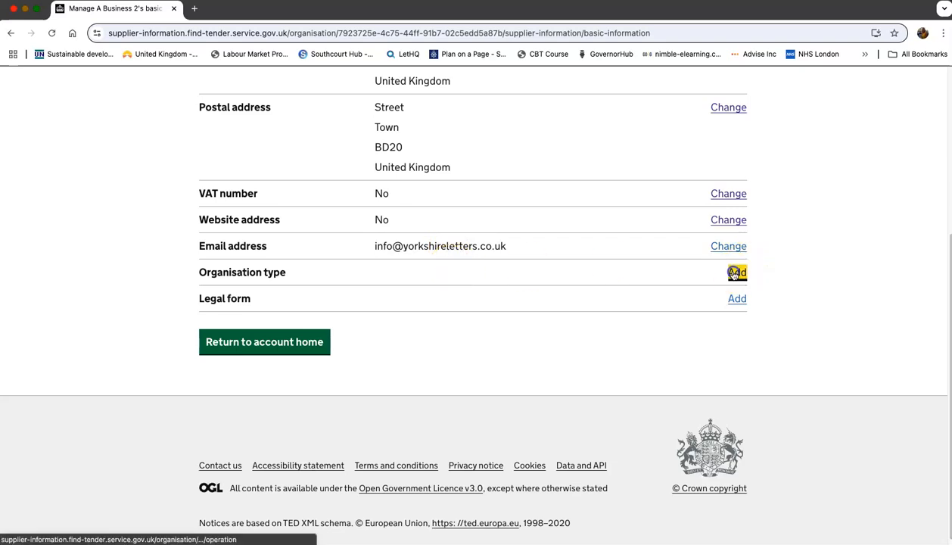
scroll(571, 299, down, 1)
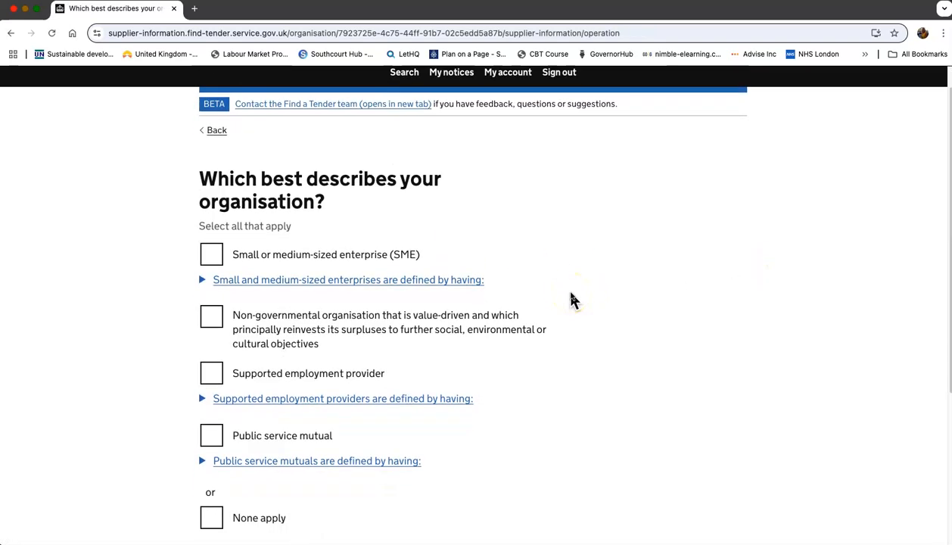
scroll(571, 299, down, 1)
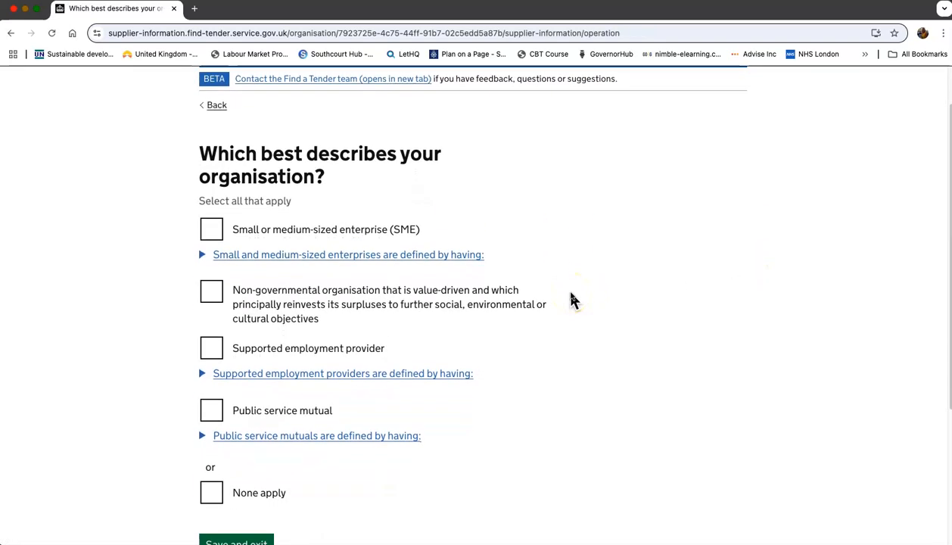
click(318, 257)
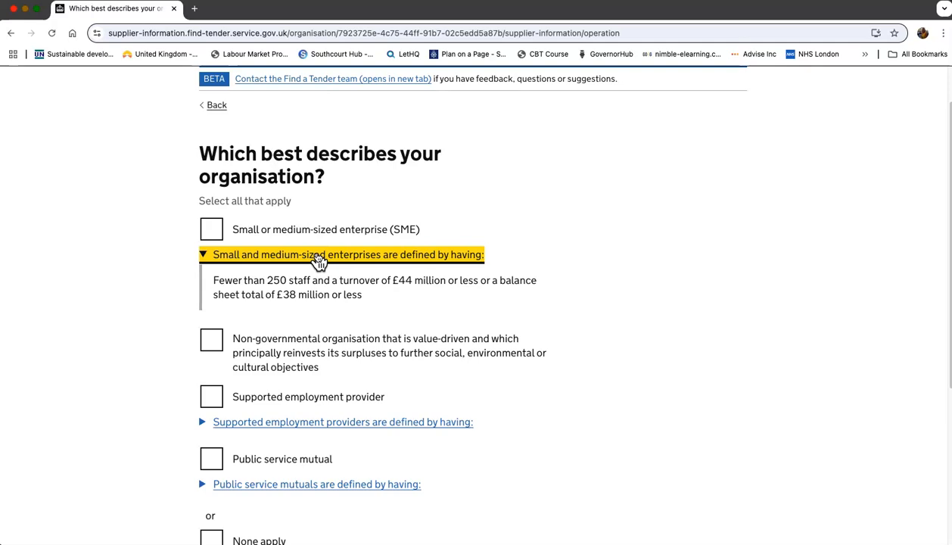
click(211, 229)
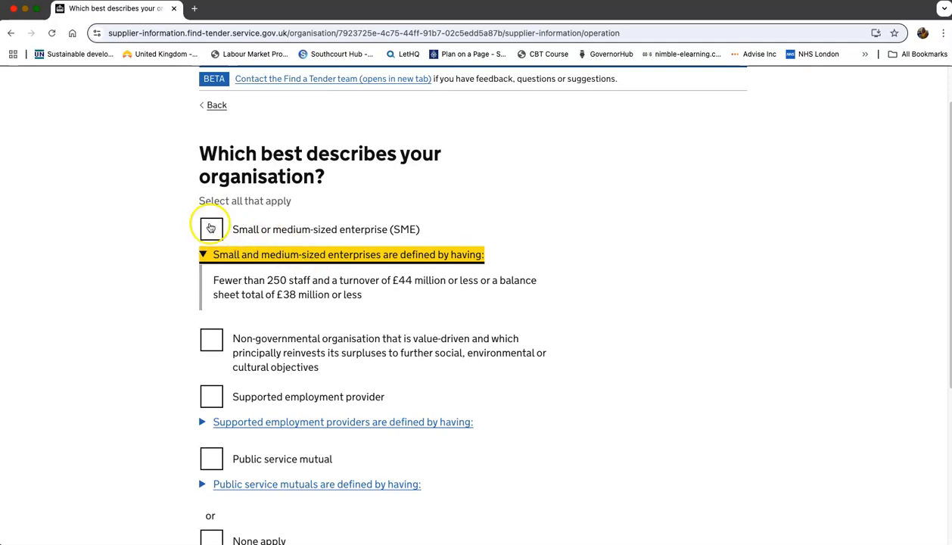
click(211, 229)
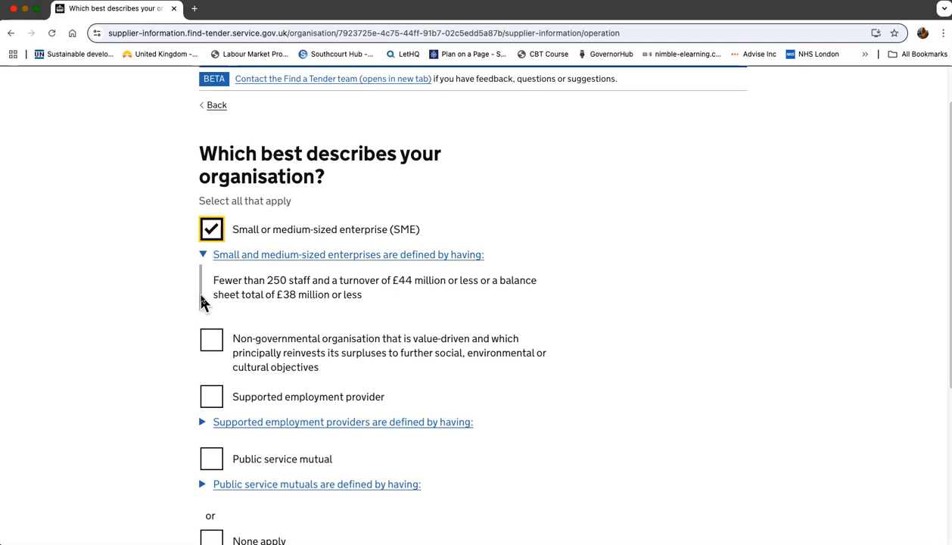
click(214, 343)
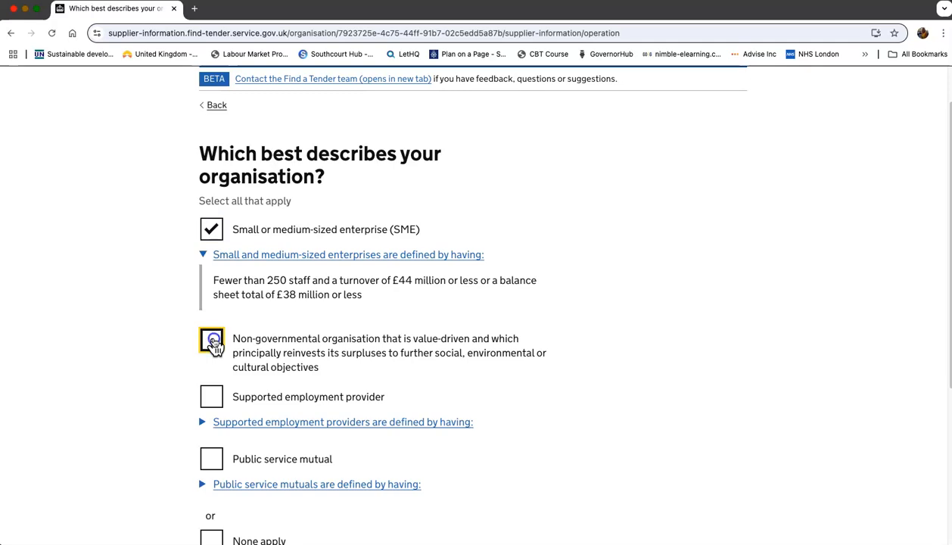
- Review the supported employment provider and public service mutual definitions, re-tick SME and non-governmental organisation, and save
scroll(354, 357, down, 1)
scroll(353, 357, down, 3)
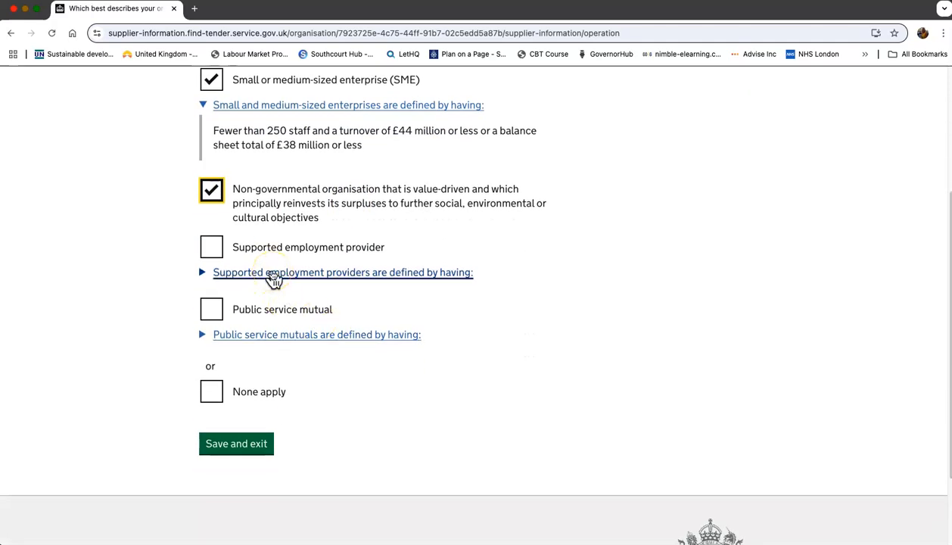
click(274, 274)
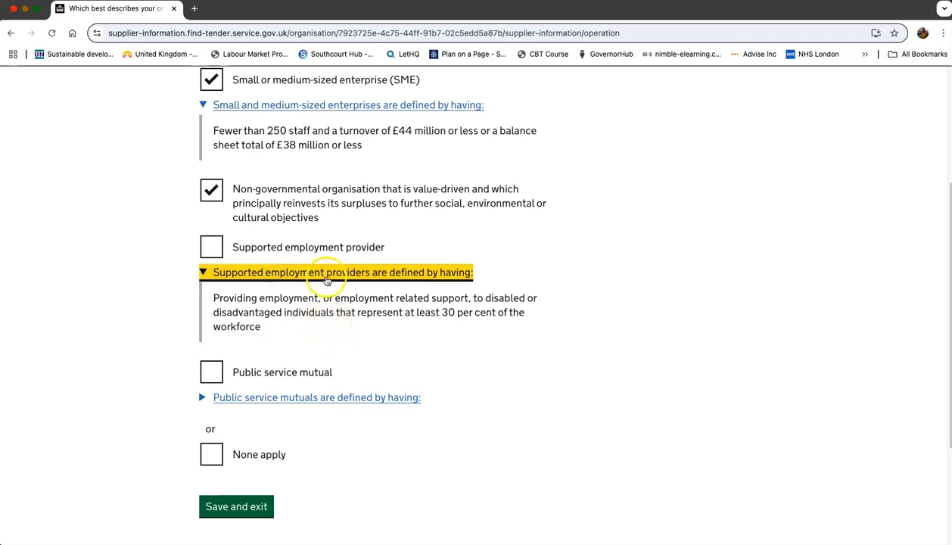
click(326, 274)
click(319, 336)
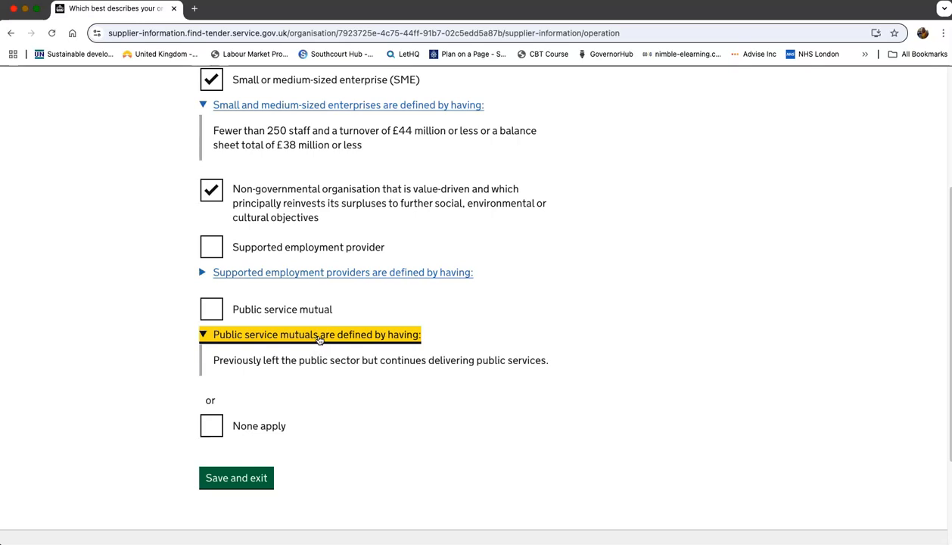
click(321, 341)
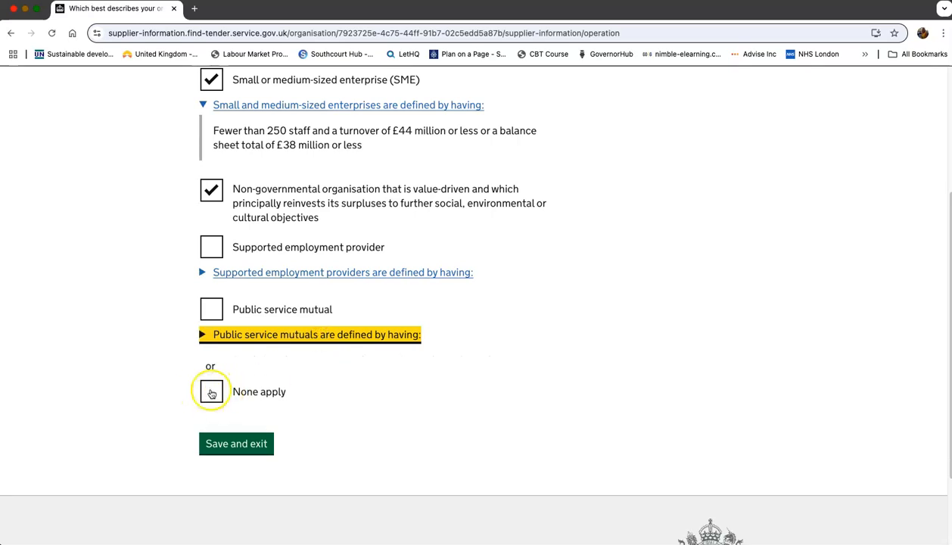
click(212, 394)
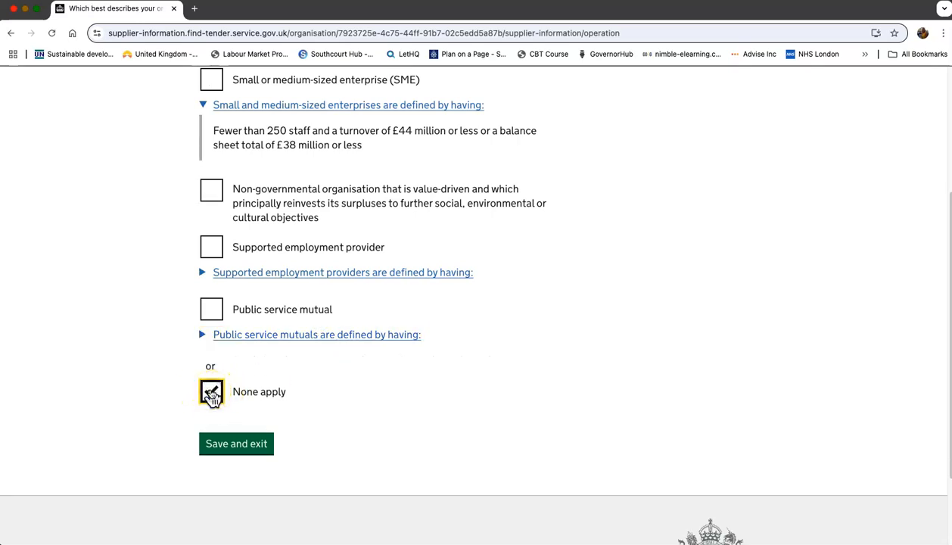
click(212, 80)
click(211, 190)
click(242, 446)
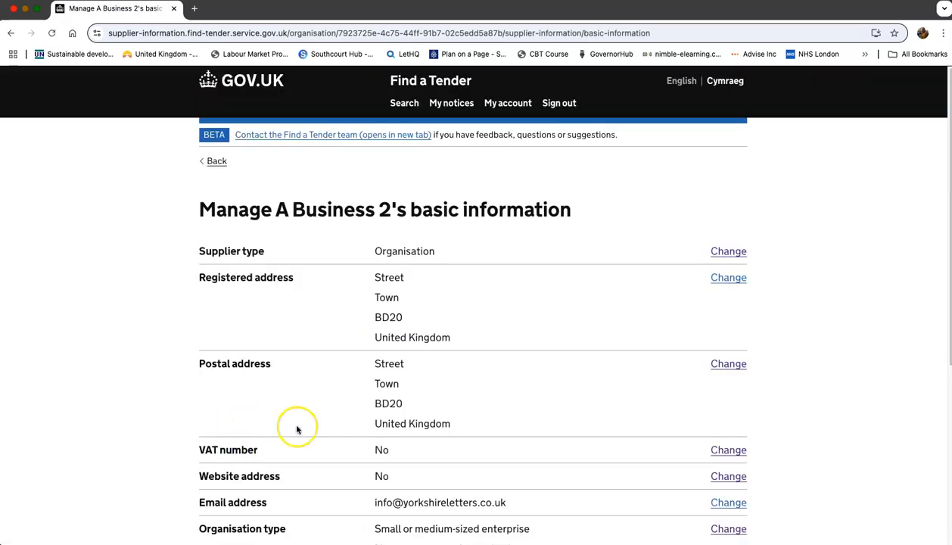
- Confirm the organisation is on Companies House and choose Limited company as its legal form
scroll(527, 334, down, 5)
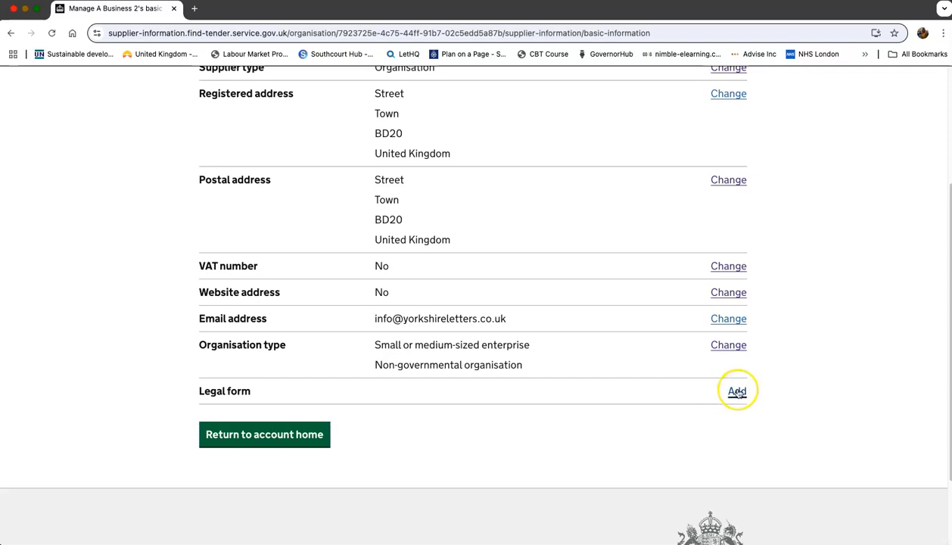
click(735, 390)
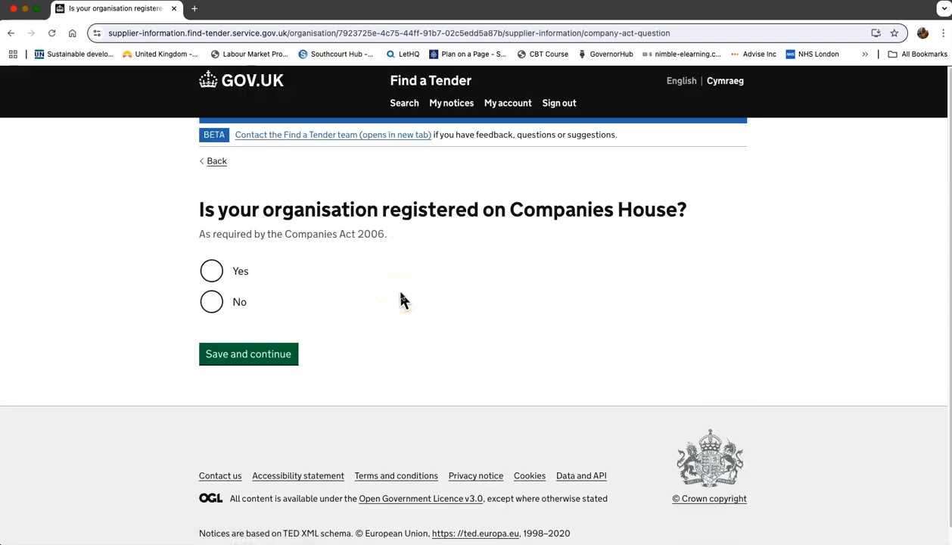
click(211, 272)
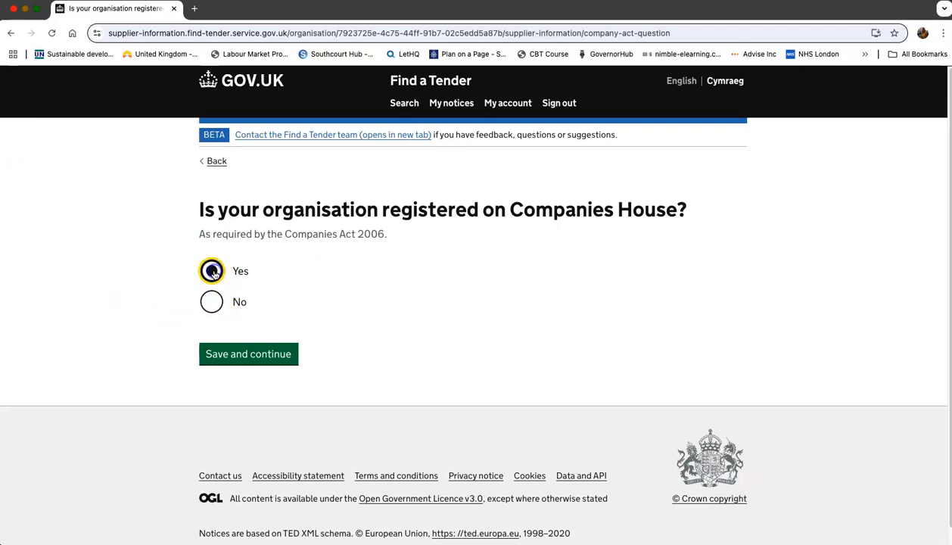
click(250, 354)
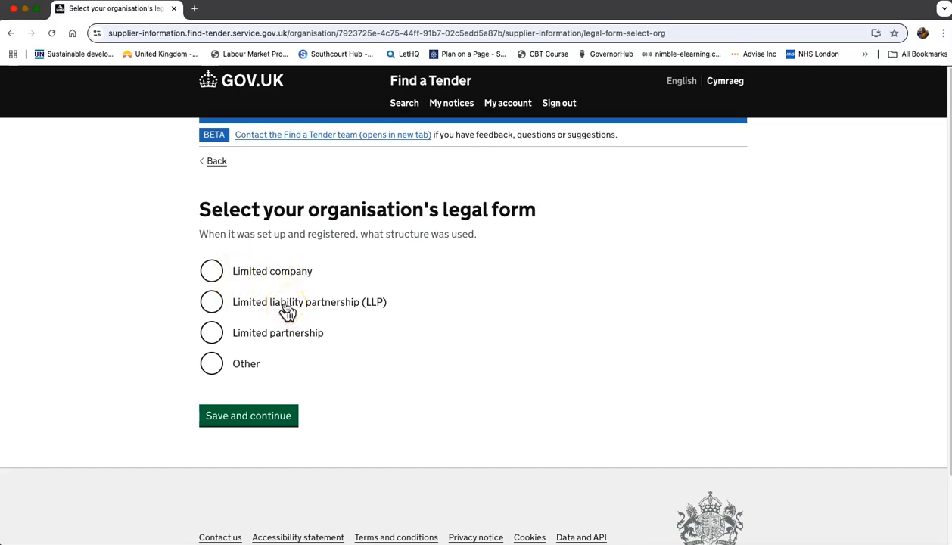
click(212, 270)
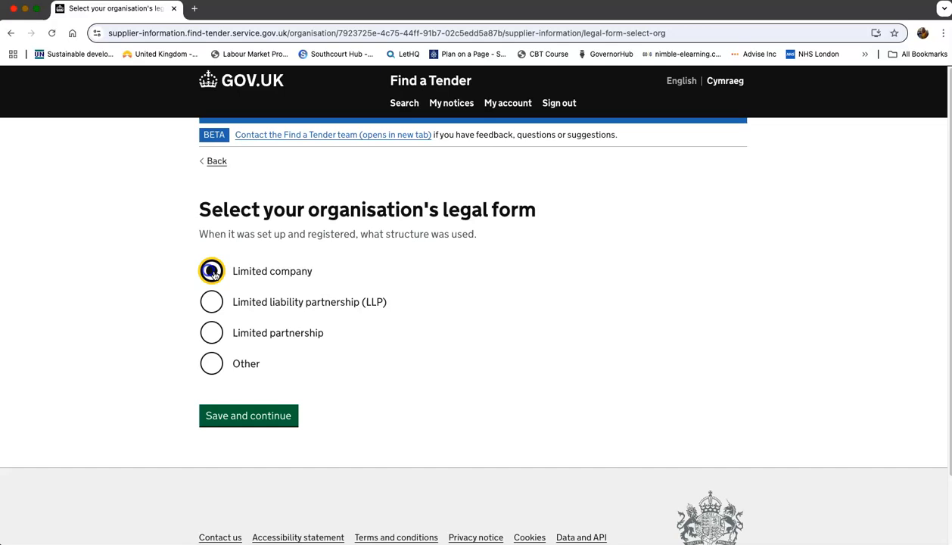
click(265, 422)
- Enter Companies Act 2006 as the registering law and 07 02 2025 as the registration date
click(257, 311)
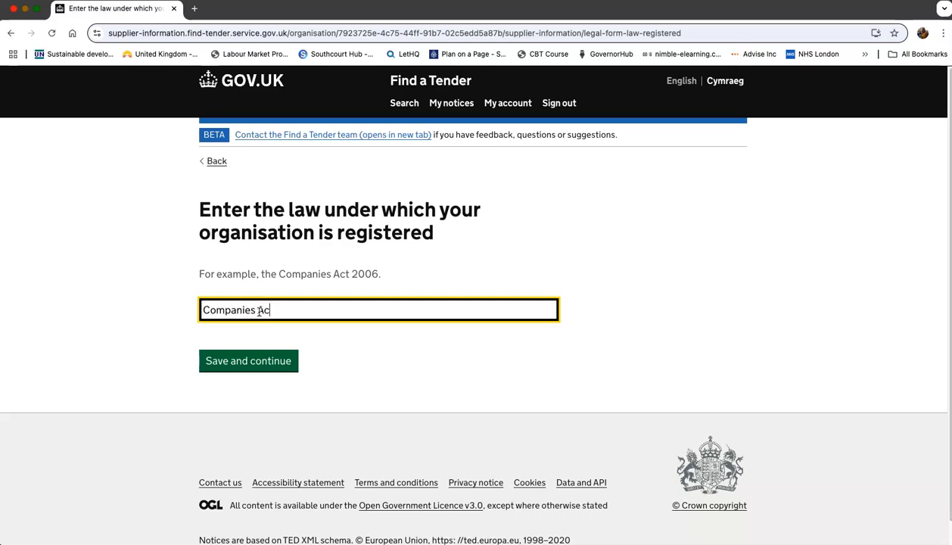
click(221, 361)
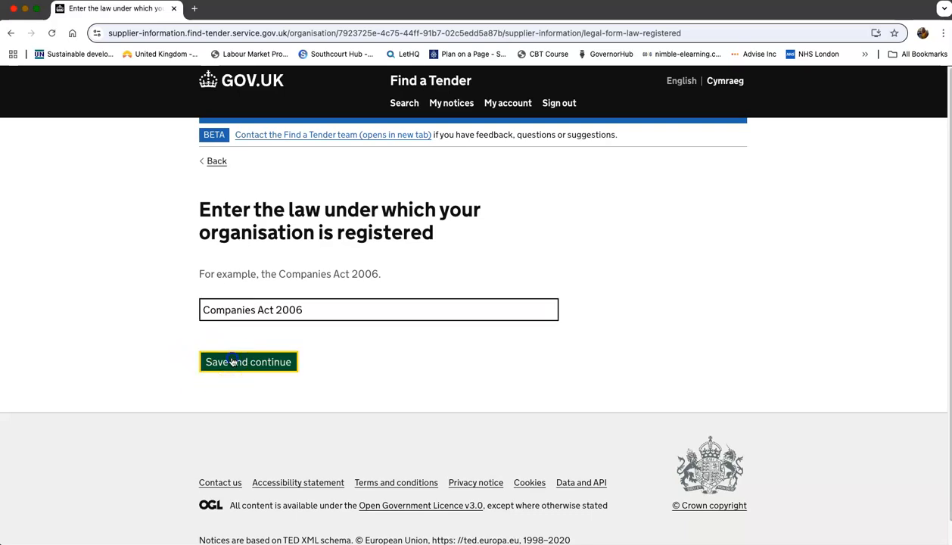
click(213, 340)
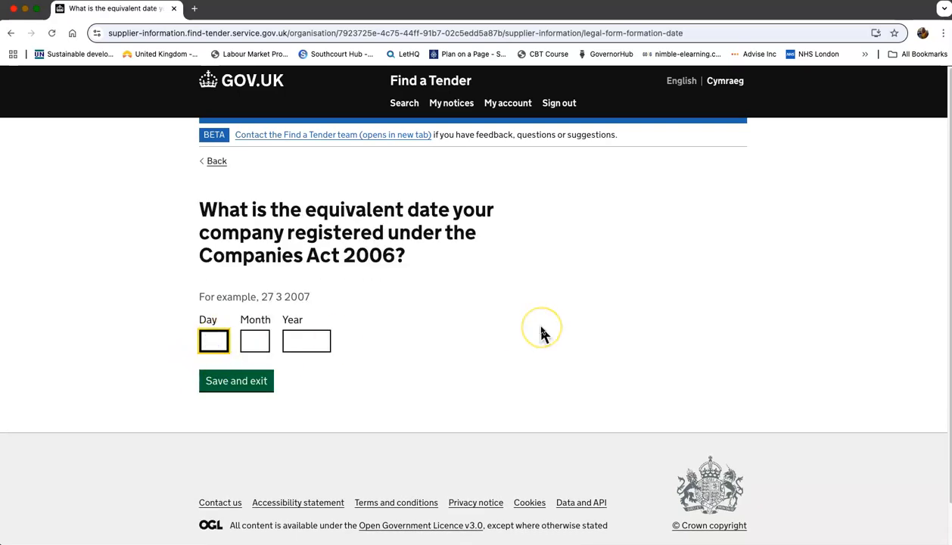
text(07 02)
key(BackSpace)
key(BackSpace)
key(BackSpace)
key(BackSpace)
key(BackSpace)
key(BackSpace)
key(BackSpace)
key(Tab)
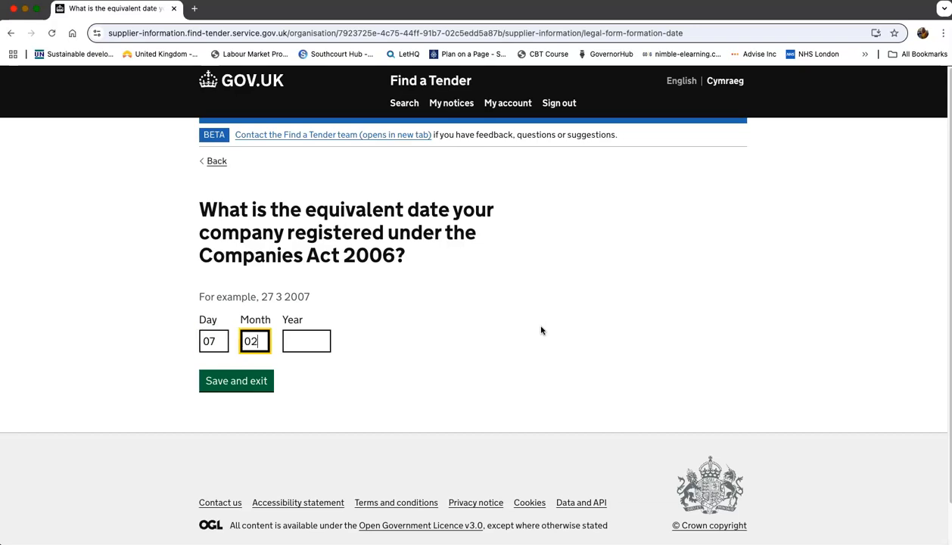
key(Tab)
text(2025)
click(250, 381)
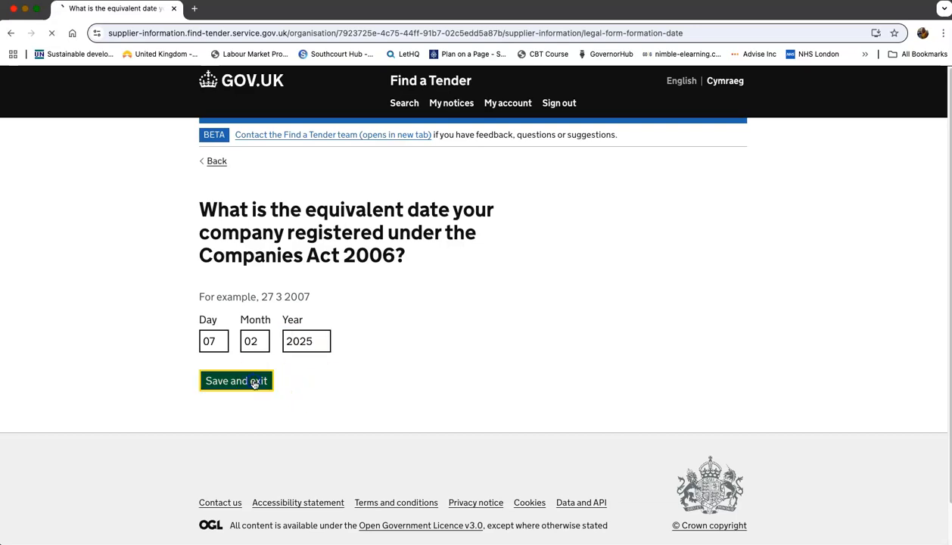
scroll(339, 385, down, 3)
- Go back to account home, where Basic information shows Completed, and open Connected persons
scroll(336, 318, up, 5)
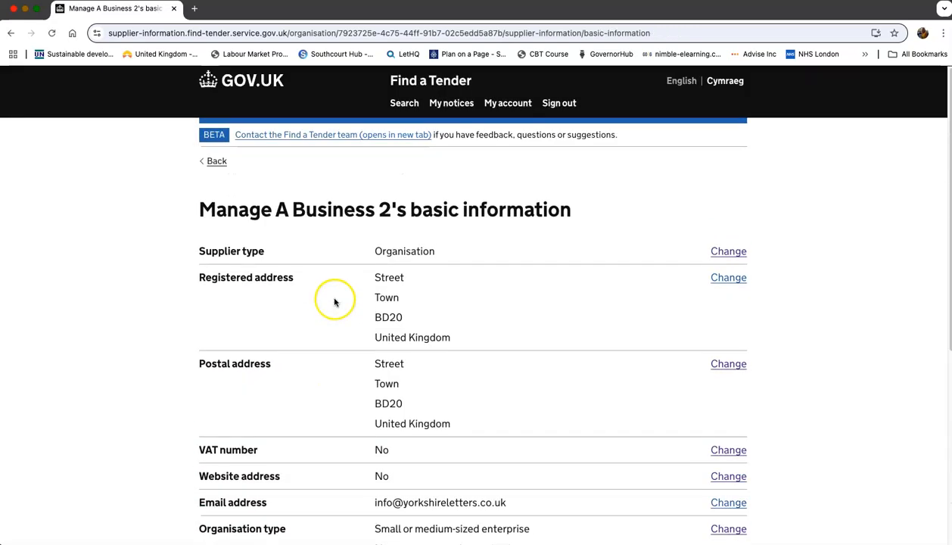
scroll(335, 304, down, 5)
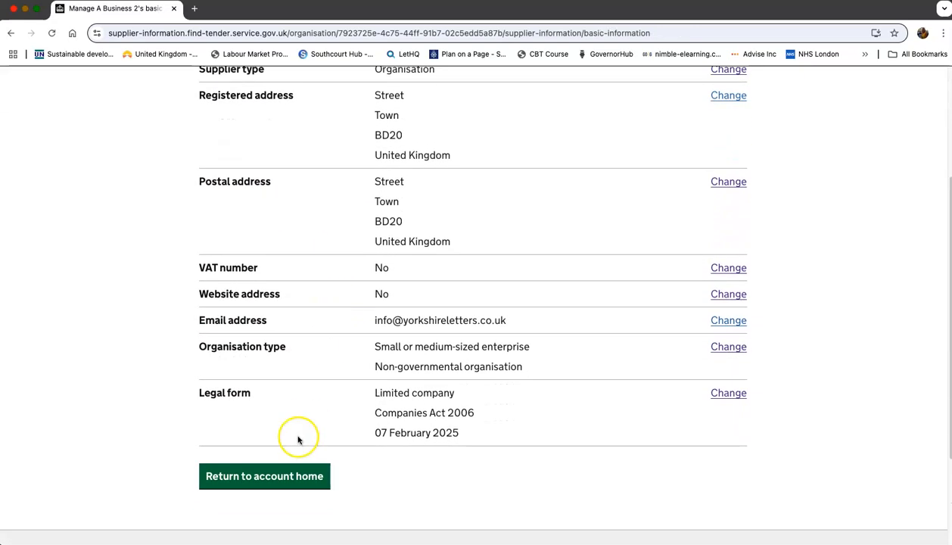
scroll(313, 488, up, 1)
click(257, 522)
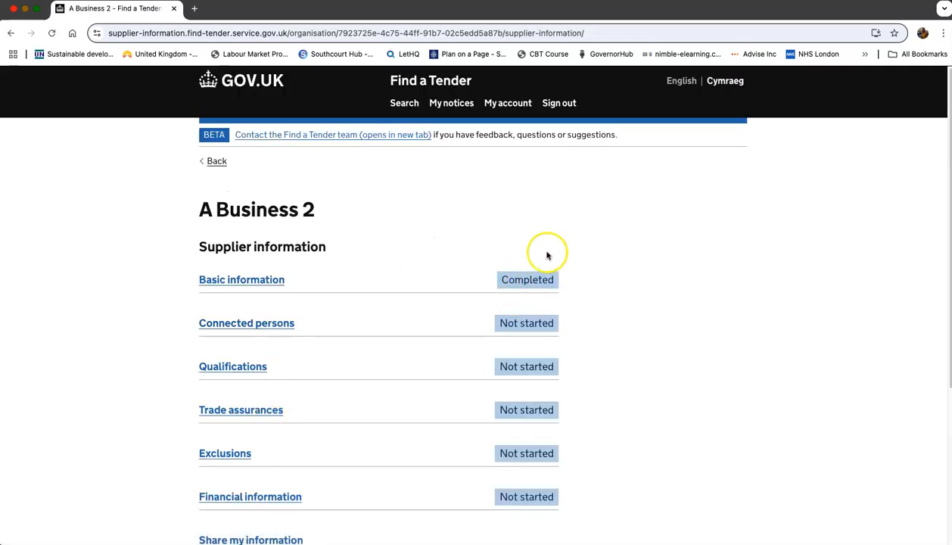
scroll(270, 334, down, 2)
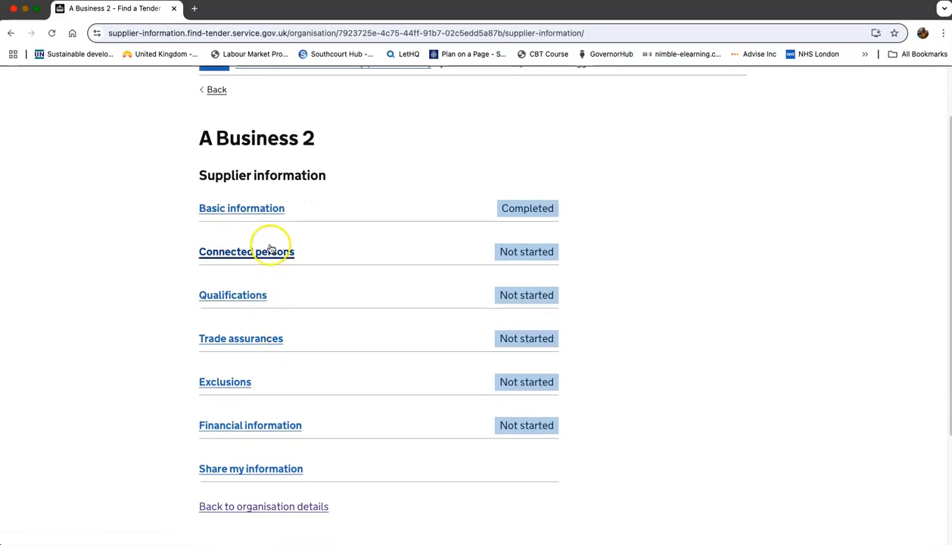
click(270, 258)
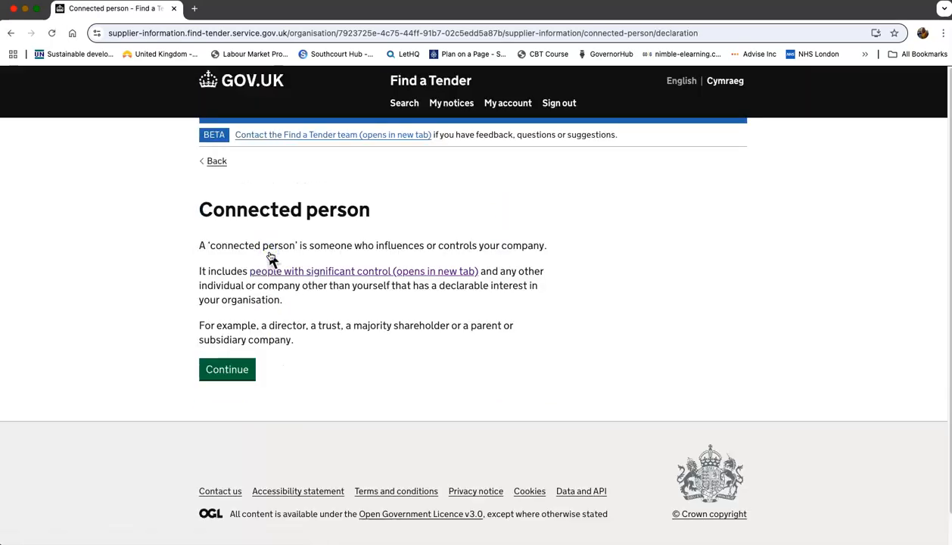
- Read the people with significant control guidance, then return to the Connected person page
click(324, 274)
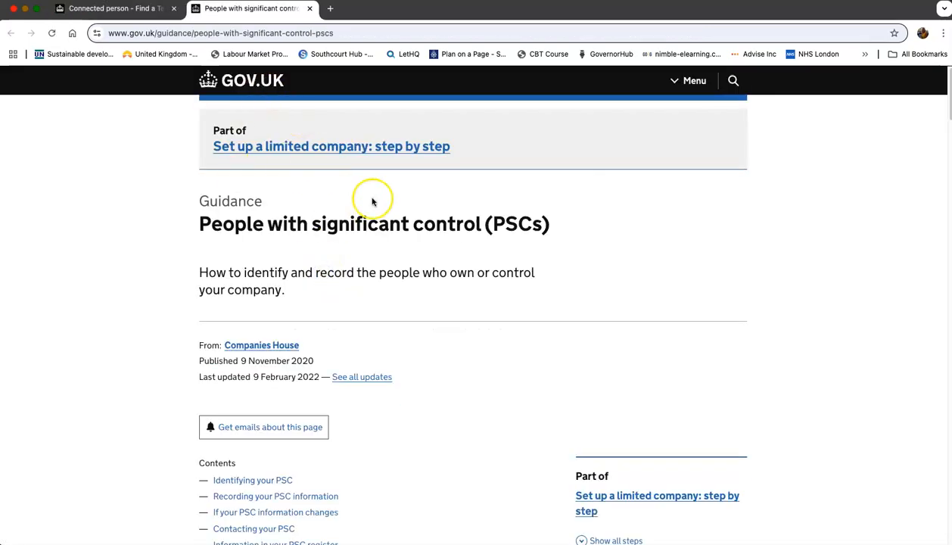
scroll(371, 203, down, 5)
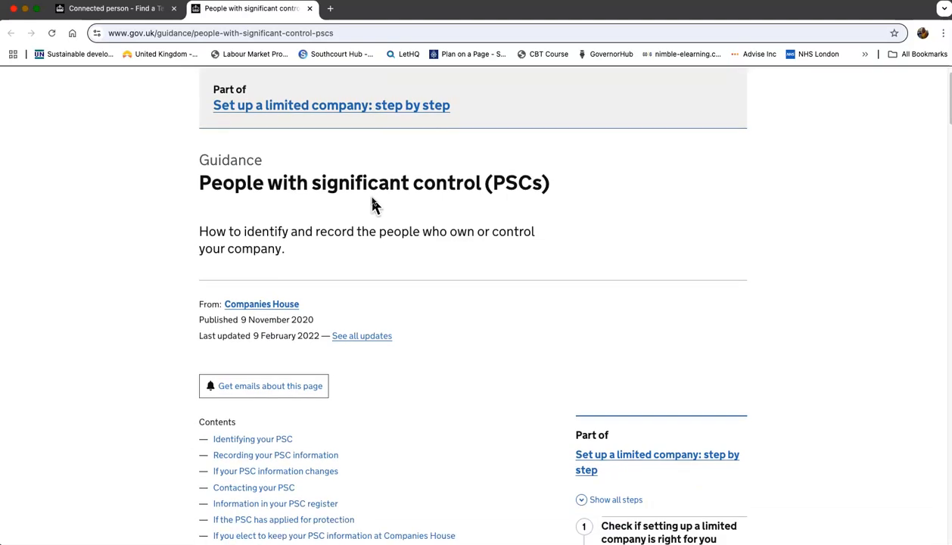
scroll(373, 206, up, 5)
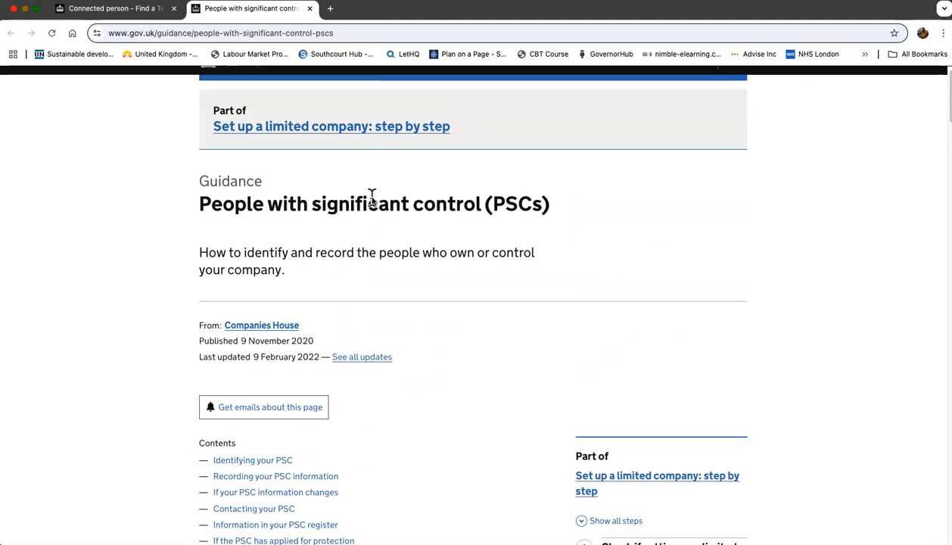
click(126, 14)
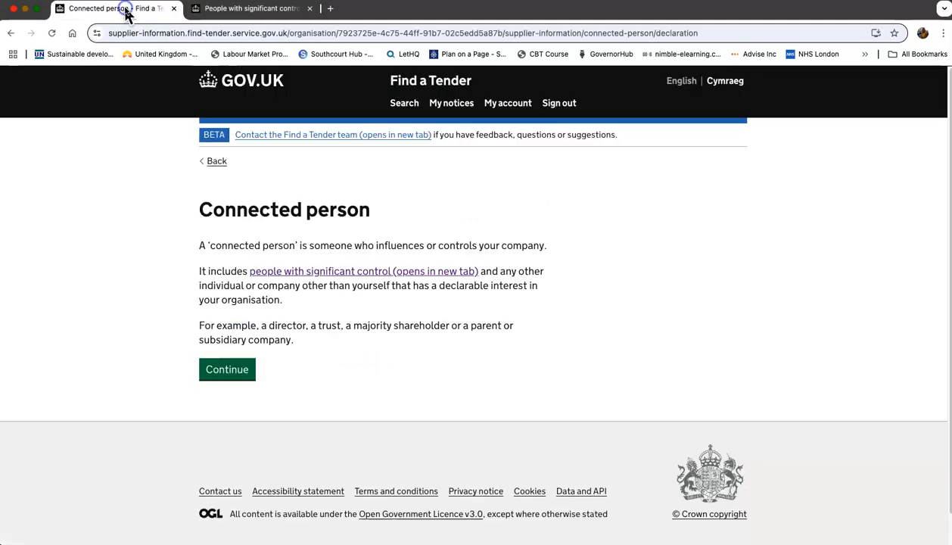
- Answer No to outside influence or control, completing Connected persons with none recorded
click(232, 376)
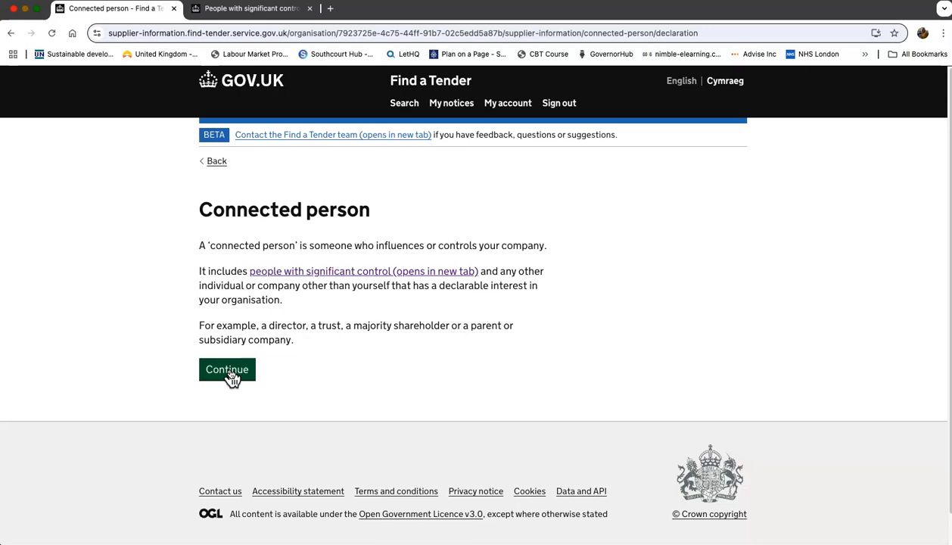
click(231, 376)
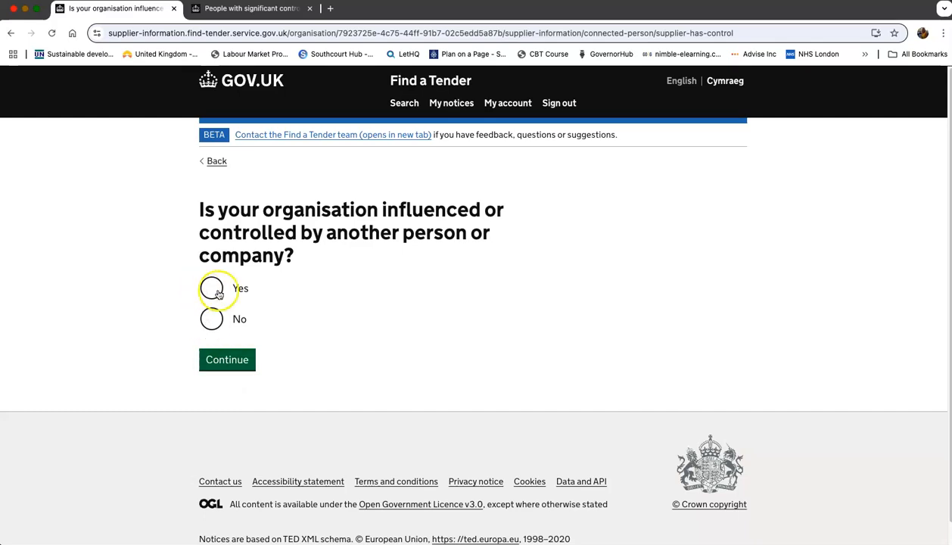
click(214, 317)
click(231, 358)
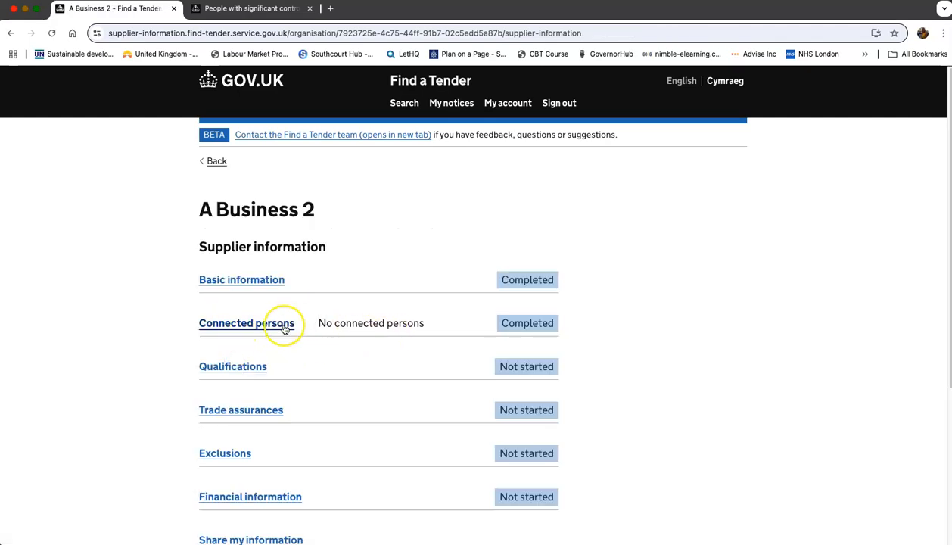
- Reopen Connected persons, answer Yes to outside control, reconfirm Companies House registration, and choose Individual
click(270, 325)
click(226, 358)
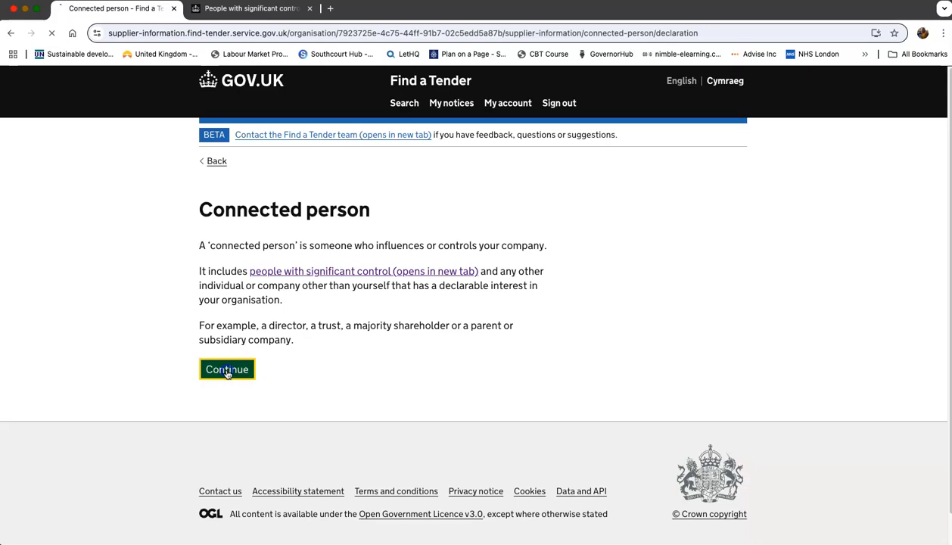
click(211, 288)
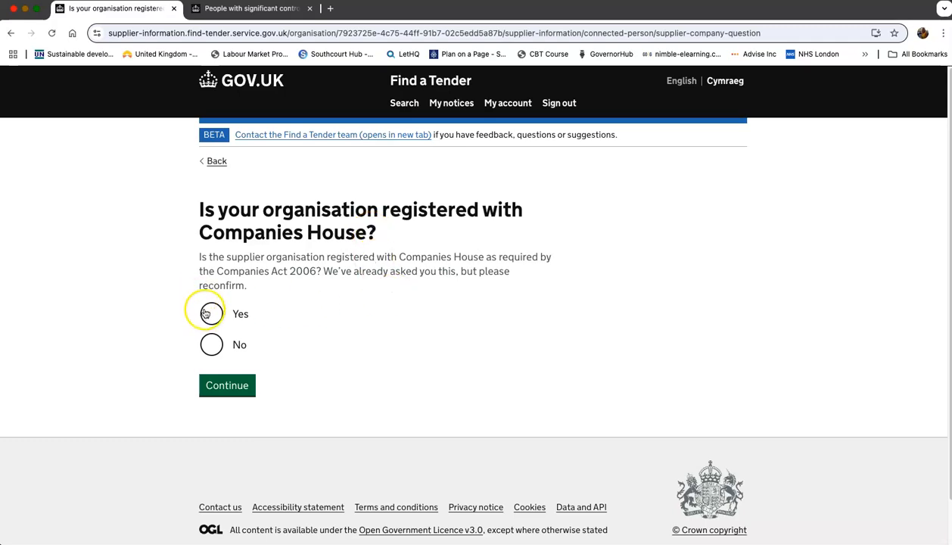
click(209, 313)
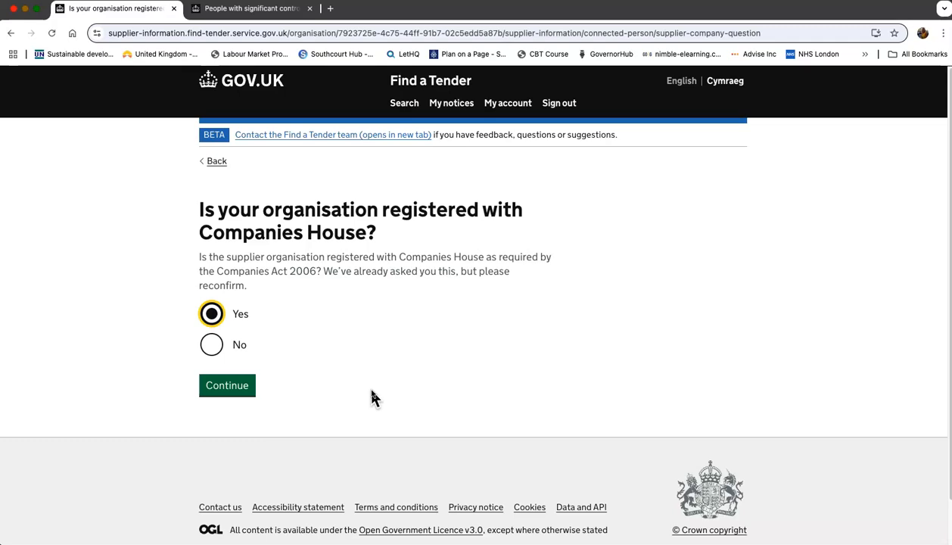
click(240, 393)
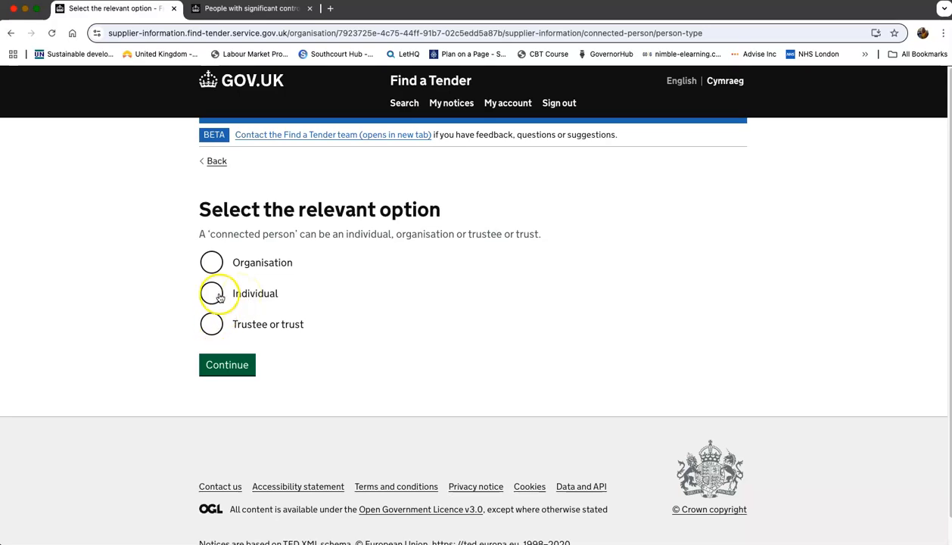
click(212, 295)
click(234, 370)
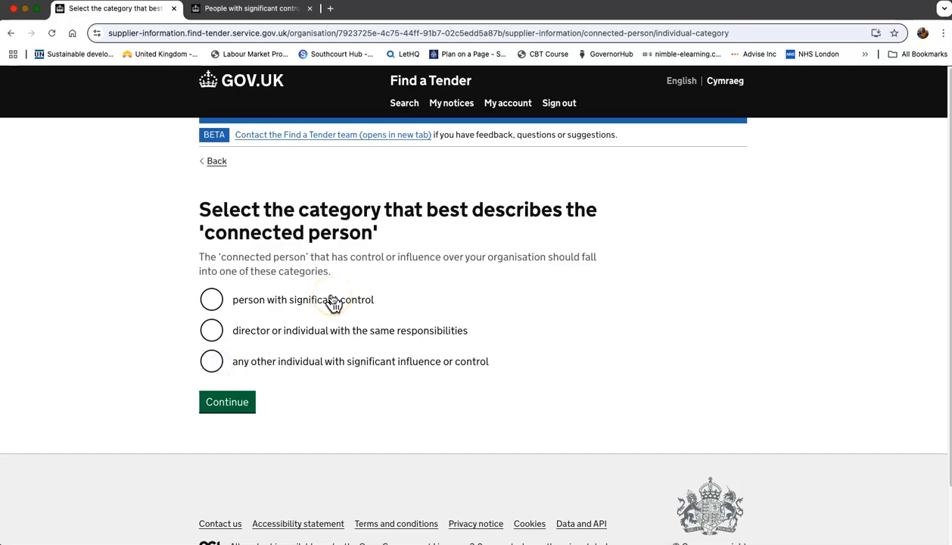
- Categorise the connected person as a director or equivalent and view the person details form
click(213, 332)
click(229, 401)
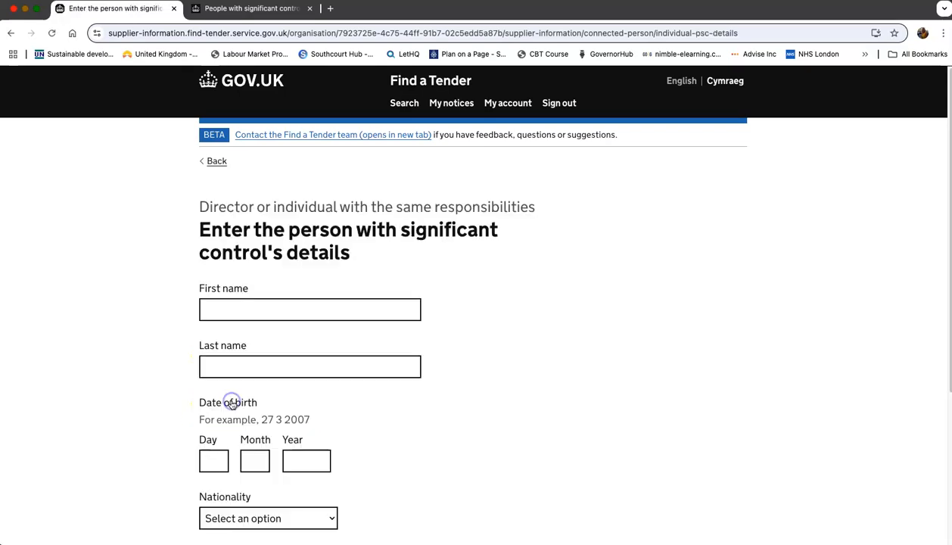
scroll(311, 306, down, 2)
scroll(311, 306, down, 2)
scroll(311, 311, up, 3)
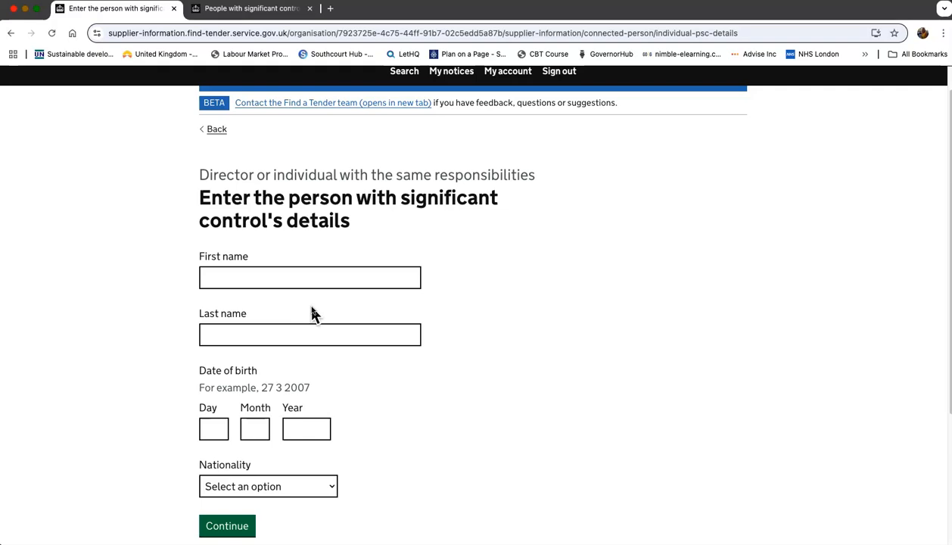
scroll(311, 314, down, 1)
click(258, 234)
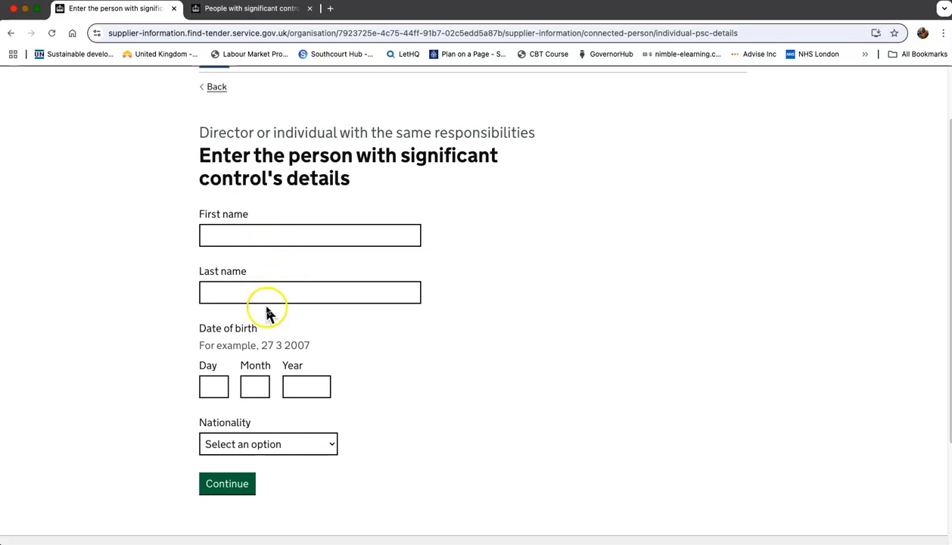
scroll(272, 348, up, 1)
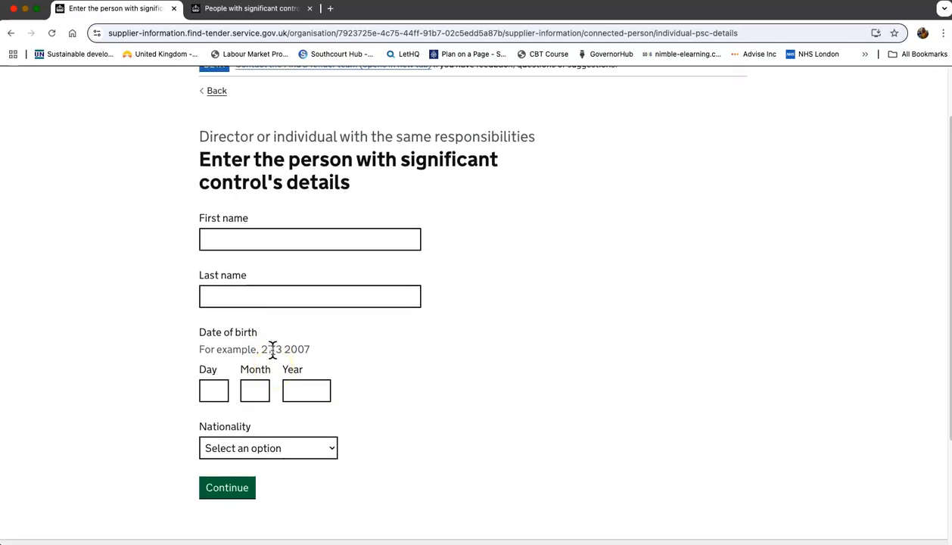
scroll(272, 348, up, 2)
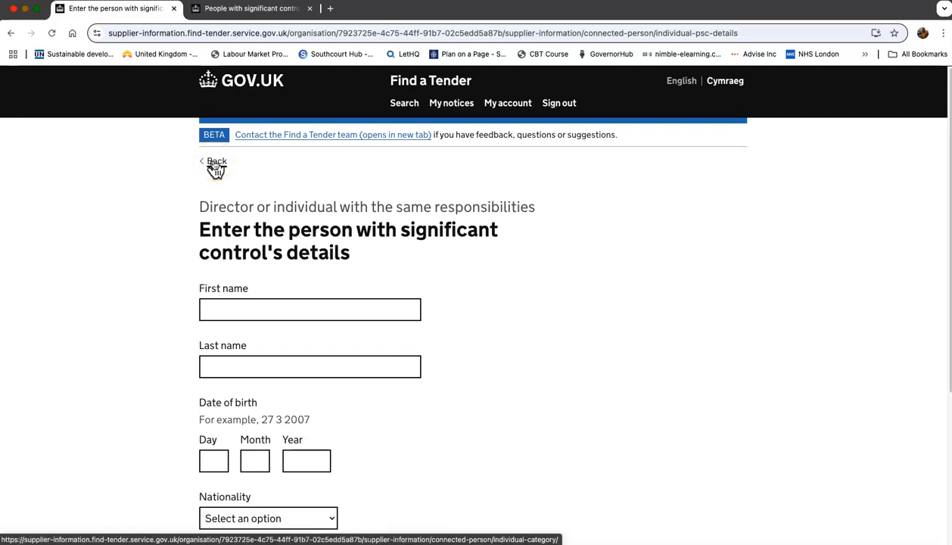
- Go back four pages to the influence-or-control question and answer No
click(216, 165)
click(216, 165)
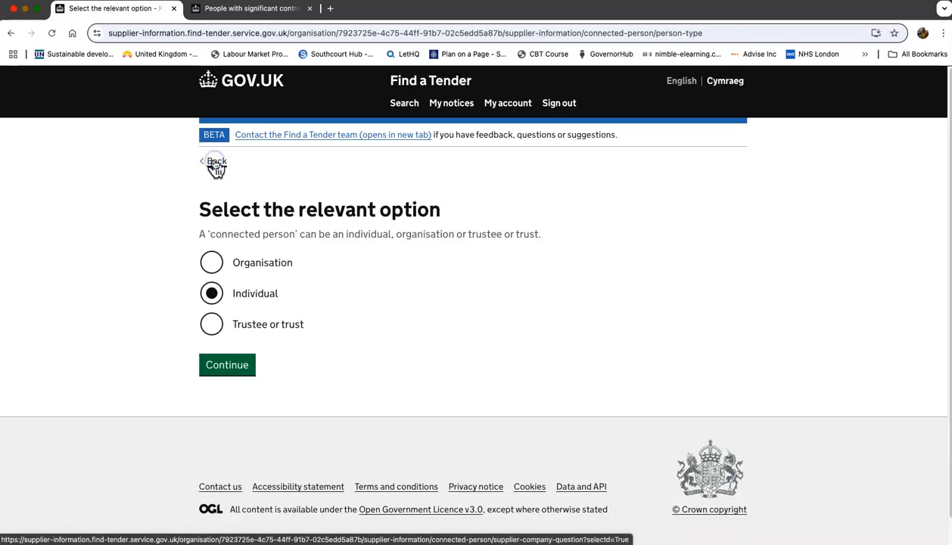
click(216, 165)
click(216, 163)
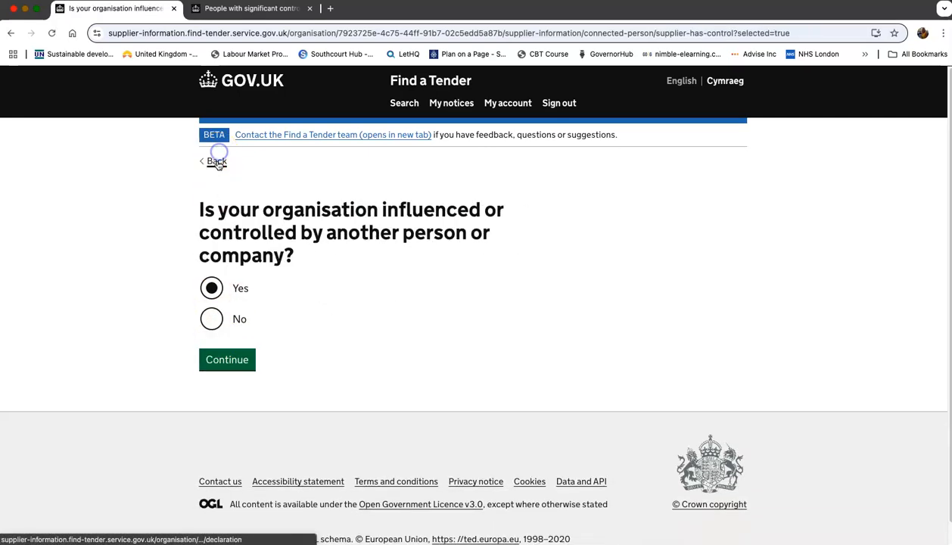
click(212, 319)
click(229, 357)
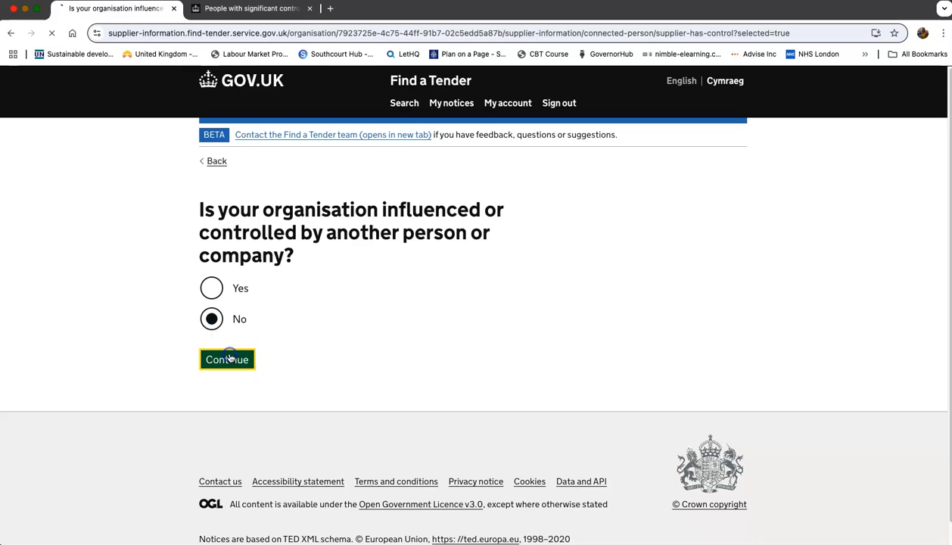
- Start a Cyber Essentials qualification awarded by QMS in the Qualifications section
scroll(421, 351, down, 2)
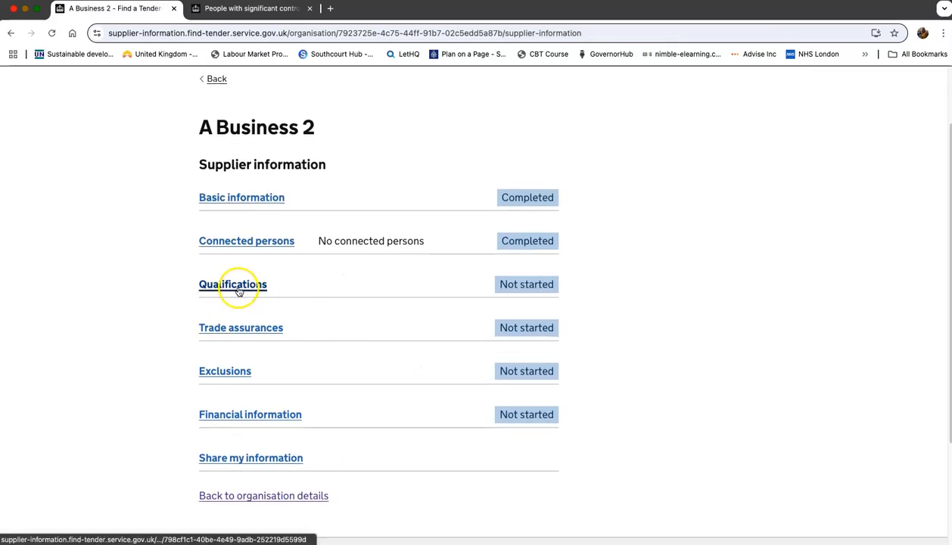
click(239, 288)
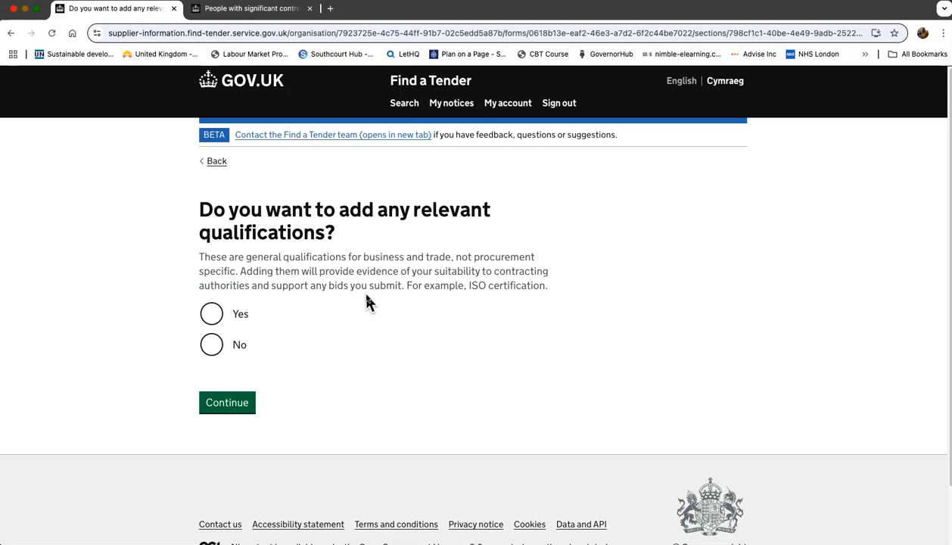
click(212, 314)
click(219, 403)
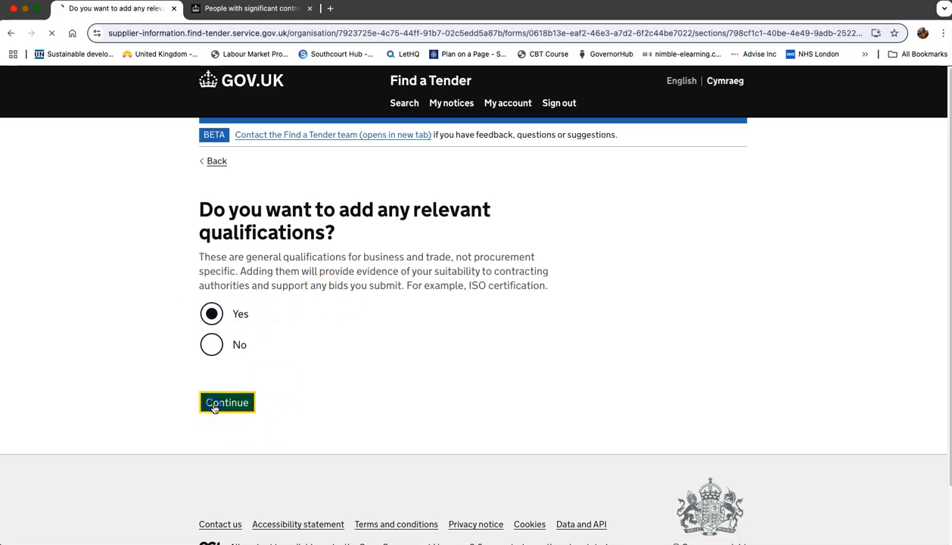
click(219, 277)
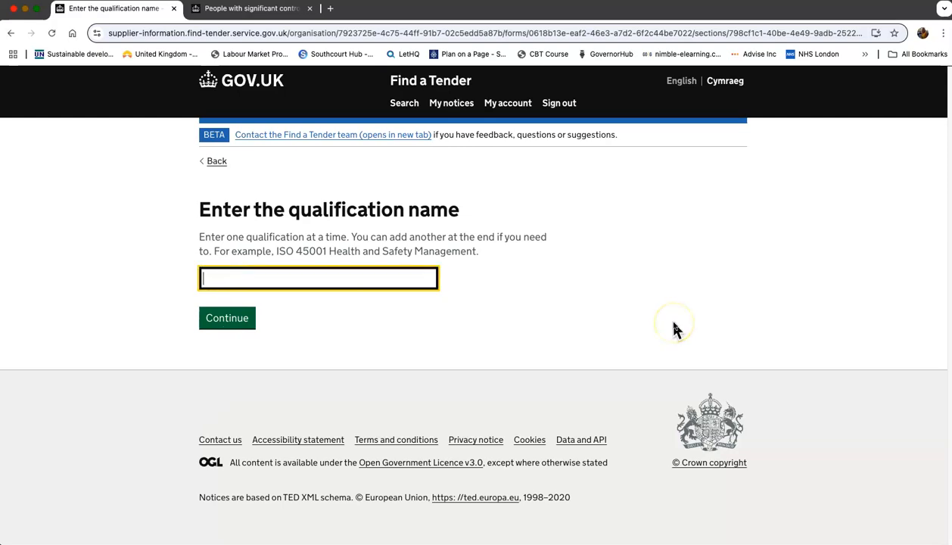
text(Cyber Essentials)
click(246, 318)
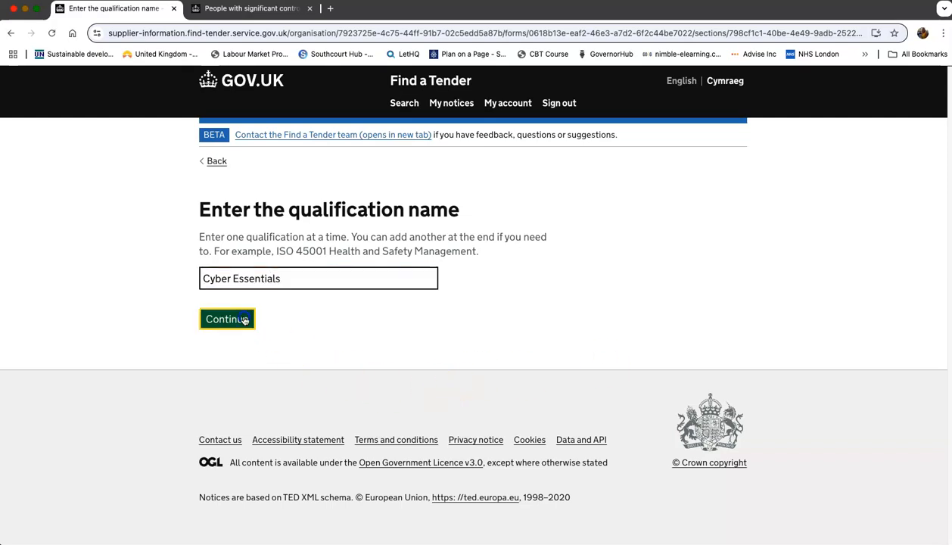
click(242, 264)
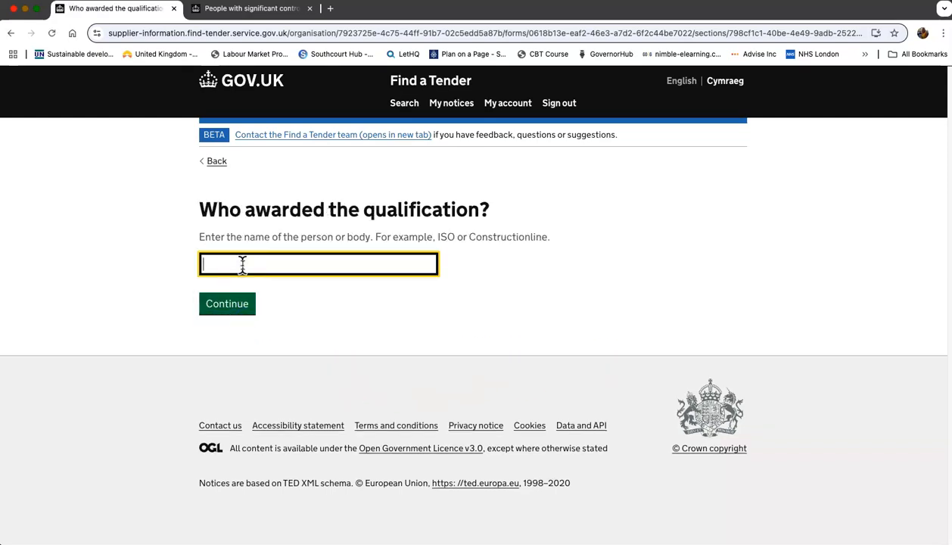
text(QMS)
click(239, 305)
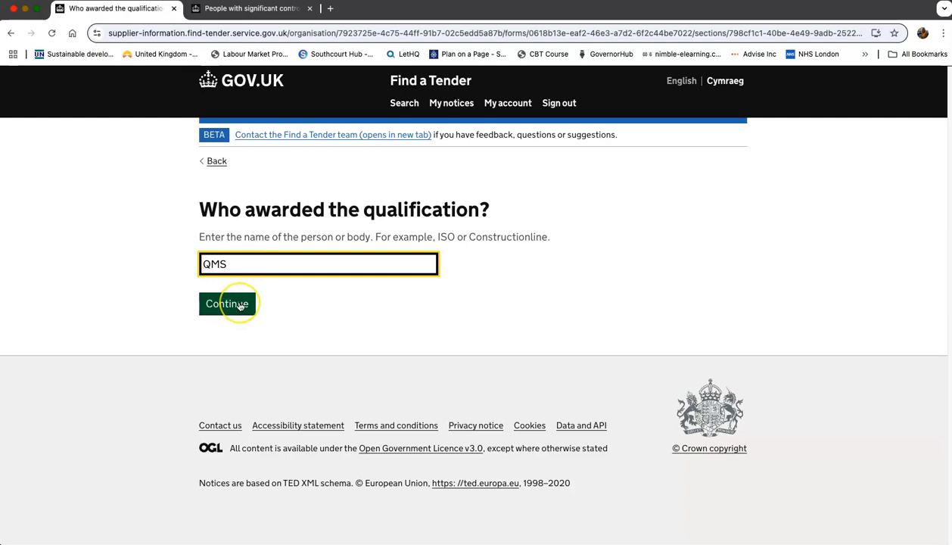
- Enter the award date 07 02 2025 and save the Cyber Essentials qualification
click(214, 304)
text(07 02)
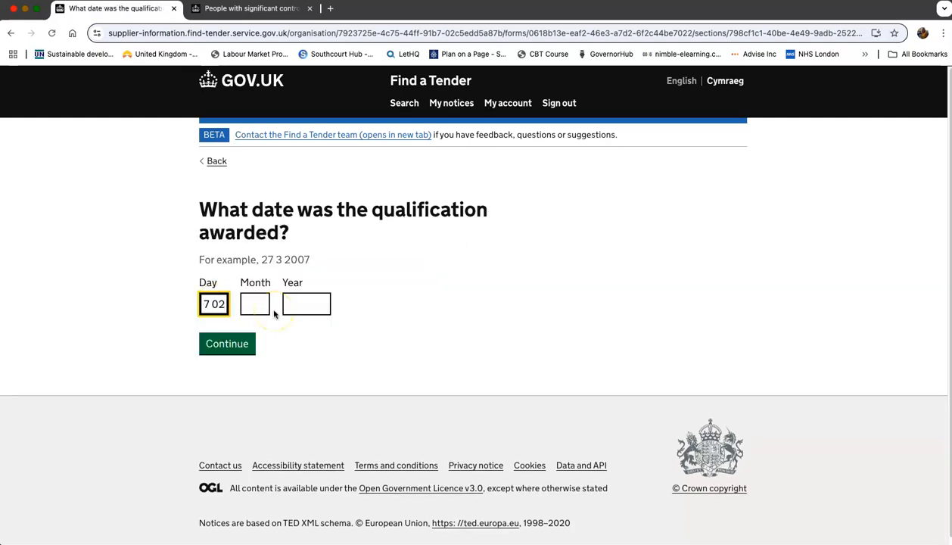
key(BackSpace)
key(BackSpace)
key(BackSpace)
key(Tab)
text(02)
key(Tab)
text(2025)
click(227, 344)
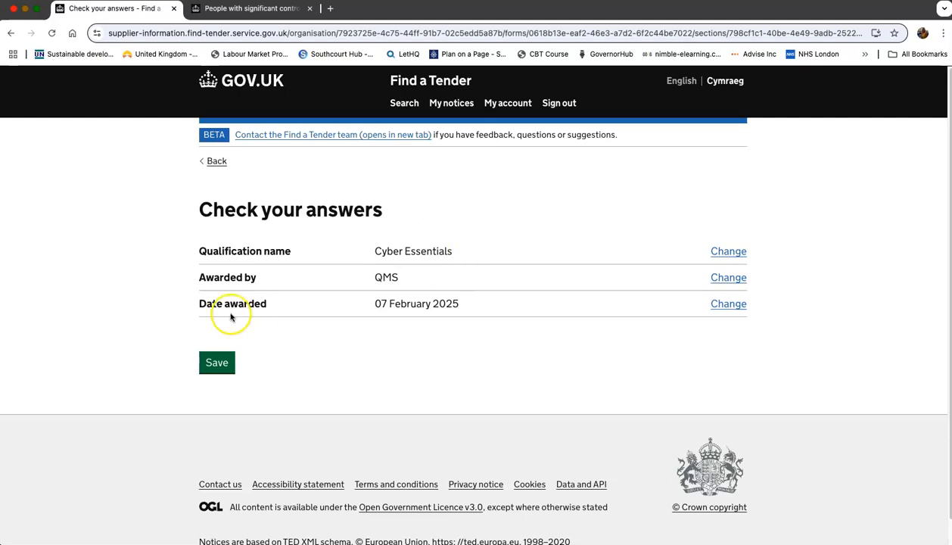
click(221, 363)
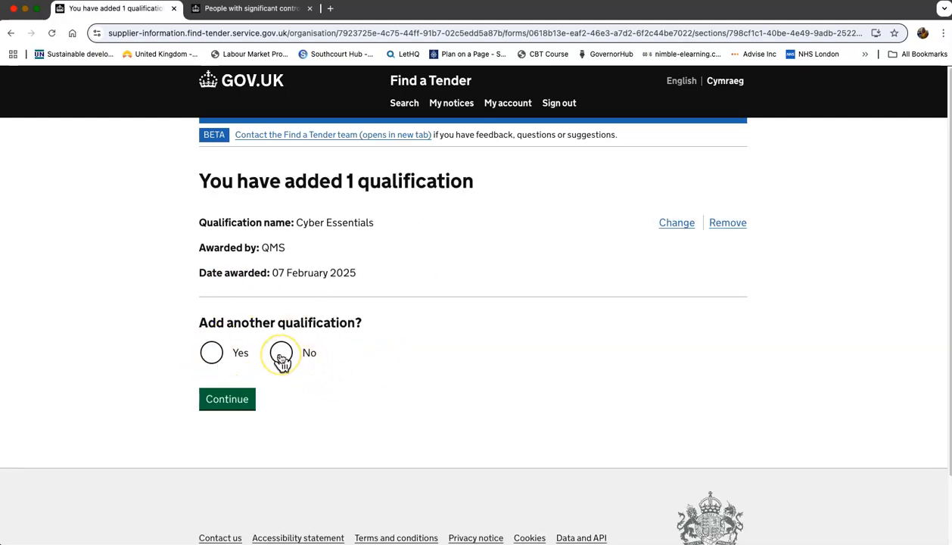
- Remove the Cyber Essentials entry, then answer No to qualifications so it shows Not Applicable
click(712, 225)
click(213, 282)
click(251, 345)
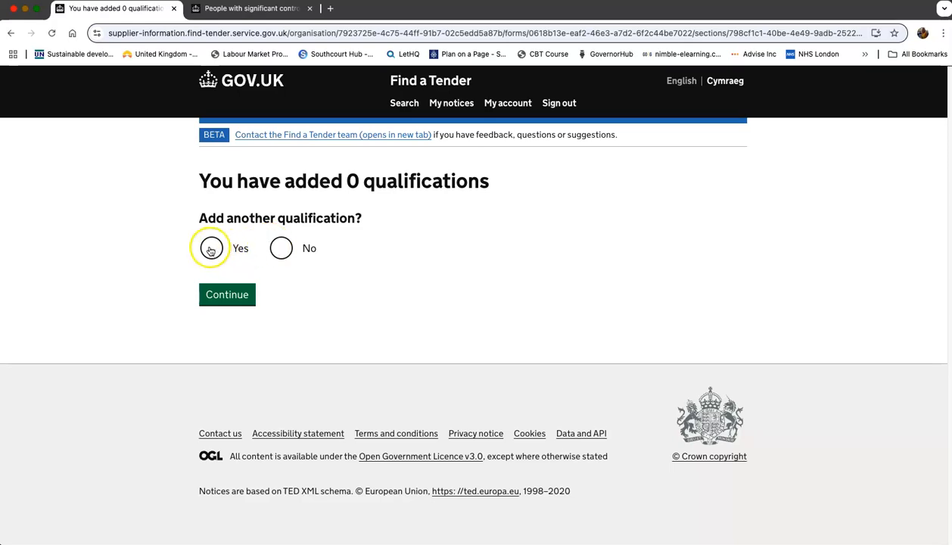
click(281, 248)
click(227, 294)
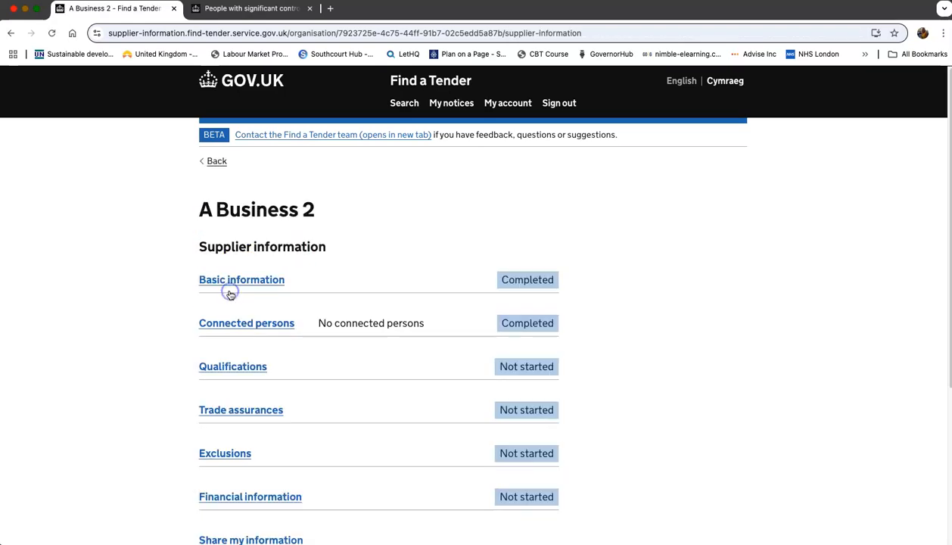
click(230, 366)
click(220, 345)
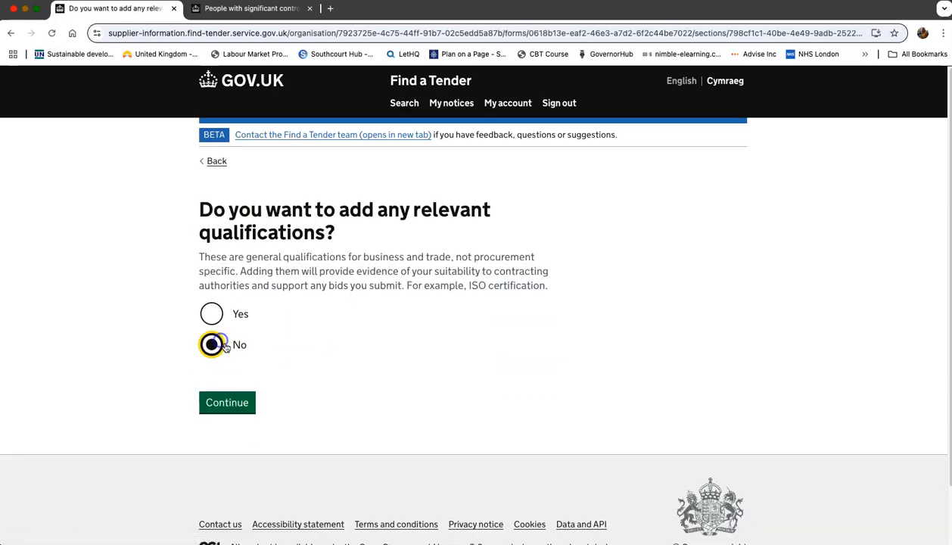
click(223, 395)
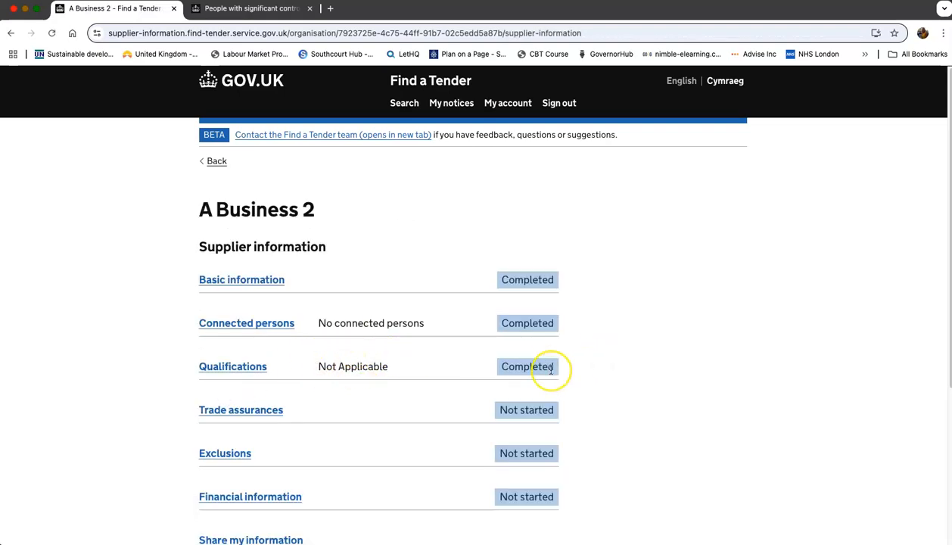
scroll(550, 368, down, 5)
- Add a trade assurance awarded by QMS, with no reference number known
click(236, 250)
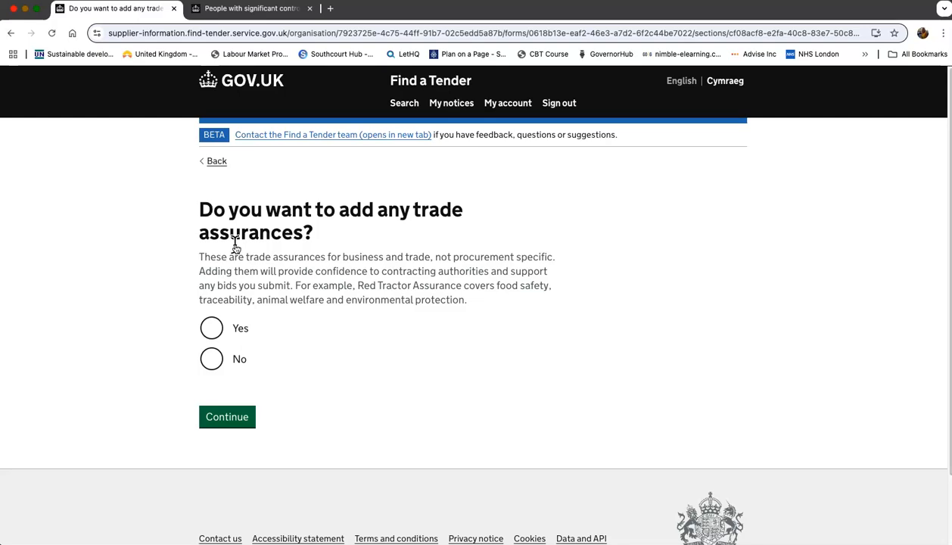
click(212, 327)
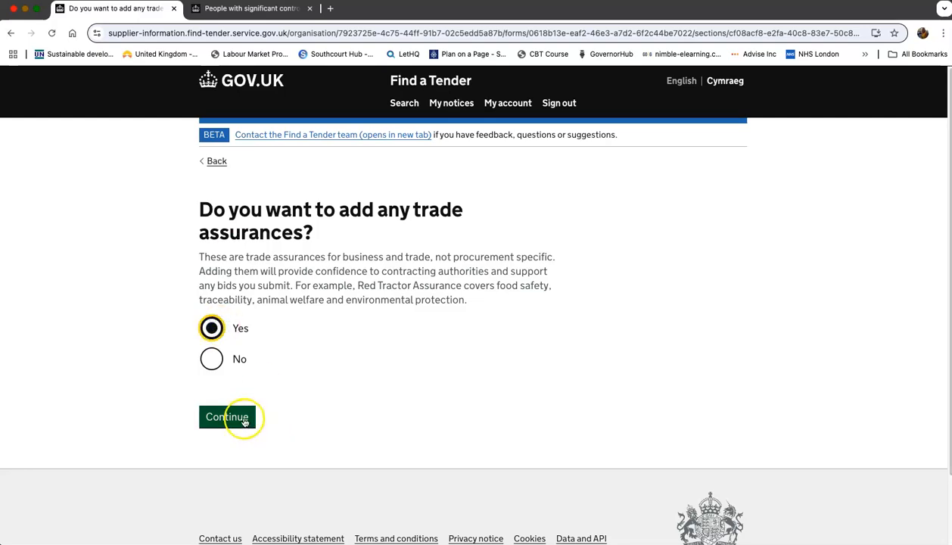
click(244, 421)
click(261, 280)
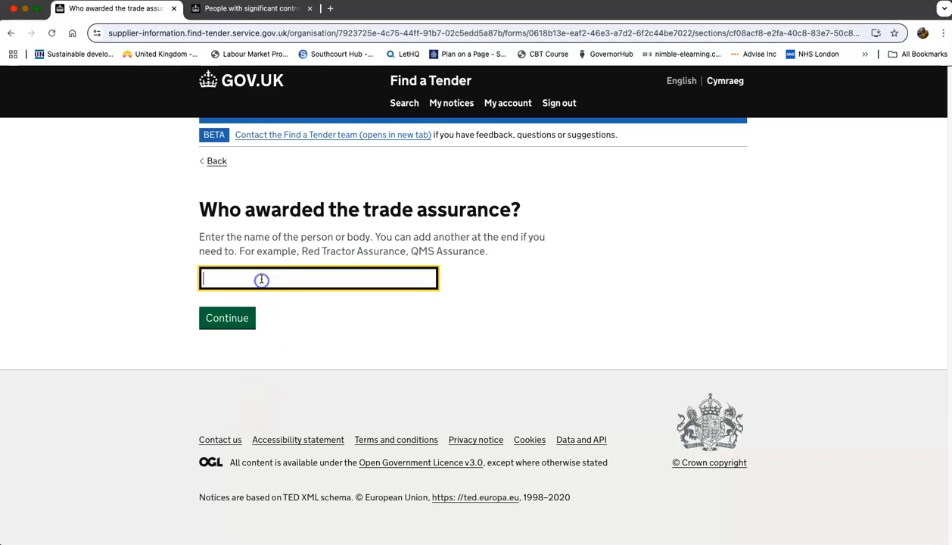
text(QMS)
click(227, 318)
click(228, 248)
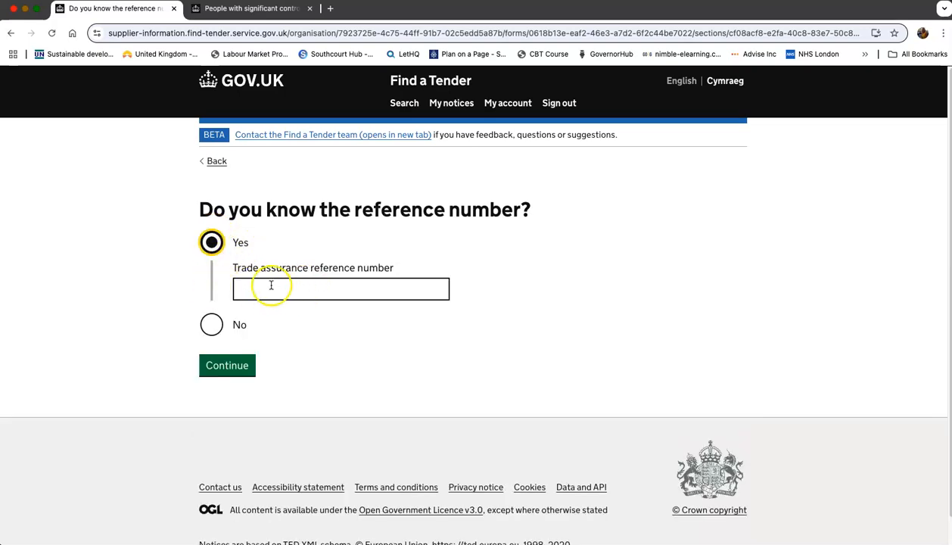
click(212, 325)
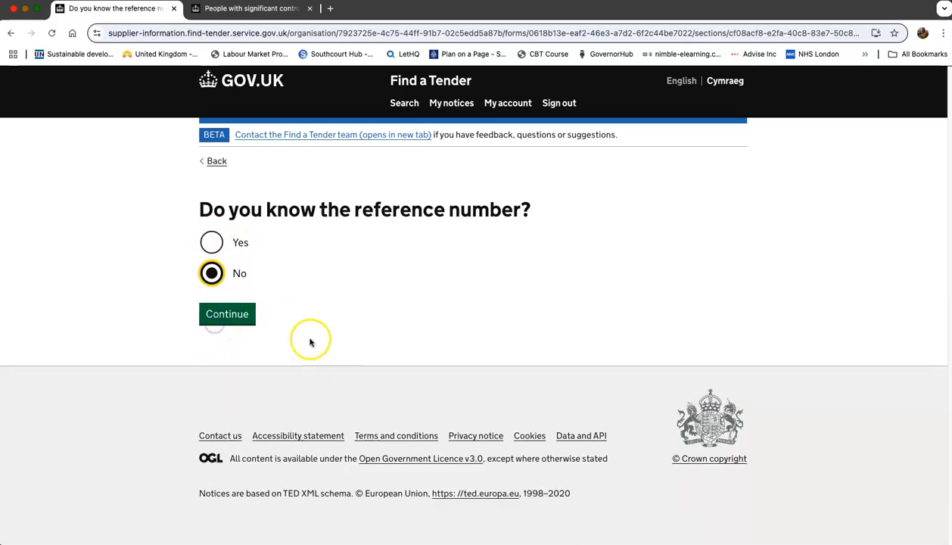
click(238, 317)
- Give the QMS assurance the award date 07 February 2025, save it, and add no others
click(216, 303)
text(07)
key(Tab)
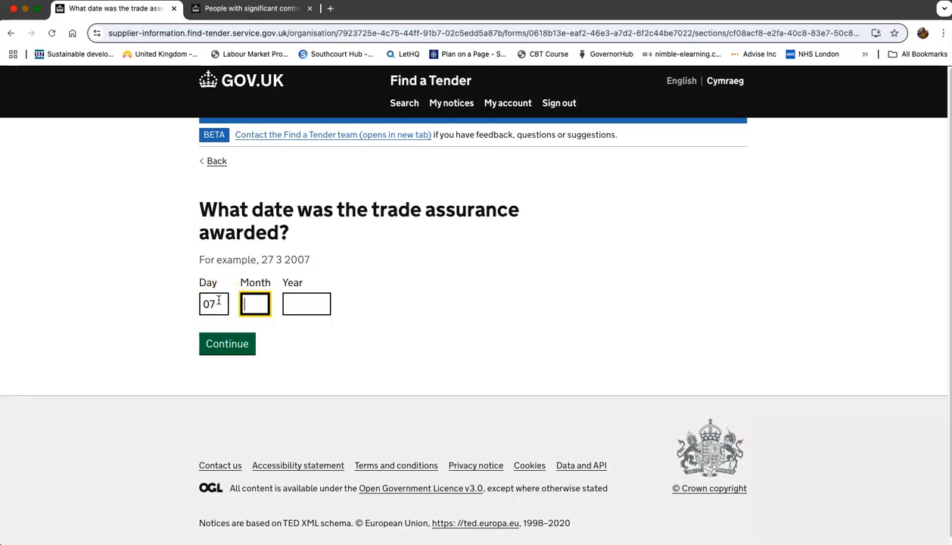
key(Tab)
text(2025)
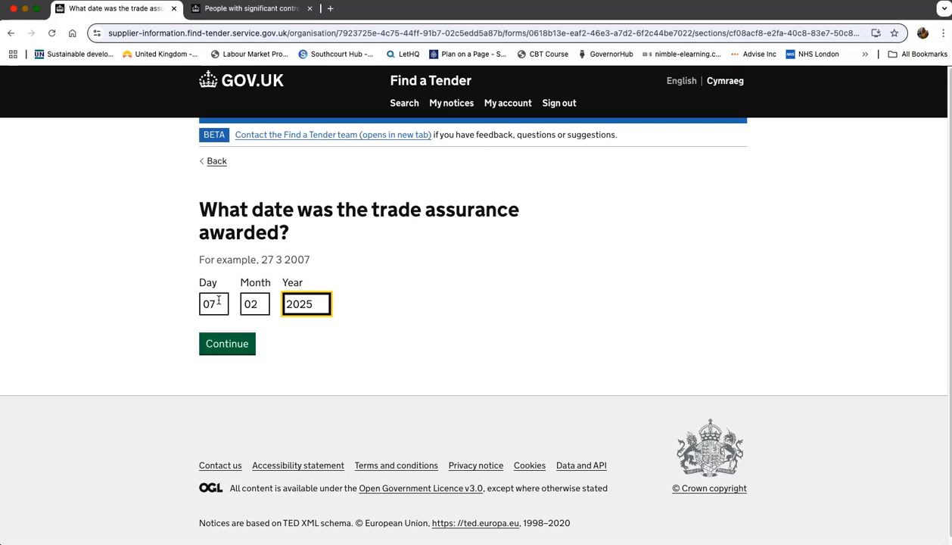
click(241, 347)
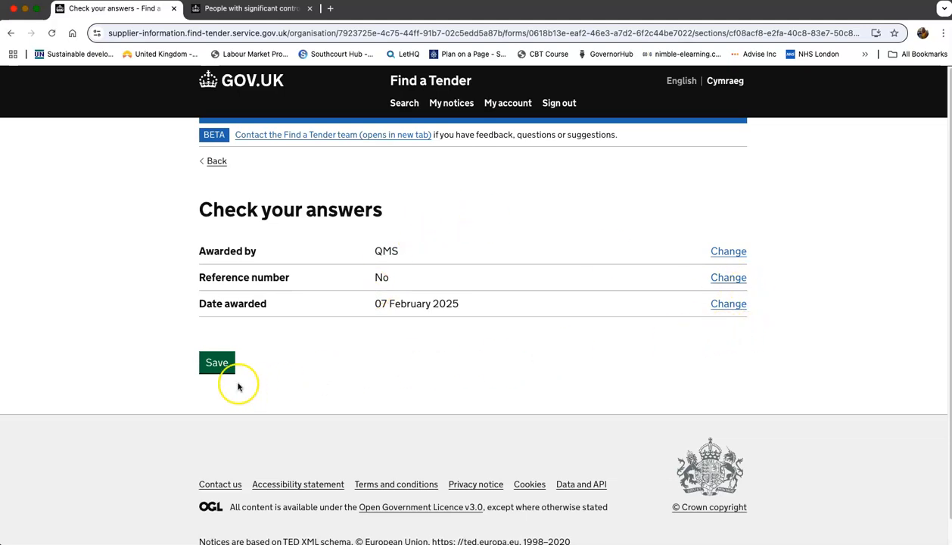
click(218, 369)
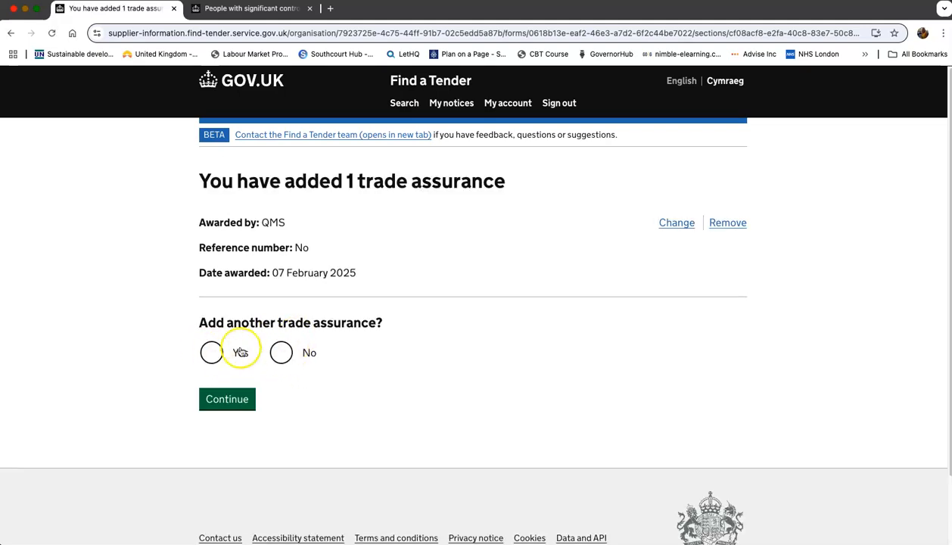
click(282, 354)
click(222, 408)
scroll(405, 385, down, 2)
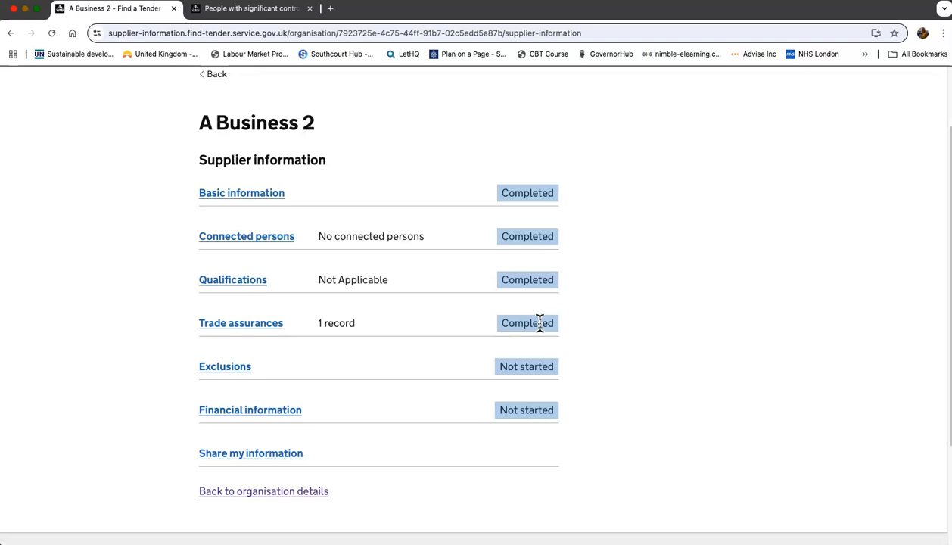
- Read the Exclusions guidance on mandatory and discretionary exclusions and continue to the add-exclusions question
click(466, 364)
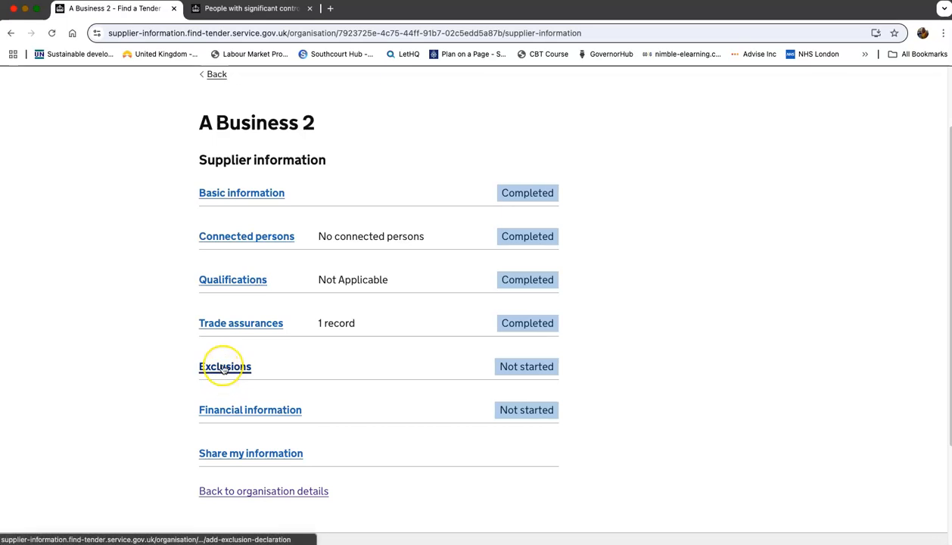
click(224, 368)
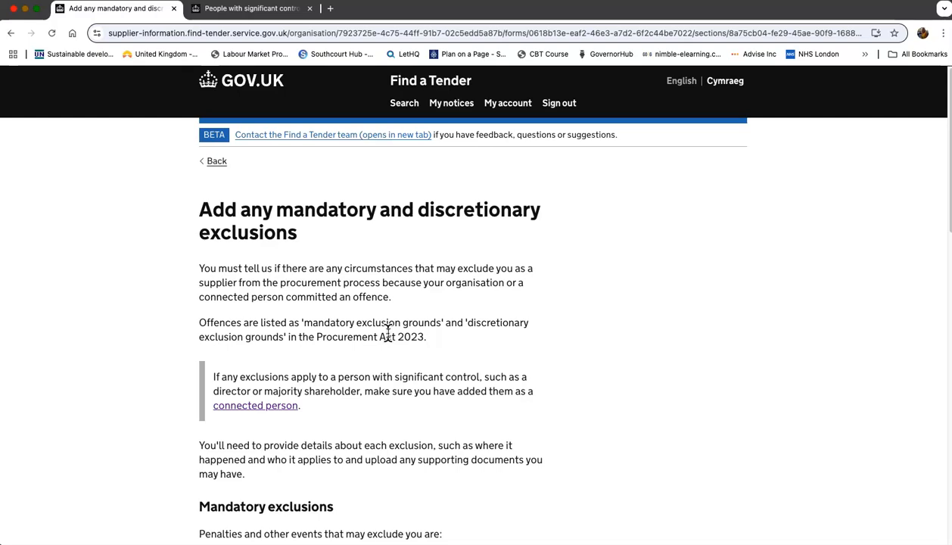
scroll(387, 334, down, 1)
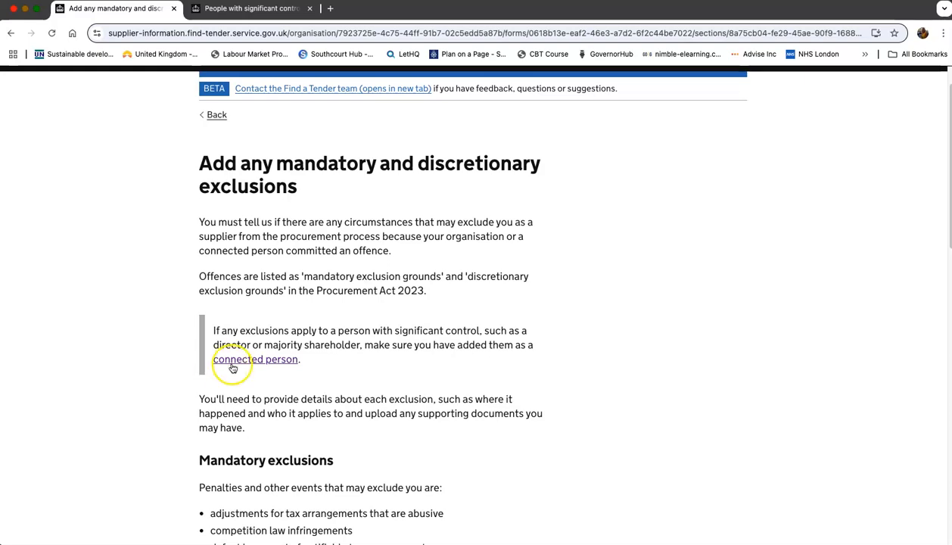
scroll(234, 371, down, 5)
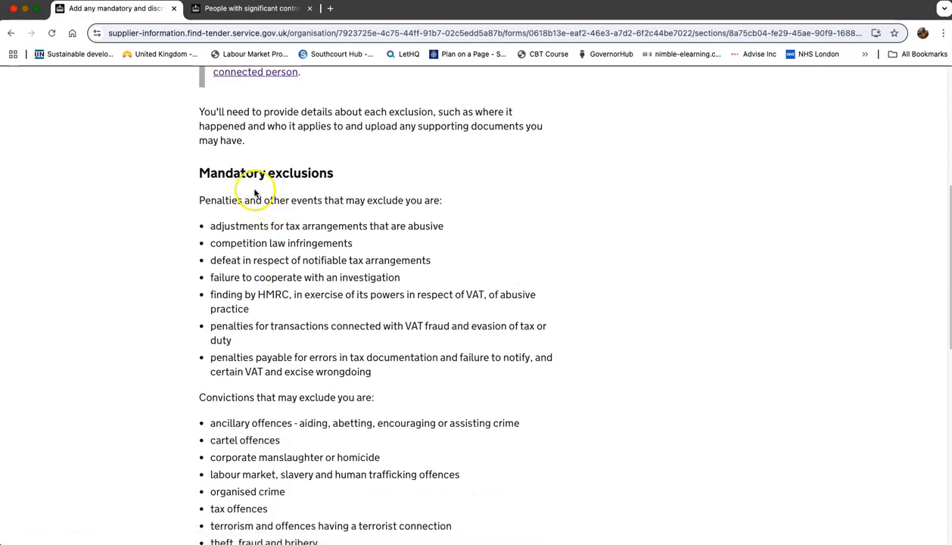
scroll(253, 348, down, 2)
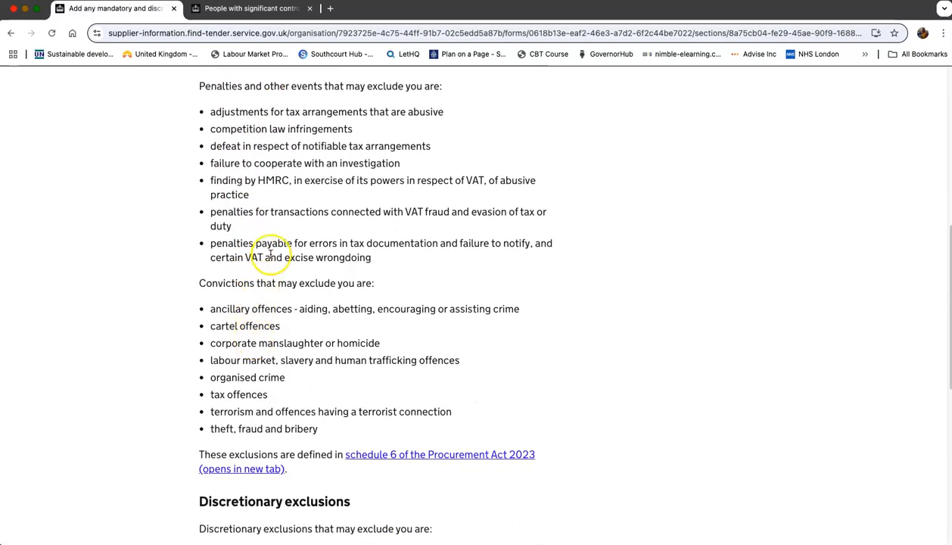
scroll(271, 251, down, 2)
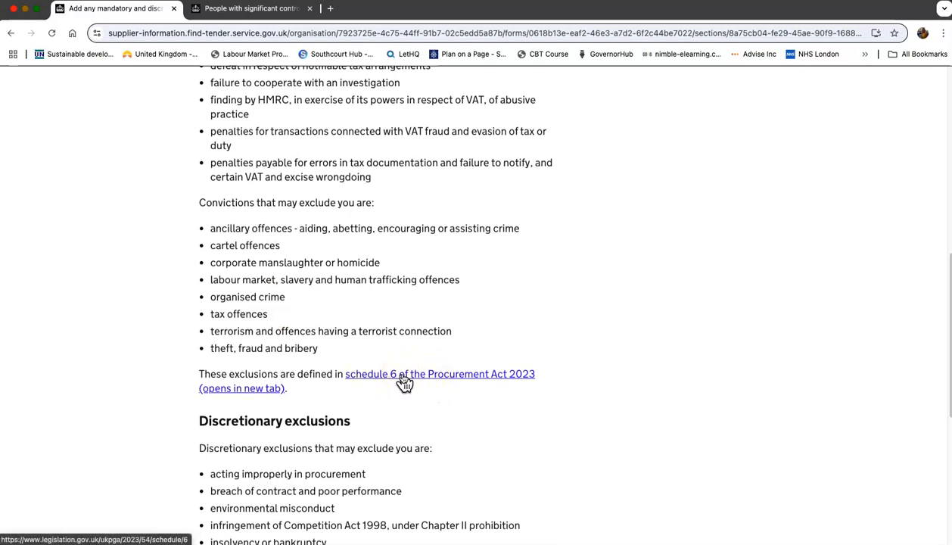
scroll(402, 378, down, 5)
scroll(379, 303, up, 1)
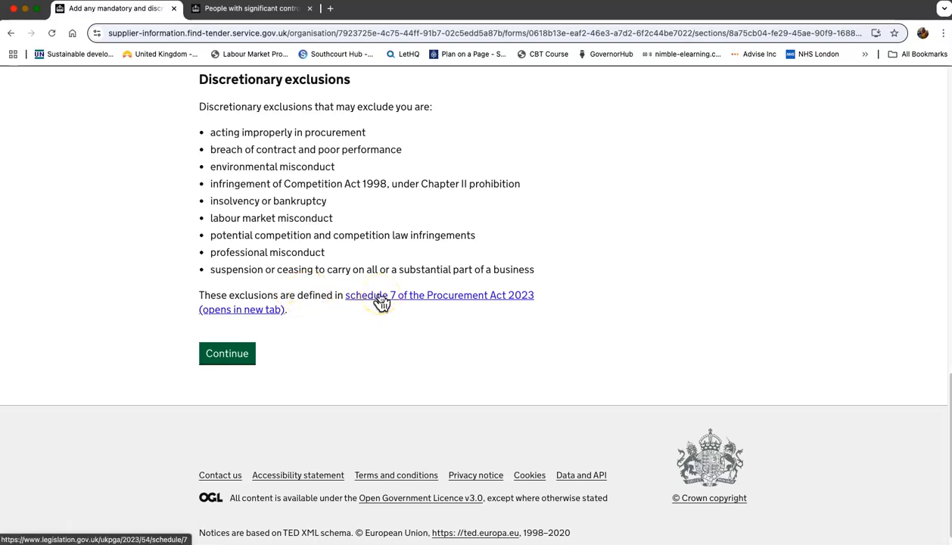
click(220, 353)
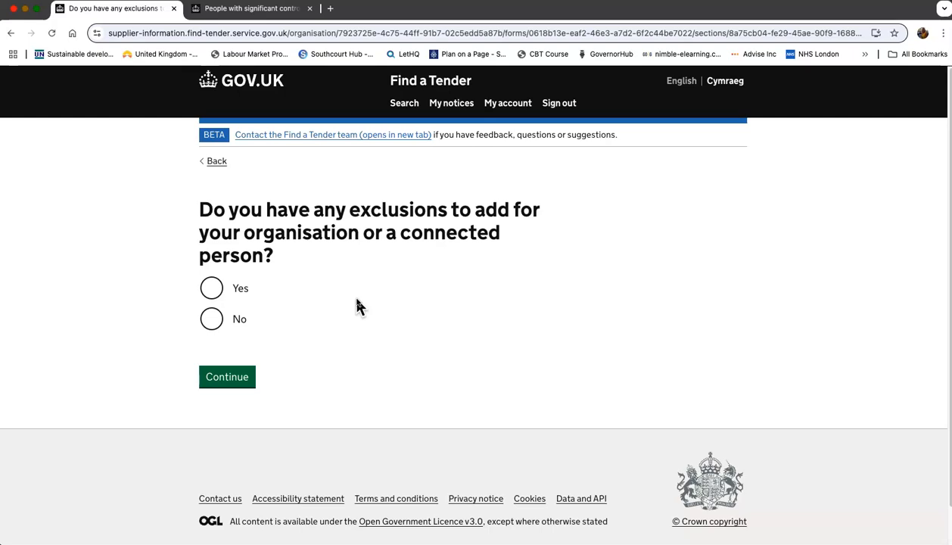
- Answer No to the exclusions question and return to the overview
click(218, 320)
click(237, 383)
click(237, 383)
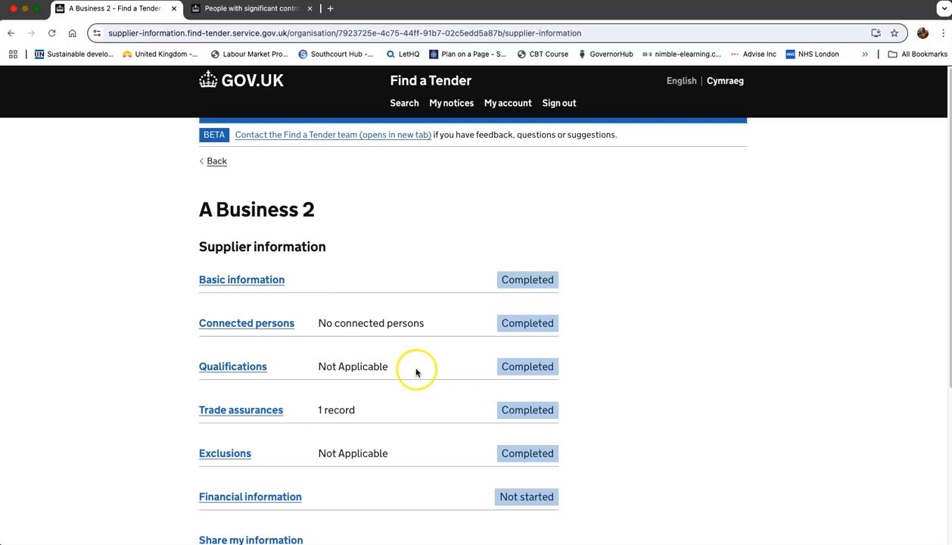
- Reopen Exclusions and answer Yes, there is an exclusion to add
click(224, 453)
scroll(235, 366, down, 15)
click(224, 344)
click(211, 287)
click(234, 376)
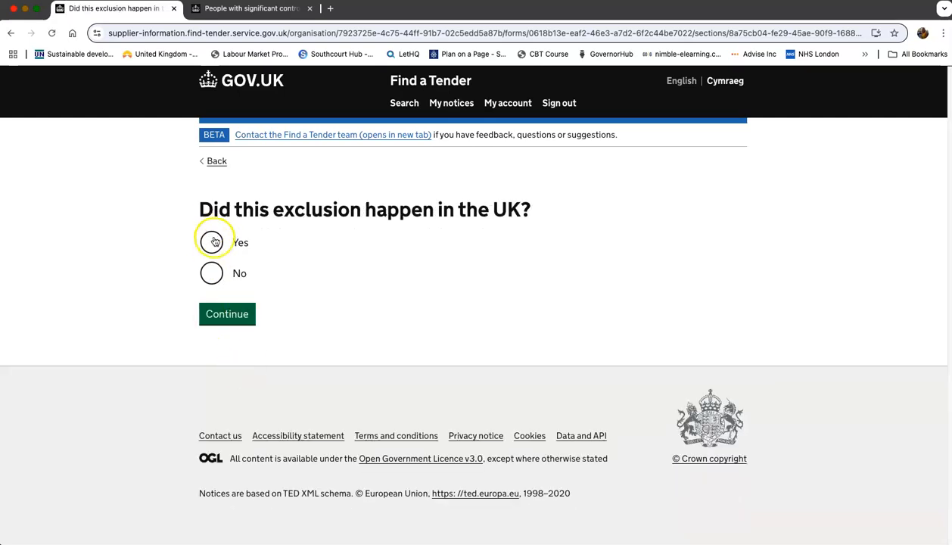
- Record that the exclusion happened in the UK, correcting an accidental 'outside the UK' answer
click(212, 244)
click(213, 273)
click(227, 318)
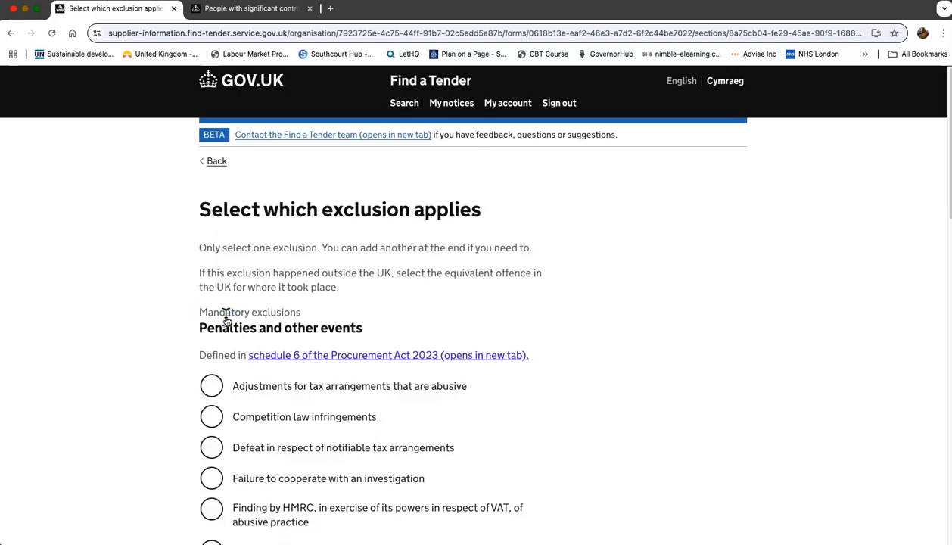
click(216, 161)
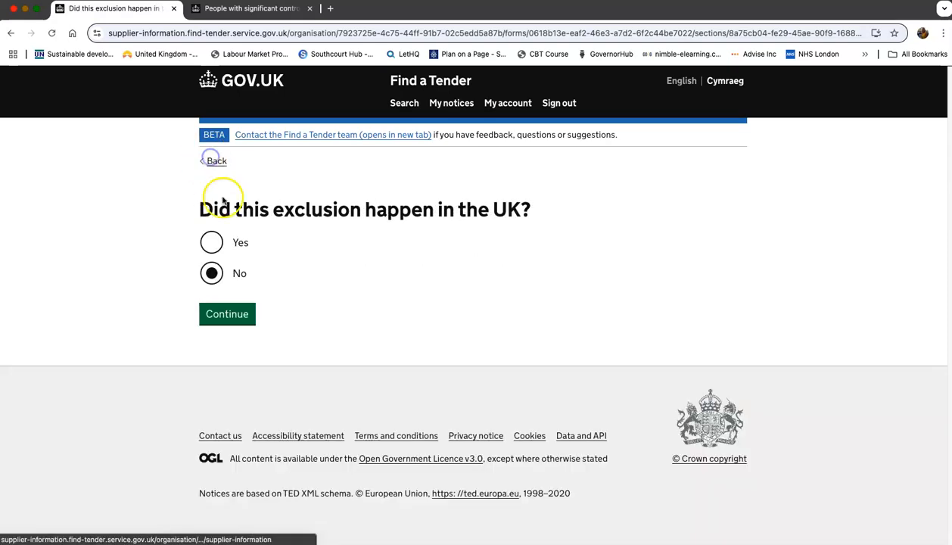
click(212, 242)
click(230, 316)
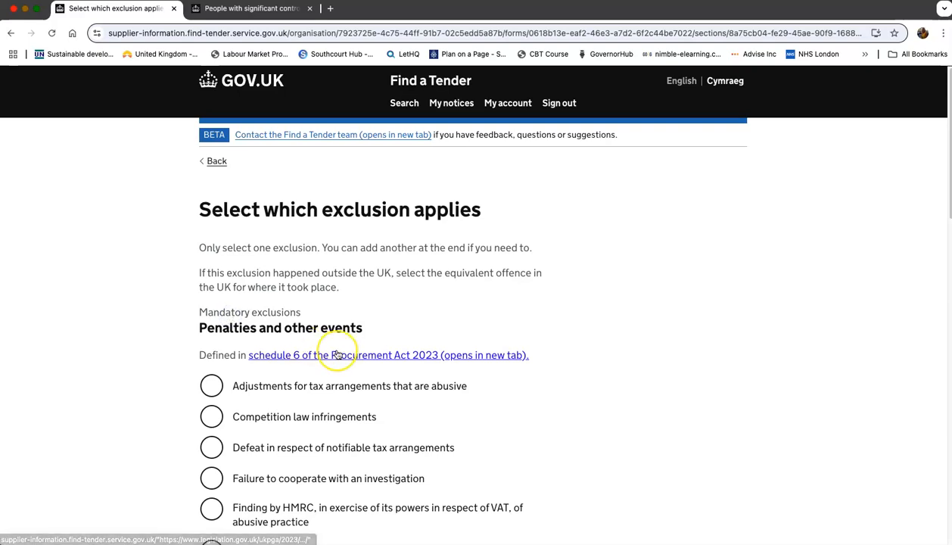
- Choose 'Acting improperly in procurement' as the exclusion and apply it to A Business 2
scroll(340, 354, down, 2)
scroll(338, 355, down, 1)
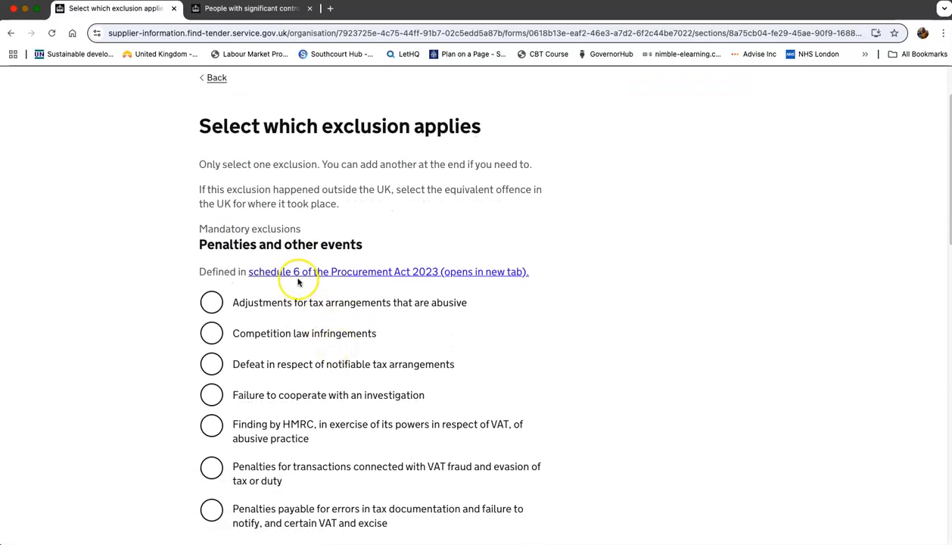
scroll(293, 258, down, 15)
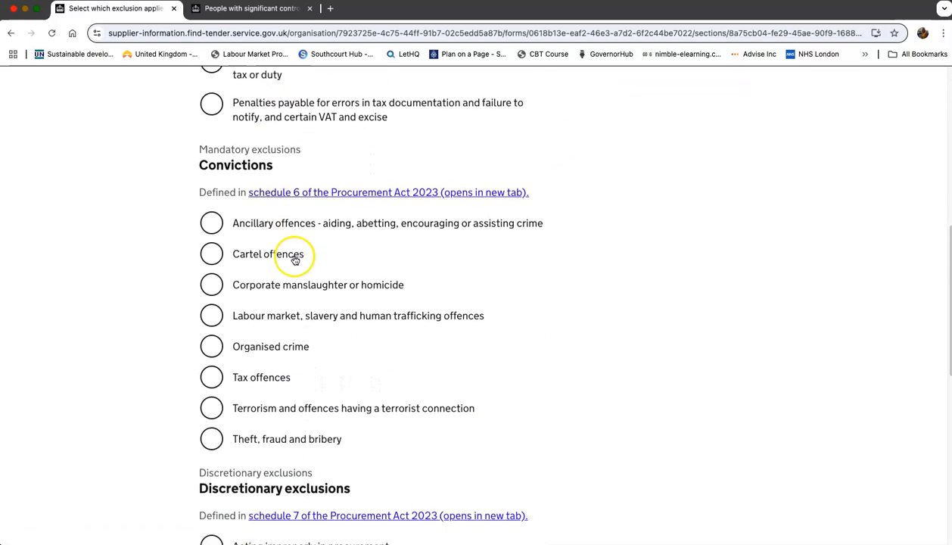
scroll(293, 261, down, 2)
click(211, 250)
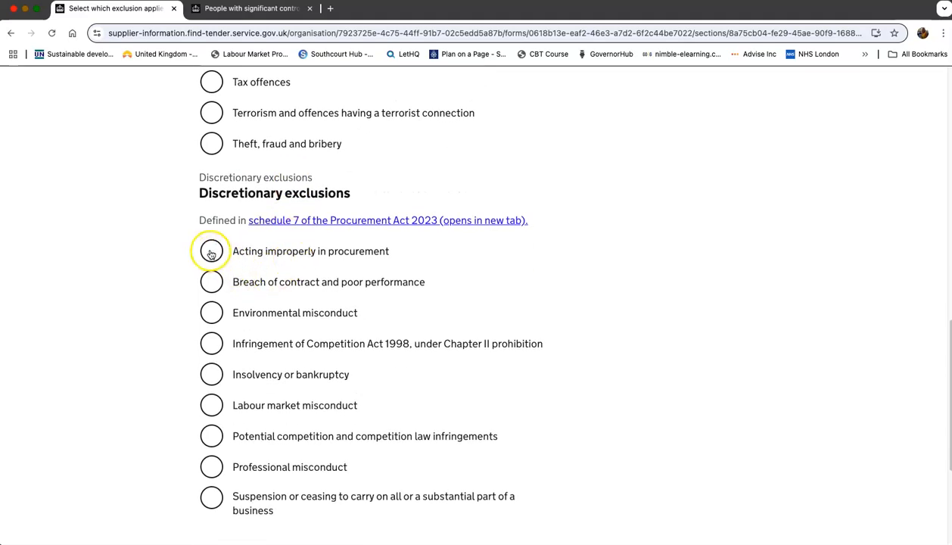
scroll(434, 368, down, 5)
click(221, 347)
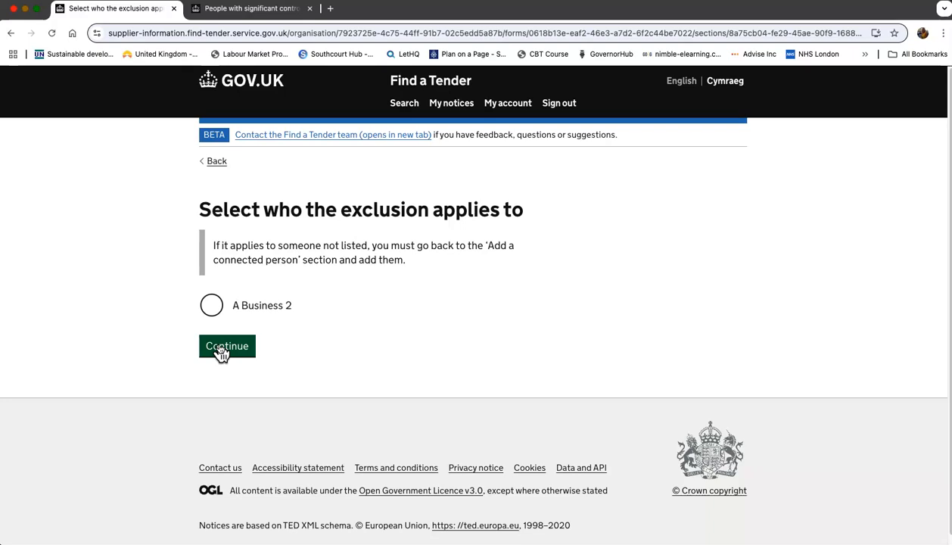
click(212, 305)
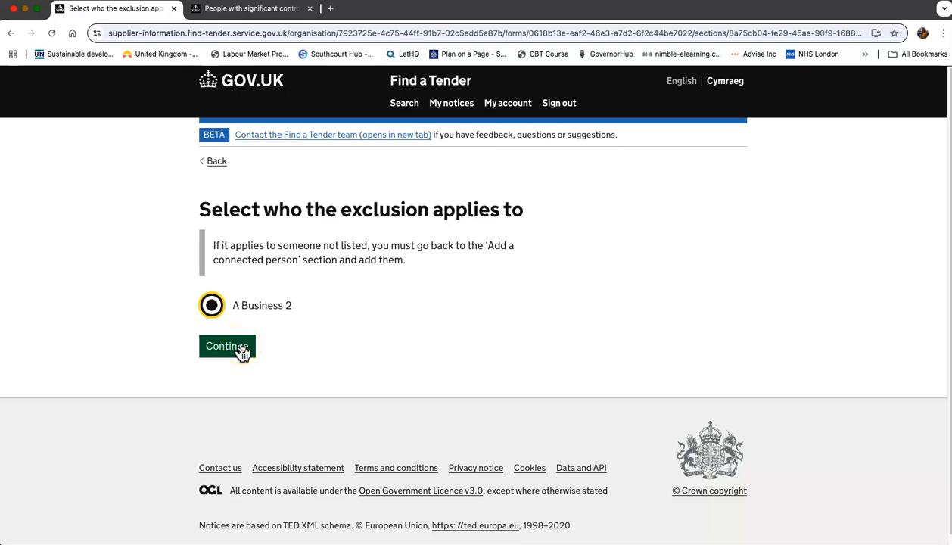
- Enter the exclusion's contact email address and submit it
click(225, 268)
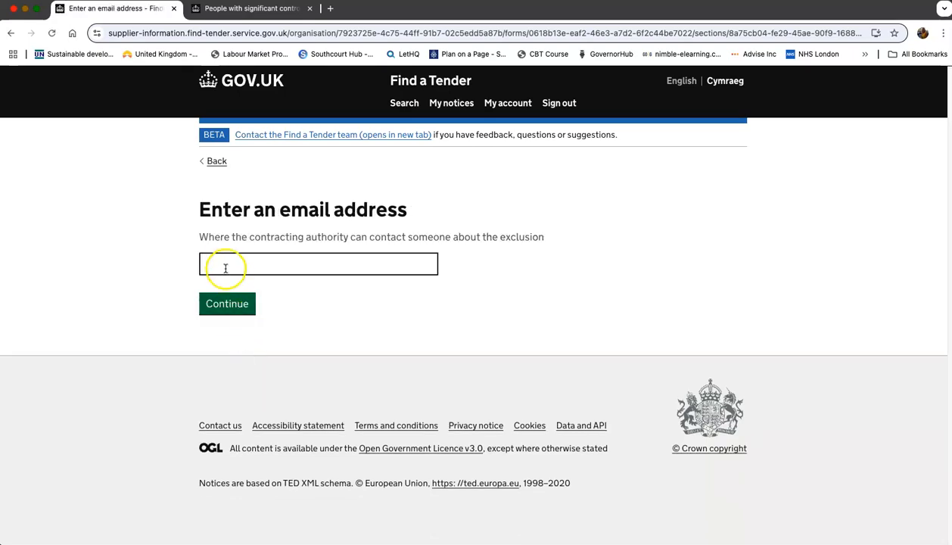
click(224, 265)
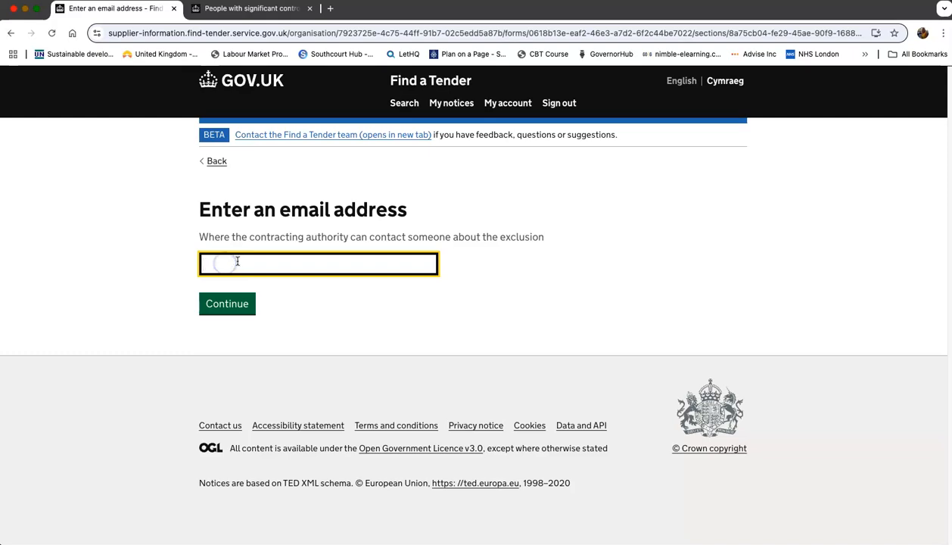
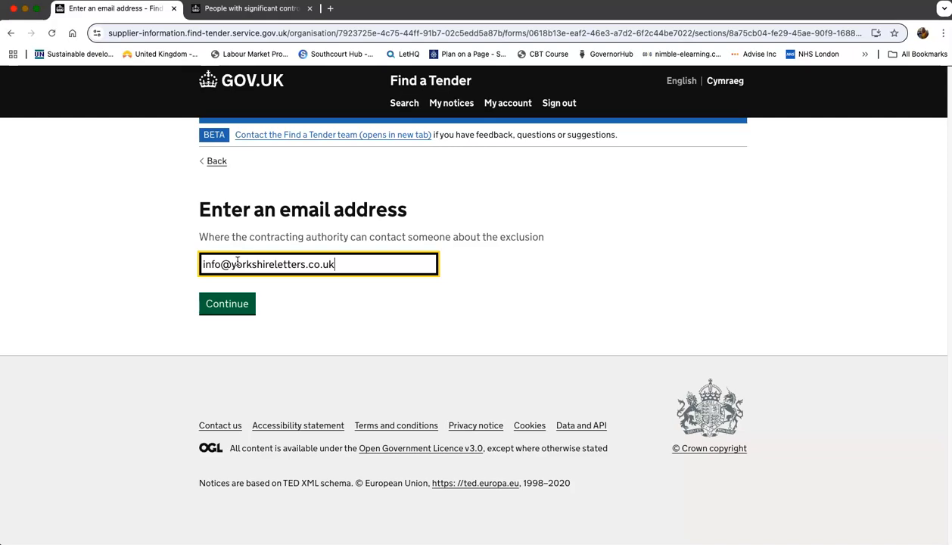
click(229, 303)
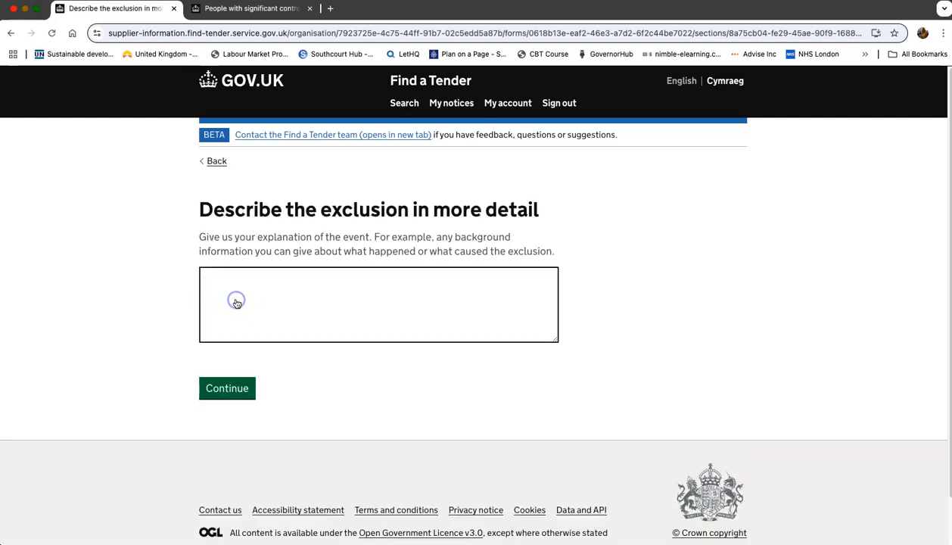
- Enter 'Explain' as the exclusion description and submit it
click(350, 300)
text(Explain)
click(239, 378)
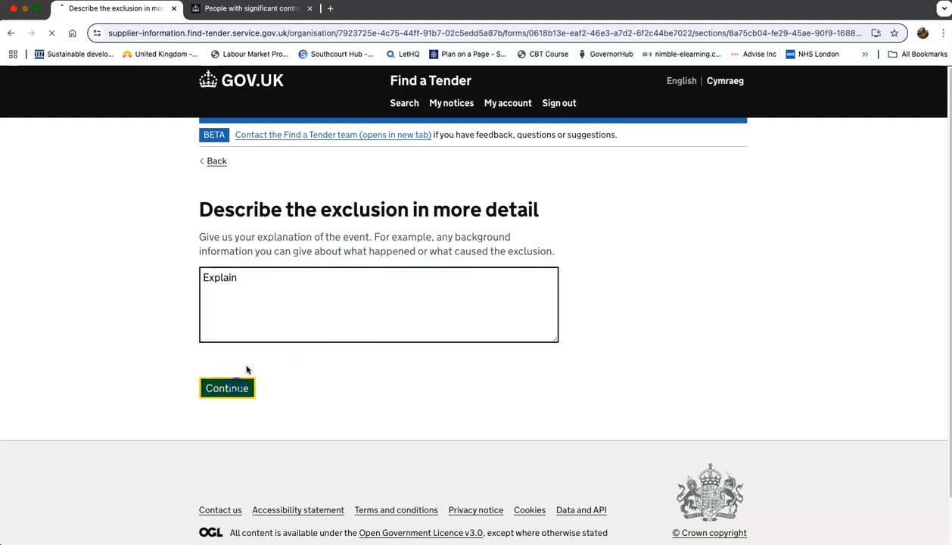
click(249, 367)
- Enter 'Explain' as how the exclusion is being managed and submit it
click(252, 380)
click(406, 392)
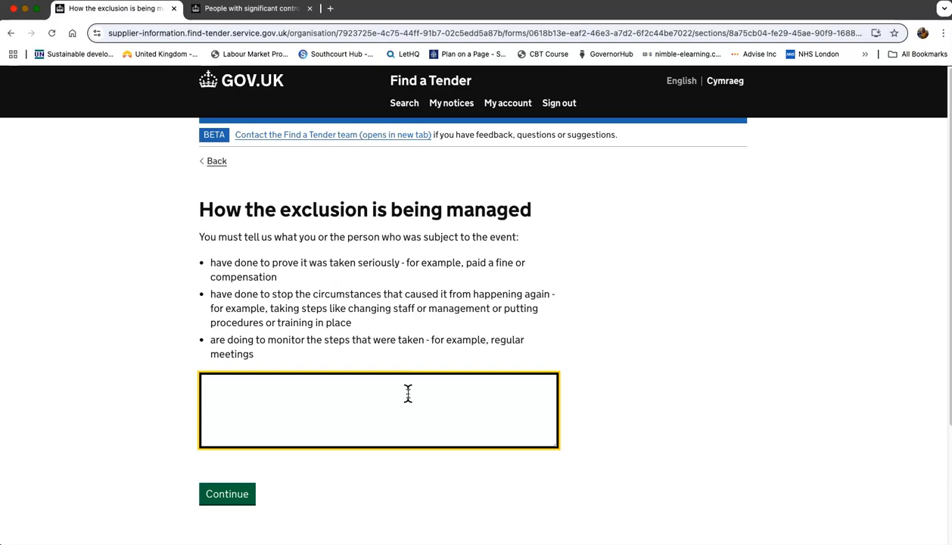
text(Explain)
click(225, 496)
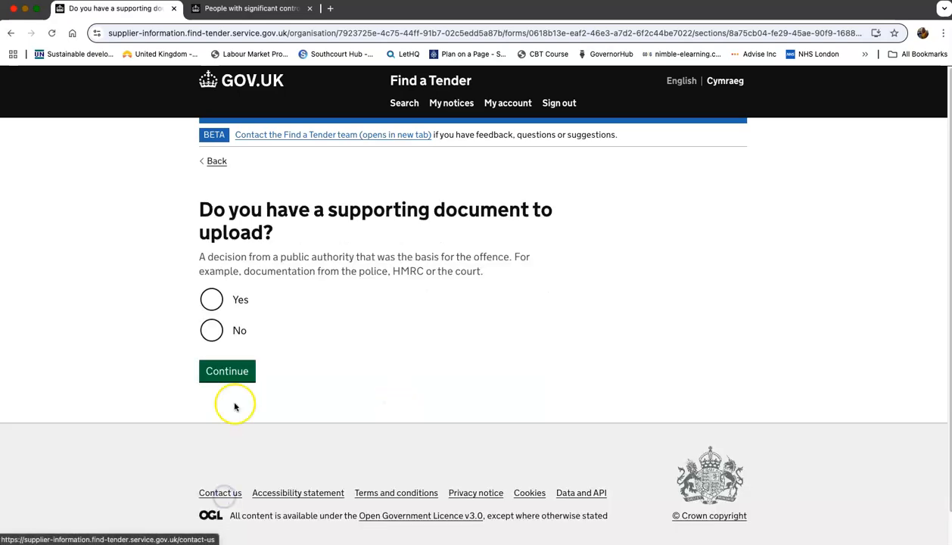
- Answer No to having a supporting document to upload for the exclusion
click(212, 301)
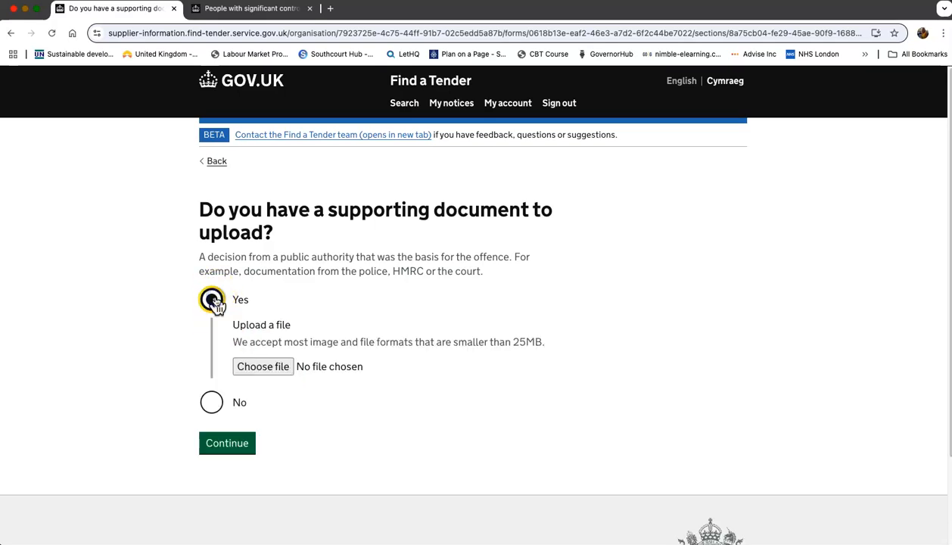
click(212, 401)
click(225, 371)
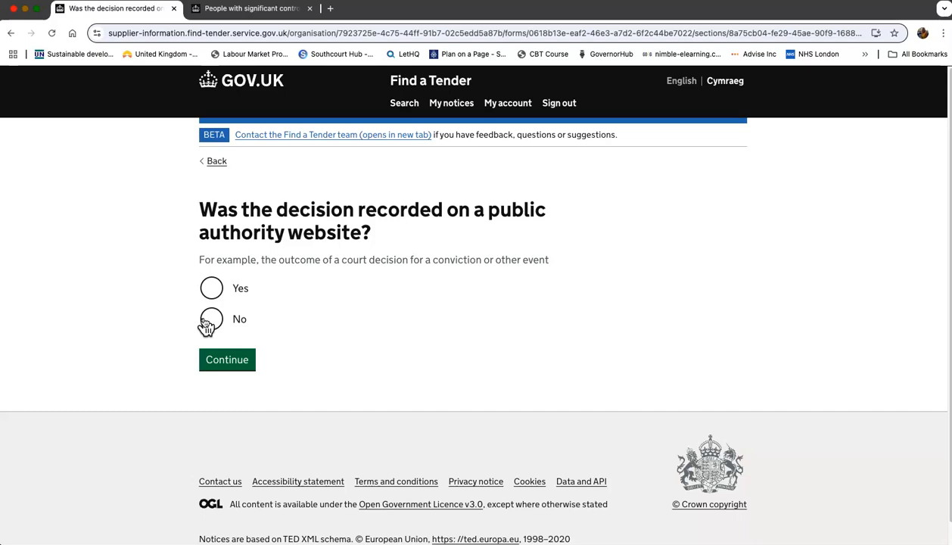
- Answer No to the decision being recorded on a website and to circumstances having ended
click(211, 286)
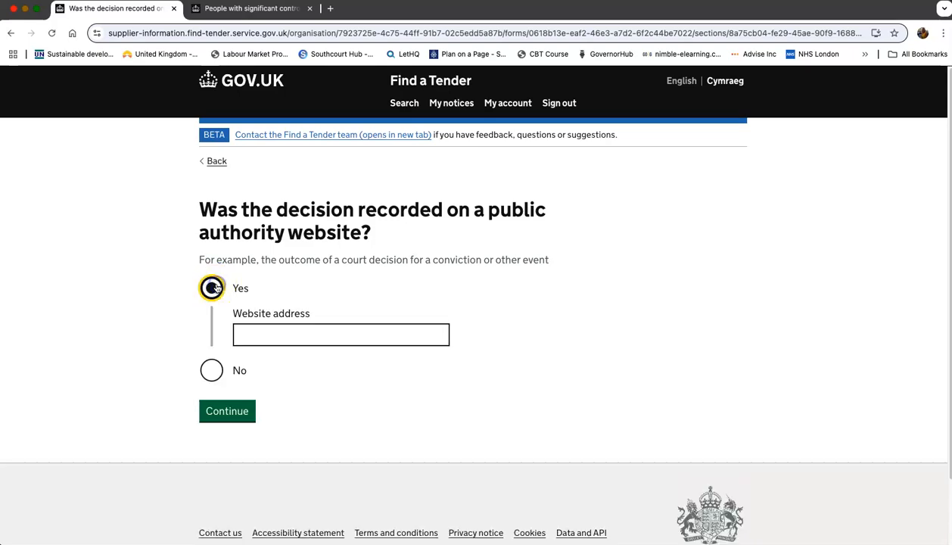
click(236, 379)
click(232, 363)
click(236, 368)
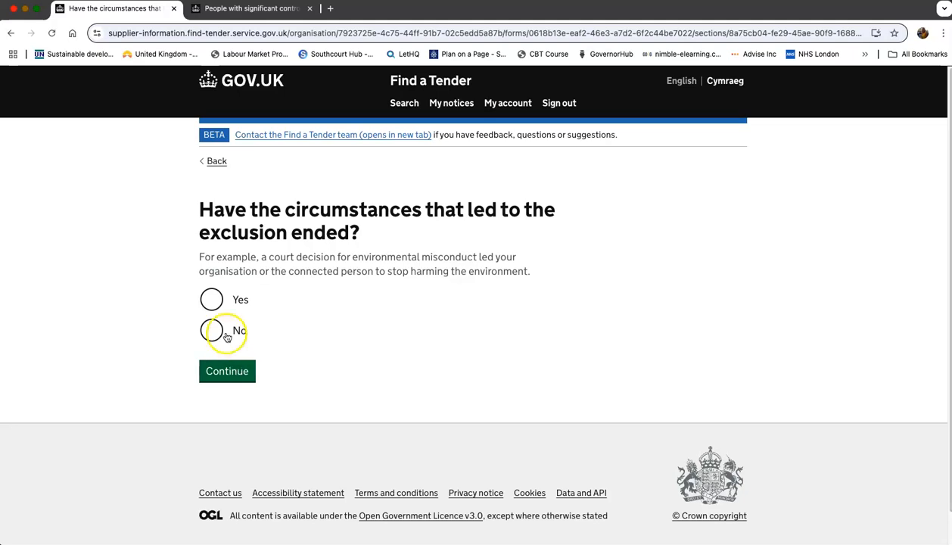
click(213, 299)
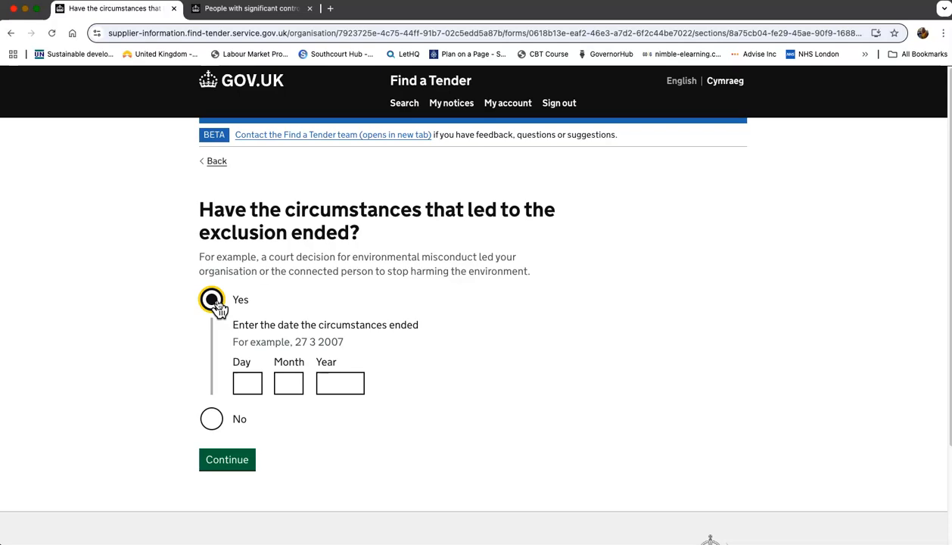
click(213, 418)
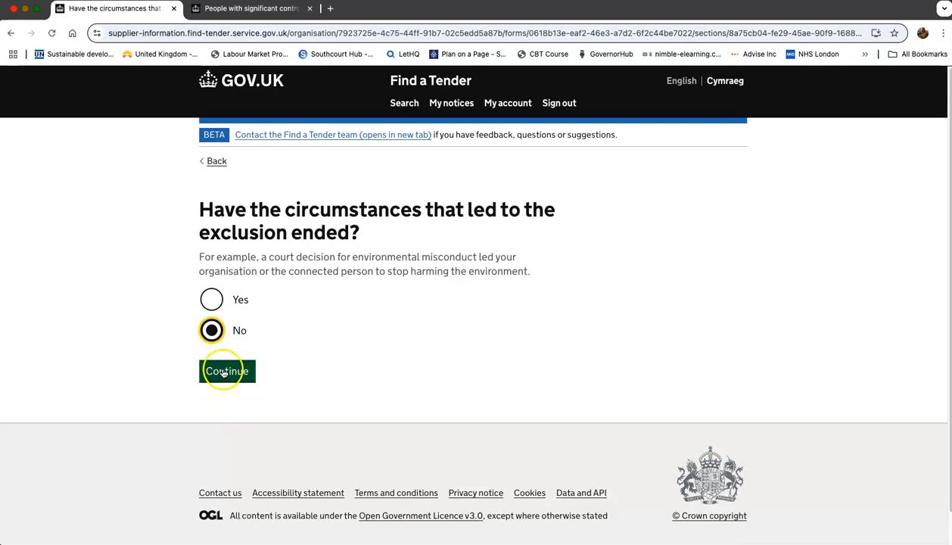
click(224, 371)
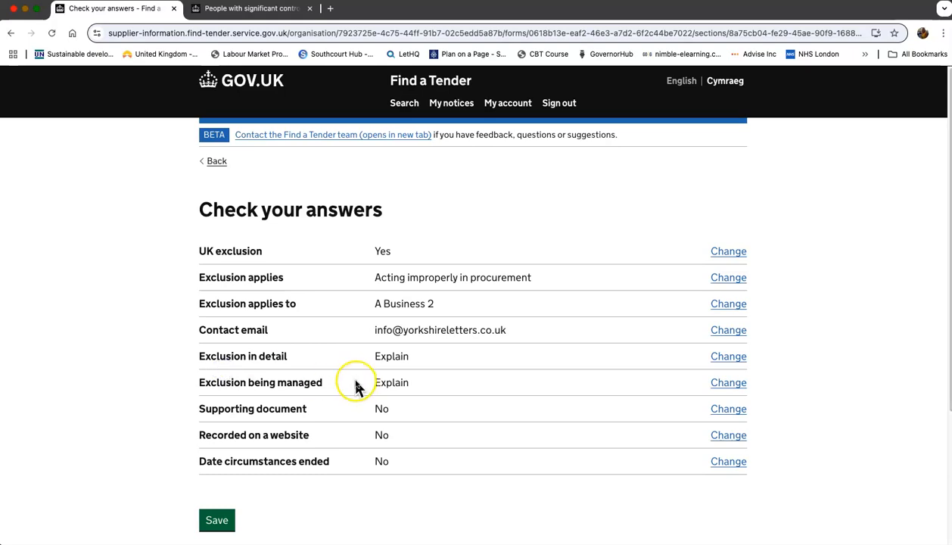
- Step back through all the unsaved exclusion questions to A Business 2's supplier information overview
scroll(405, 303, down, 3)
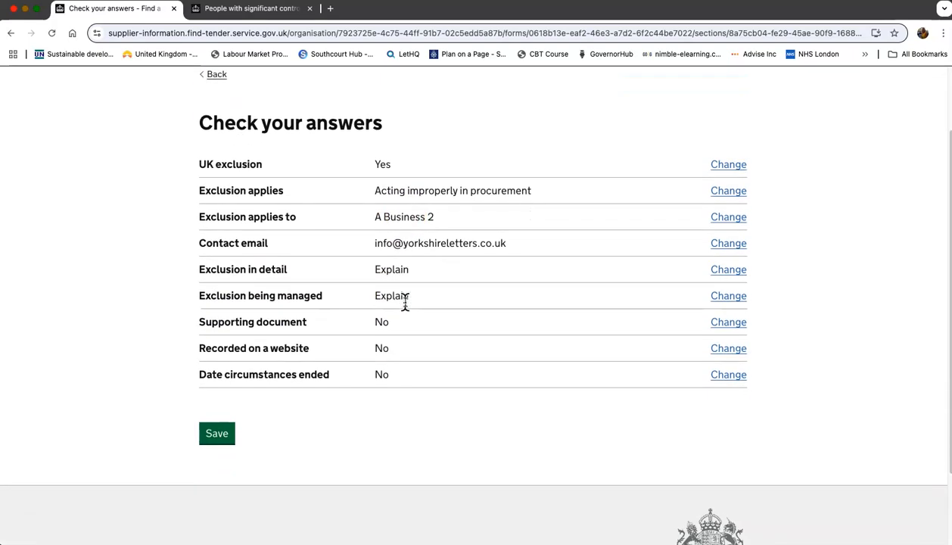
scroll(404, 306, up, 3)
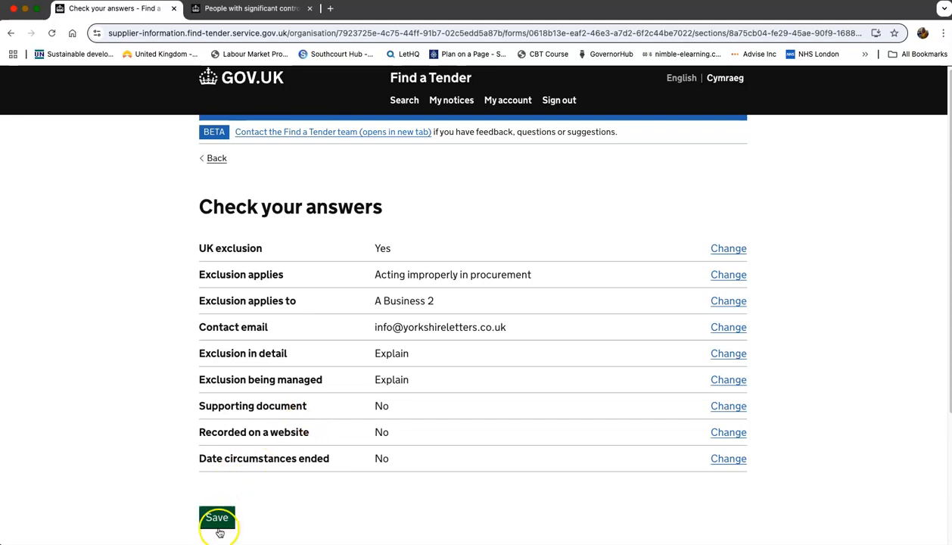
click(216, 159)
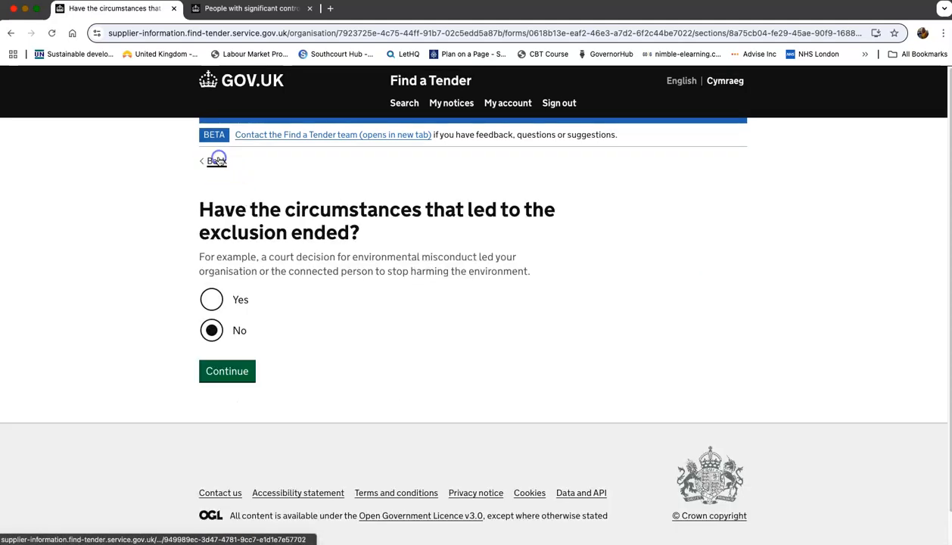
click(217, 161)
click(217, 161)
click(217, 161)
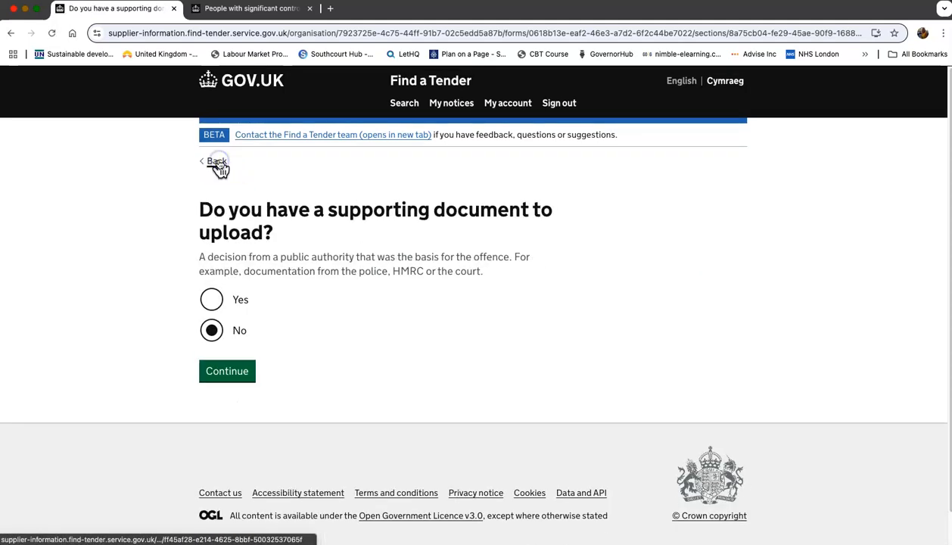
click(217, 161)
click(217, 162)
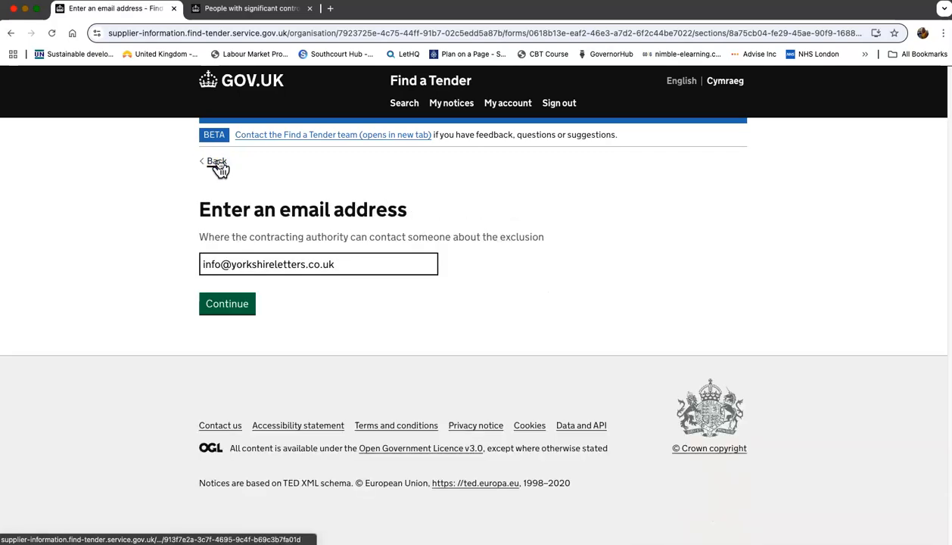
click(217, 161)
click(218, 163)
click(214, 164)
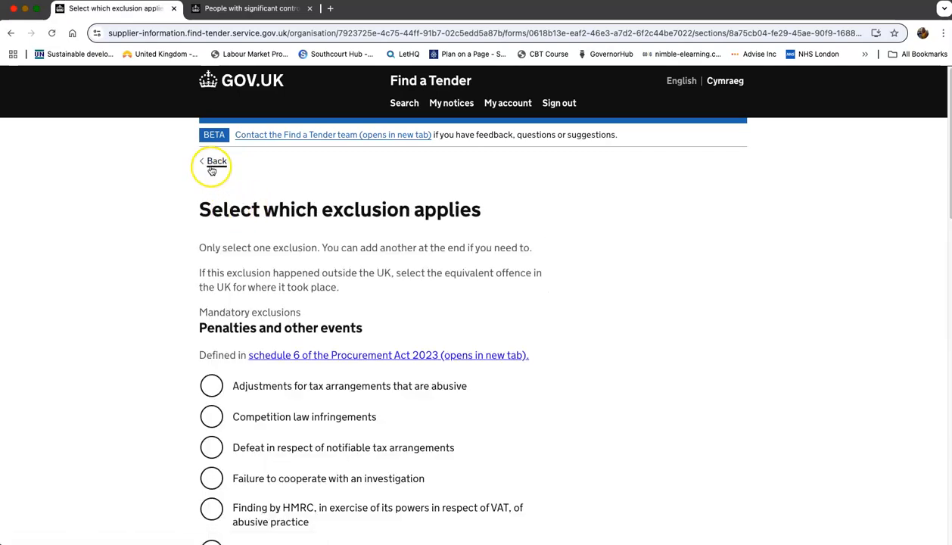
click(212, 161)
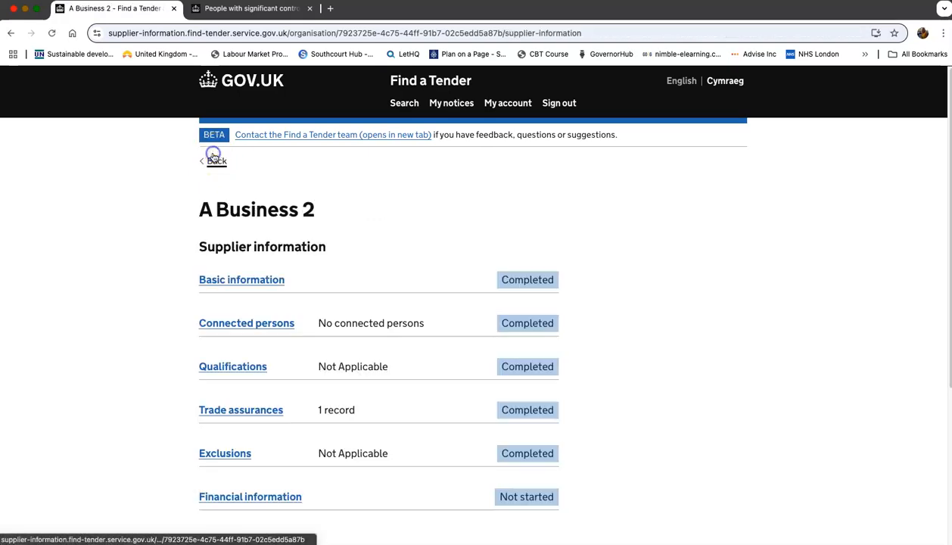
scroll(242, 257, down, 3)
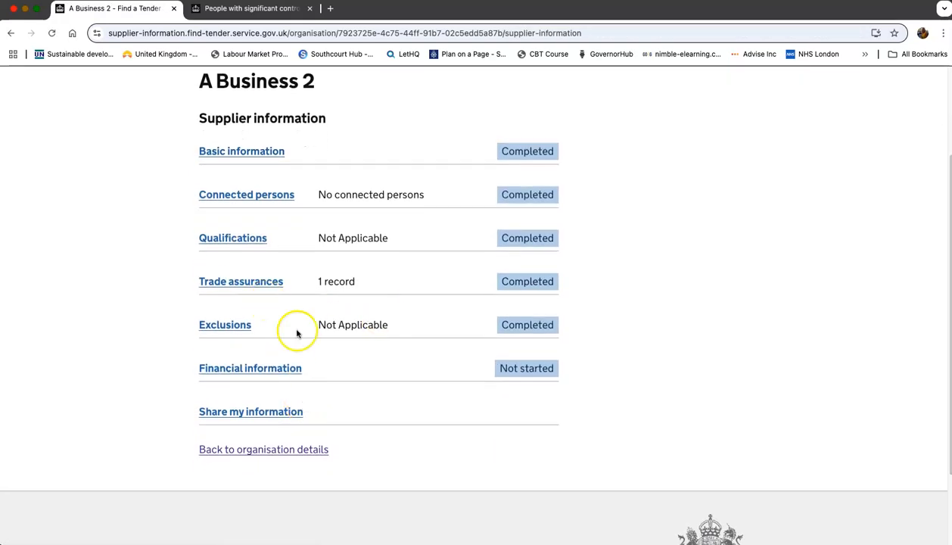
click(271, 368)
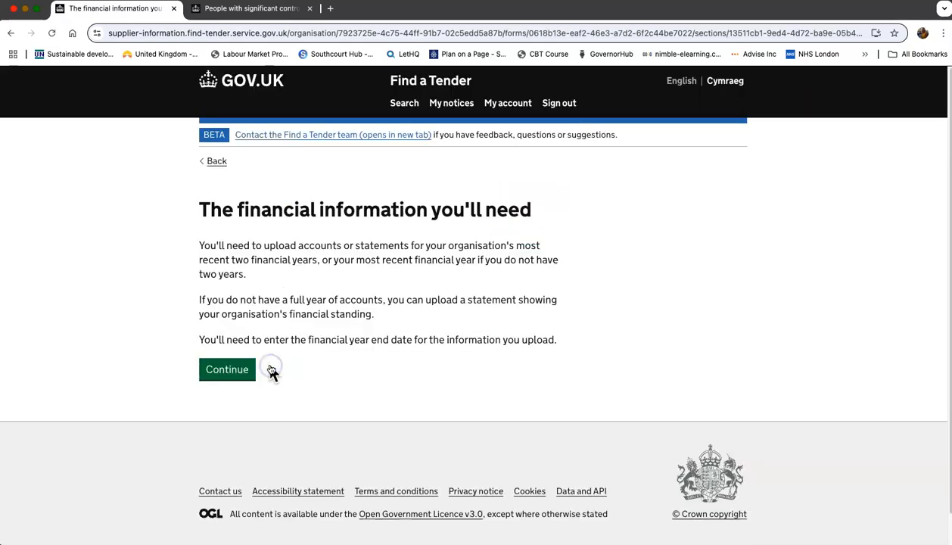
- Answer No to the accounts being audited
click(236, 368)
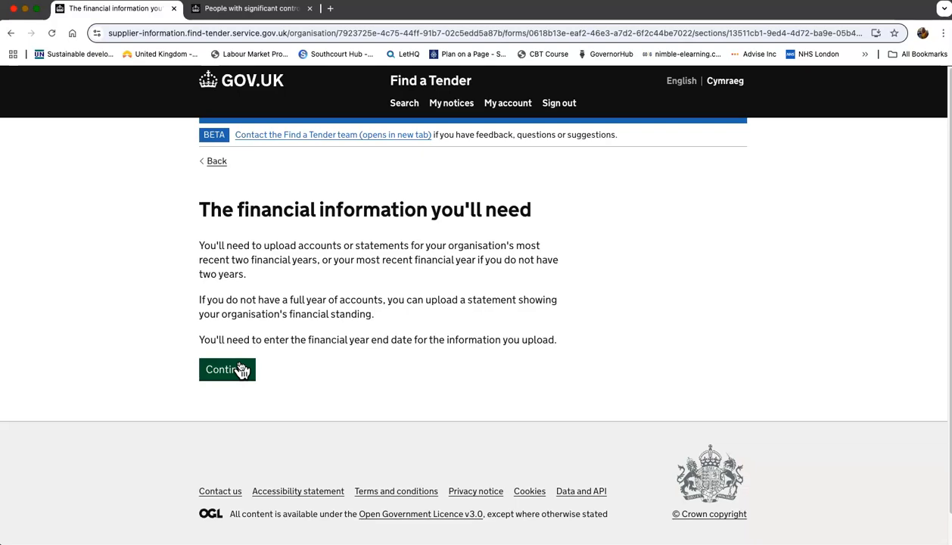
click(240, 369)
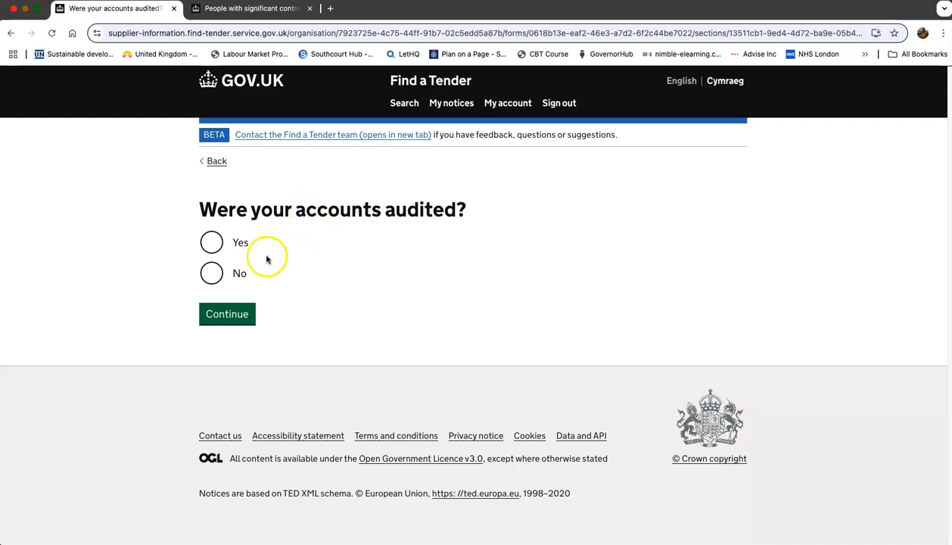
click(214, 274)
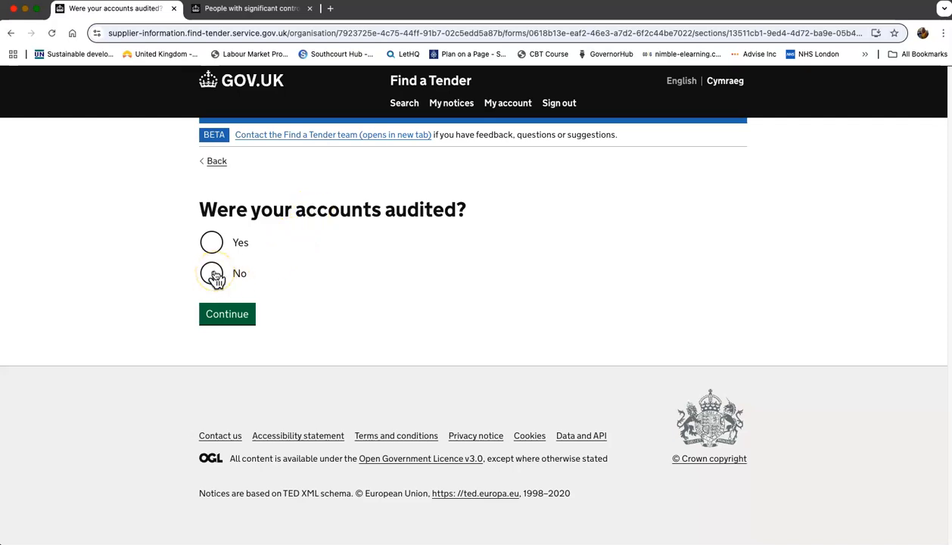
click(213, 274)
click(226, 317)
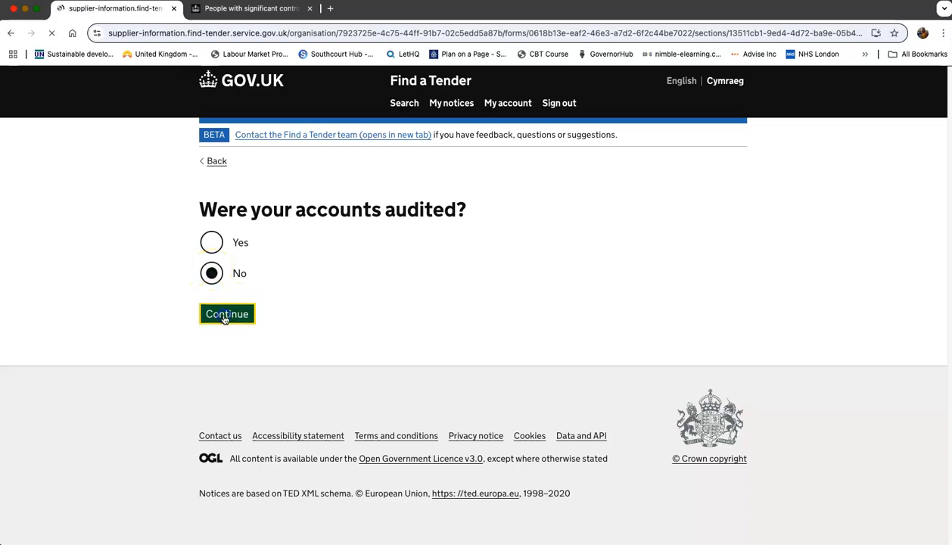
- Upload ATP Accounts YE23.pdf as the accounts file
click(389, 361)
click(235, 390)
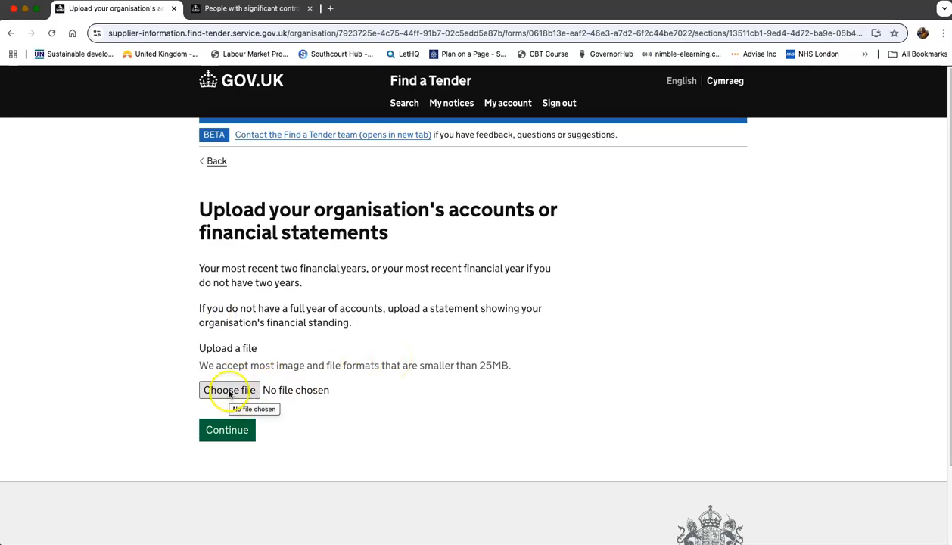
click(230, 396)
click(203, 125)
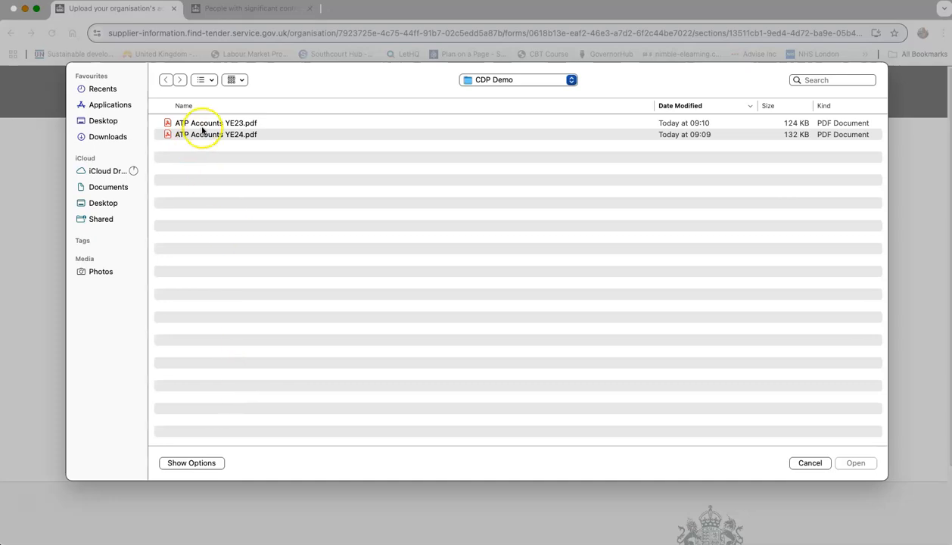
click(855, 462)
click(230, 431)
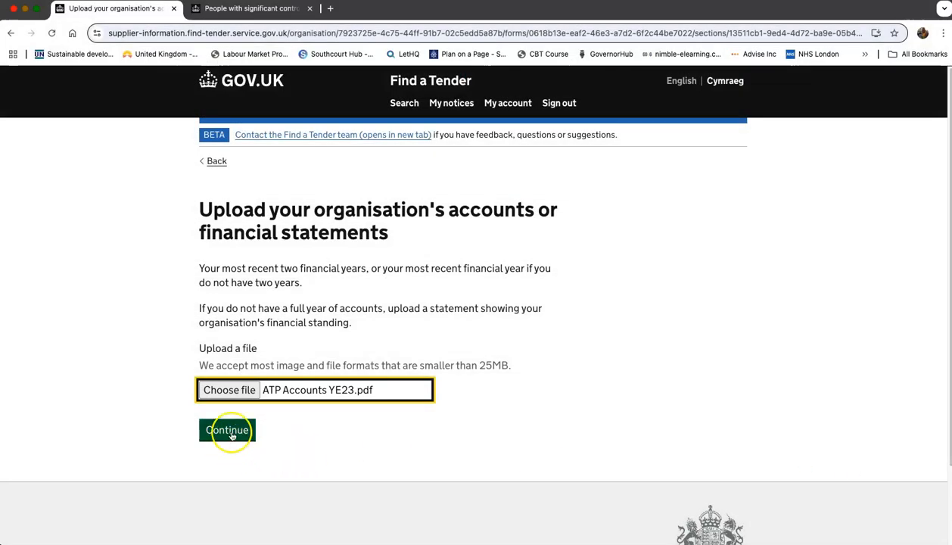
- Set the financial year end date to 31 03 2023
click(215, 303)
text(31)
key(Tab)
text(03)
key(Tab)
text(2025)
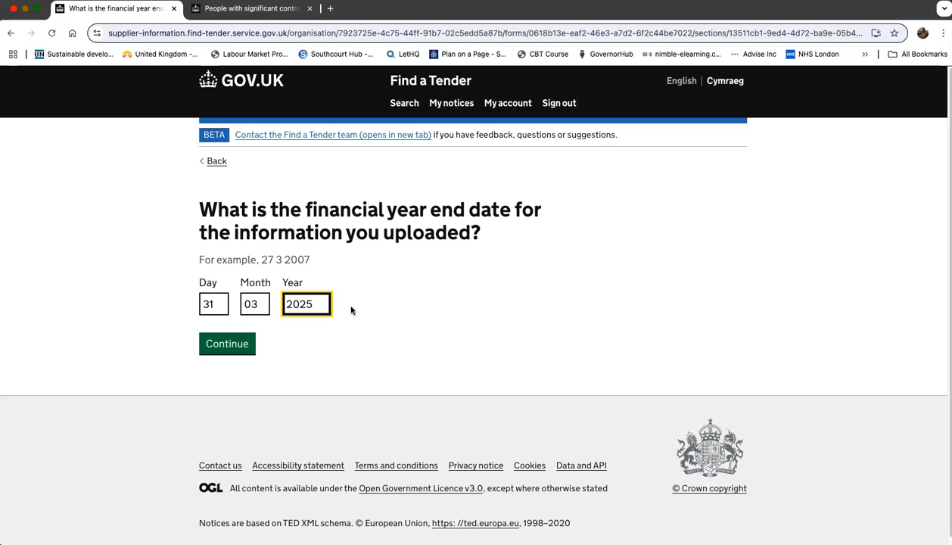
key(BackSpace)
text(3)
click(213, 344)
- Save the financial information, decline adding another file and finish the section
click(215, 361)
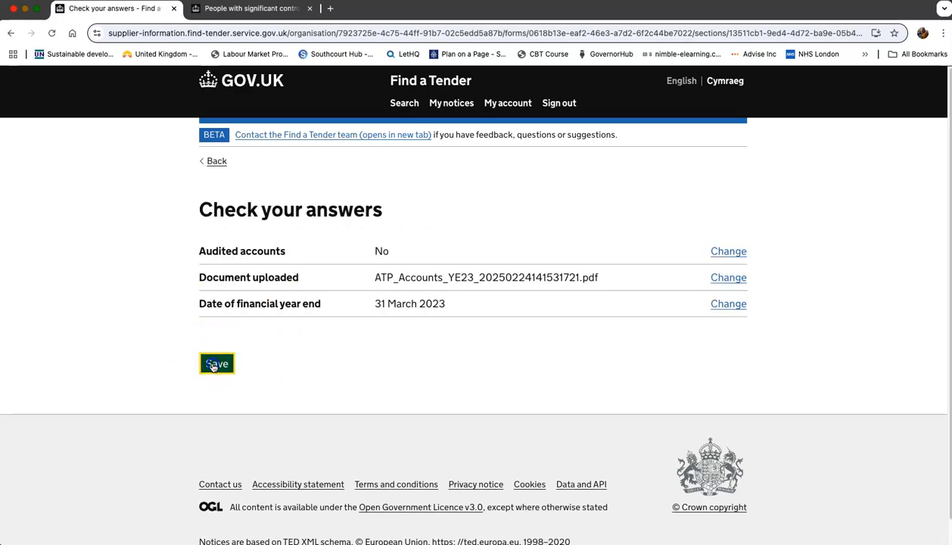
click(280, 367)
click(231, 414)
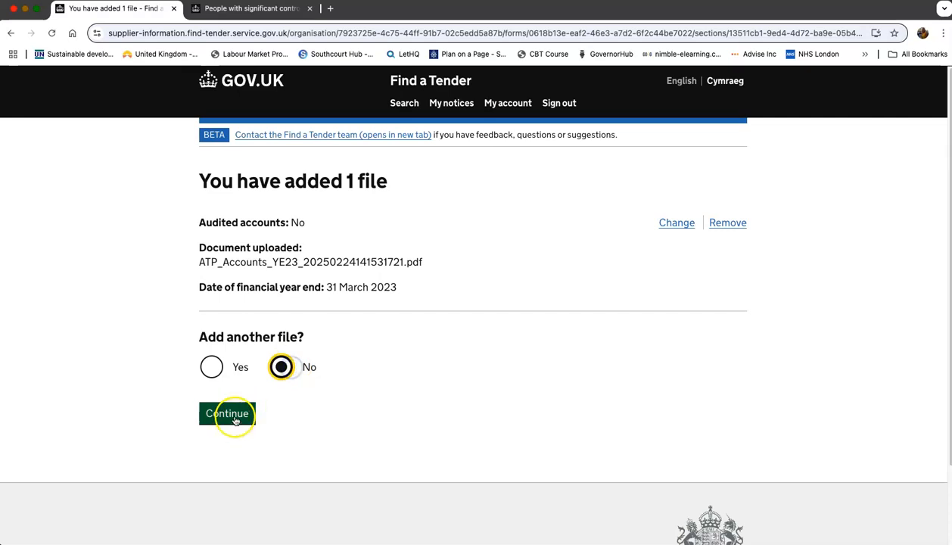
scroll(383, 389, down, 3)
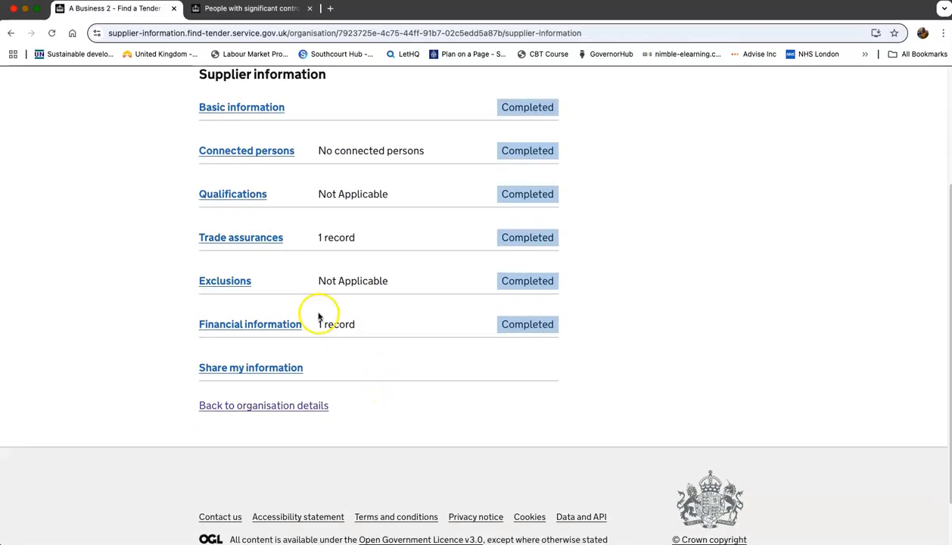
- Follow the Share my information link from A Business 2's supplier information page
scroll(351, 194, up, 3)
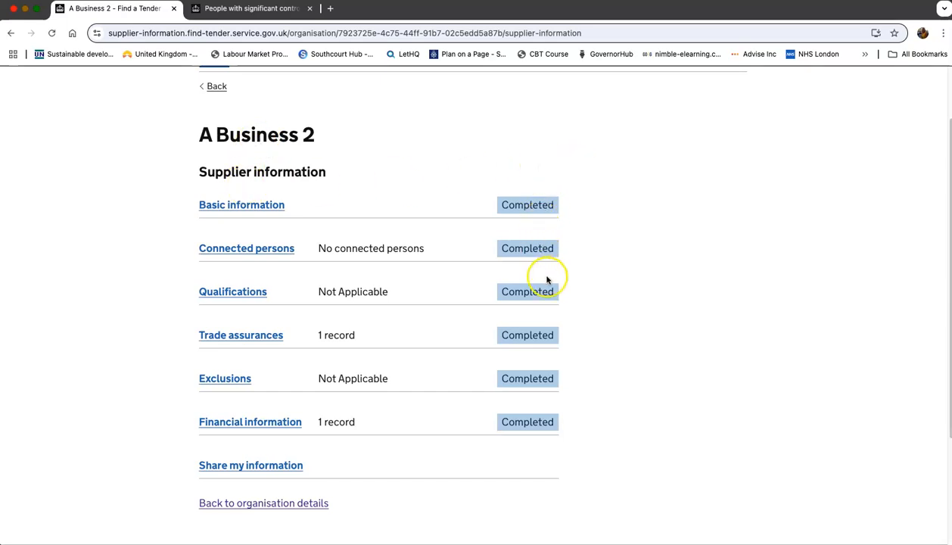
click(271, 466)
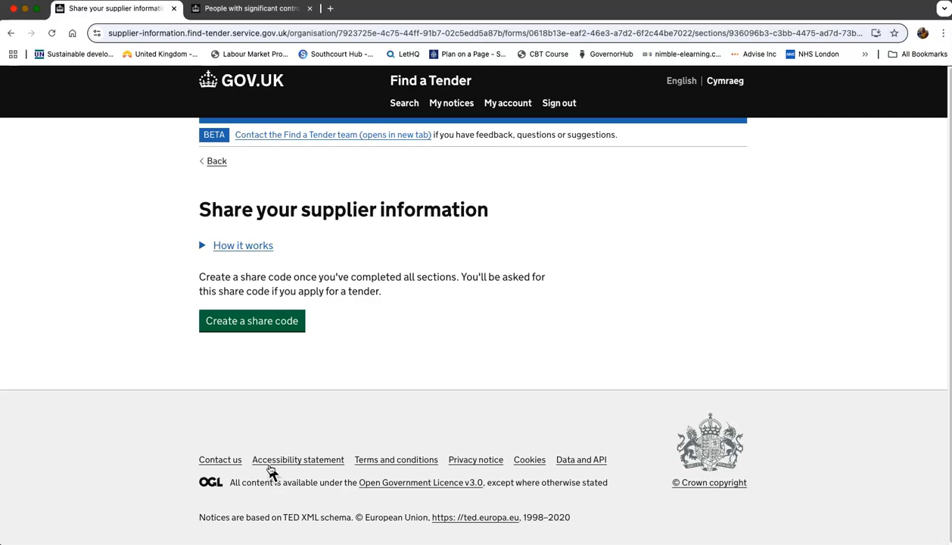
- Expand the 'How it works' guidance on the sharing page
click(269, 254)
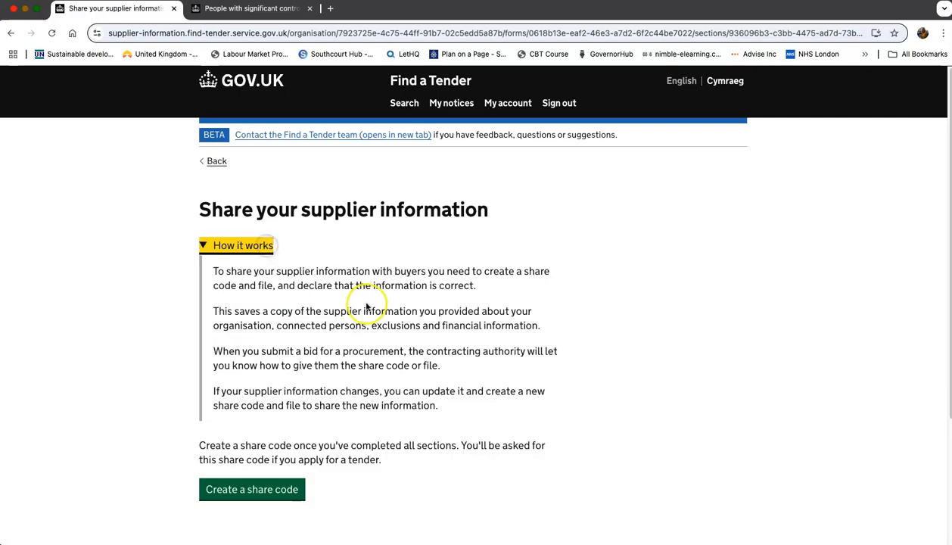